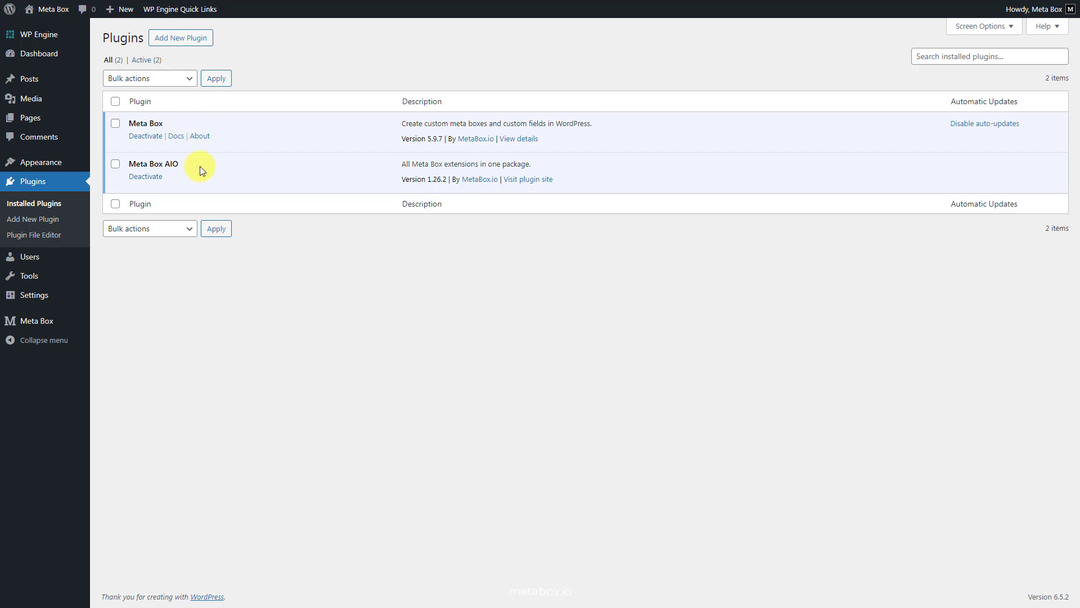
Open the Meta Box extensions list and review which extensions are enabled.
mouse_move(91, 321)
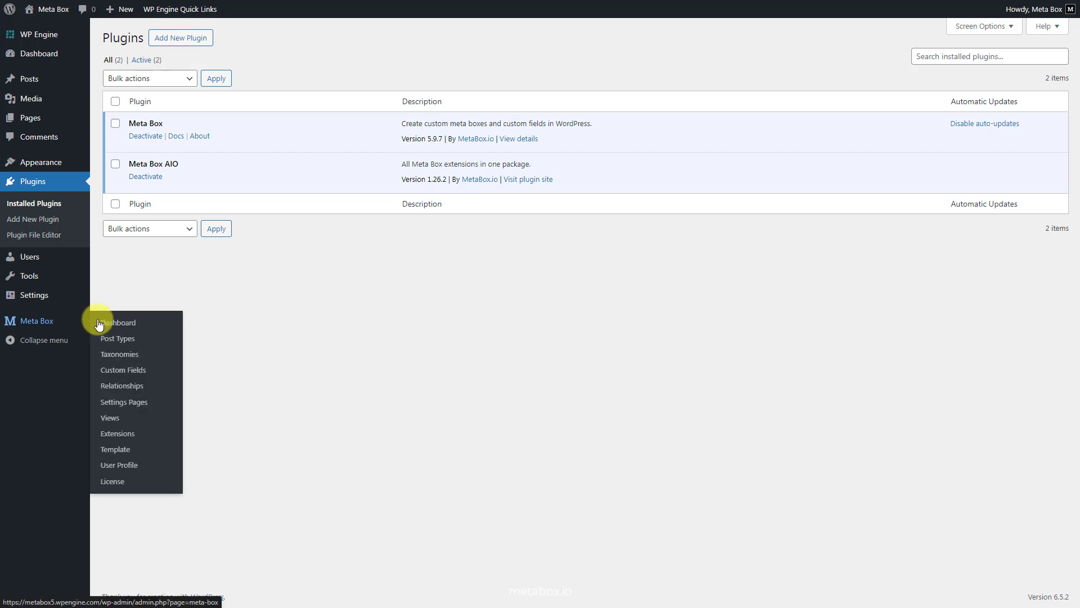
left_click(107, 433)
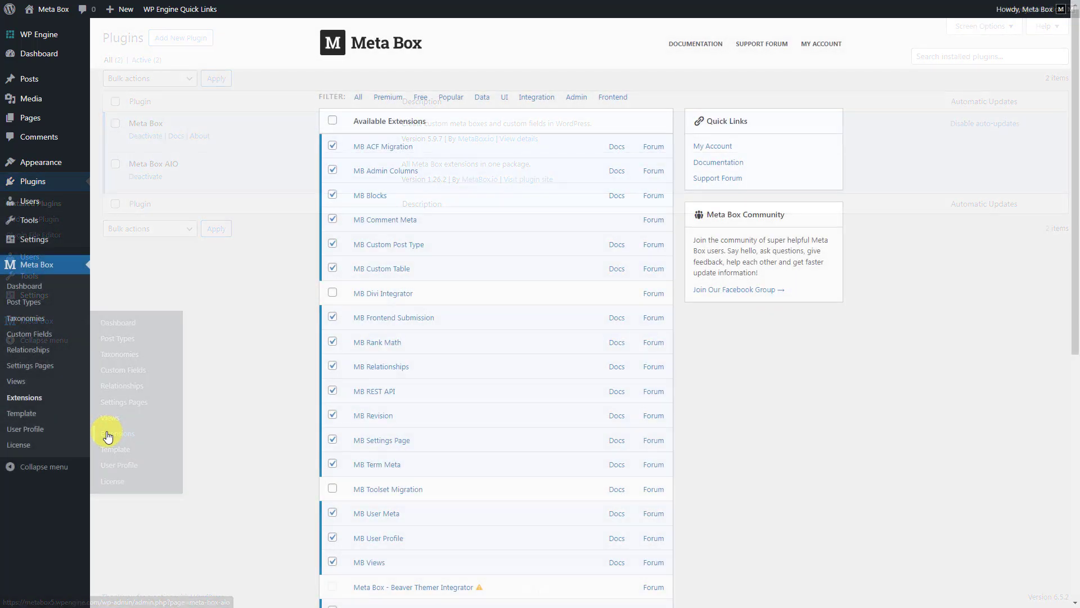
scroll(108, 437, "down", 8)
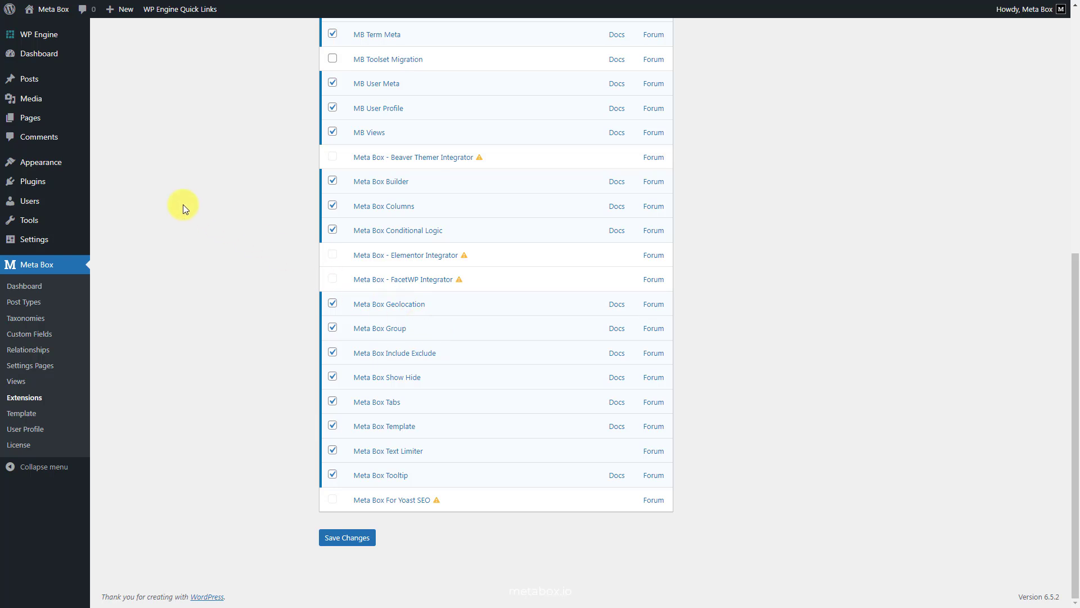
Activate the Bricks theme from the installed themes.
mouse_move(52, 162)
left_click(114, 167)
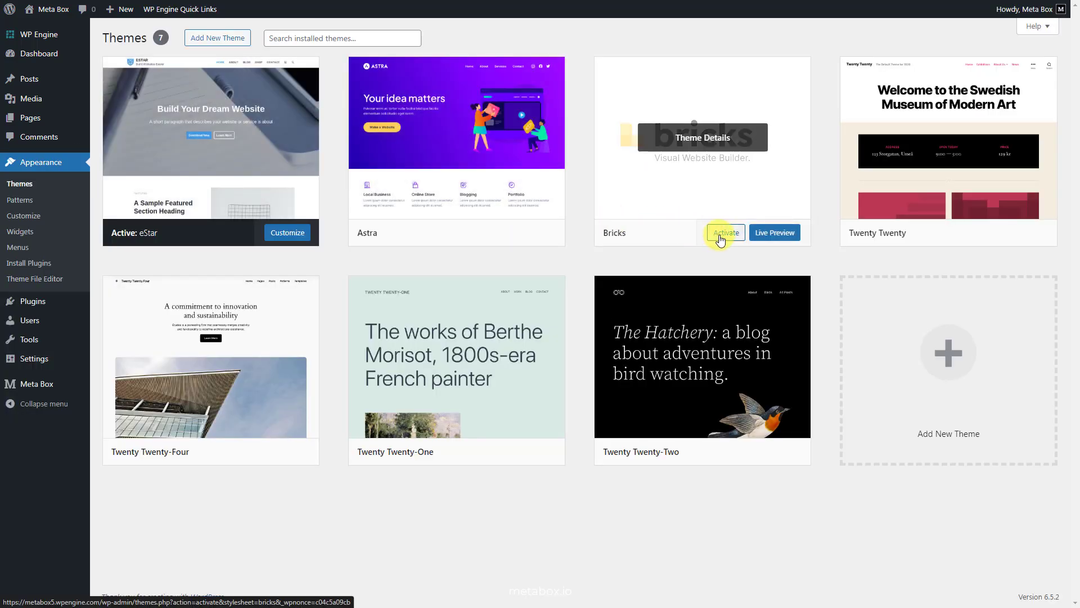
left_click(720, 233)
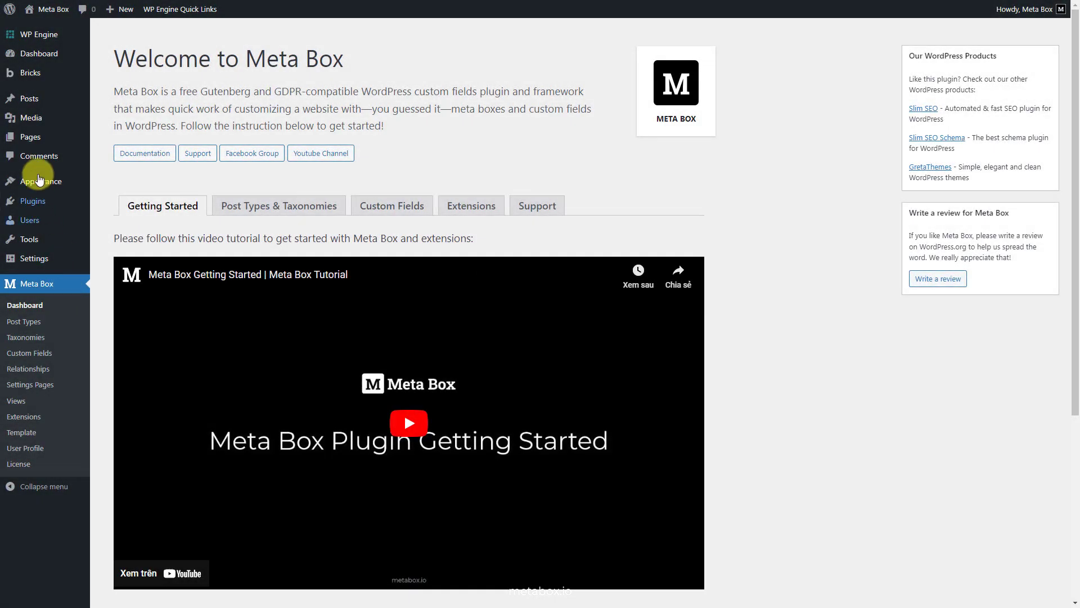
Create a new page titled "Pricing Table" and publish it.
mouse_move(34, 137)
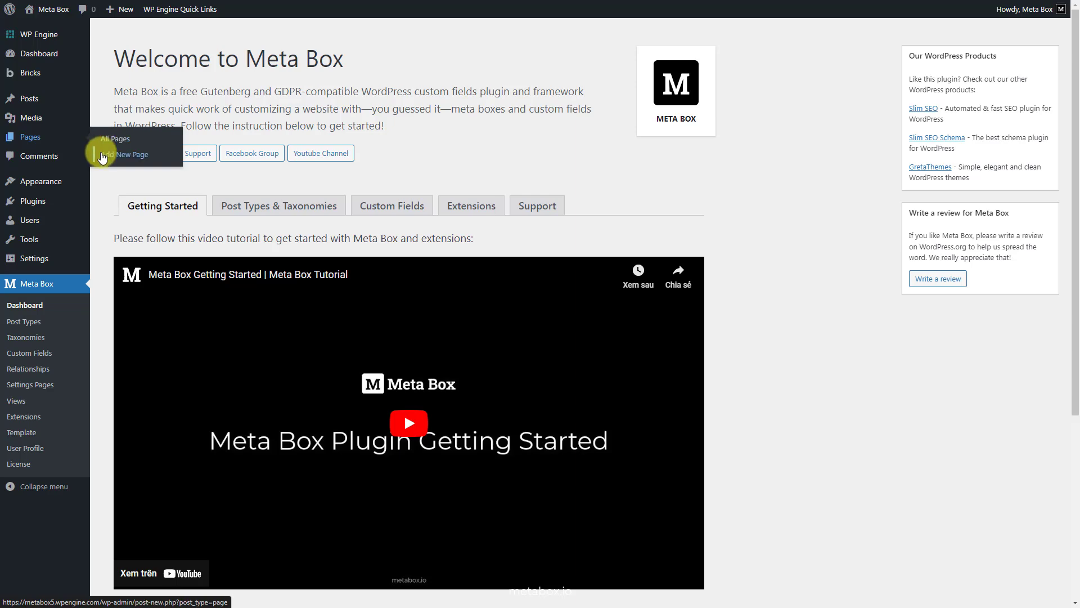
left_click(102, 156)
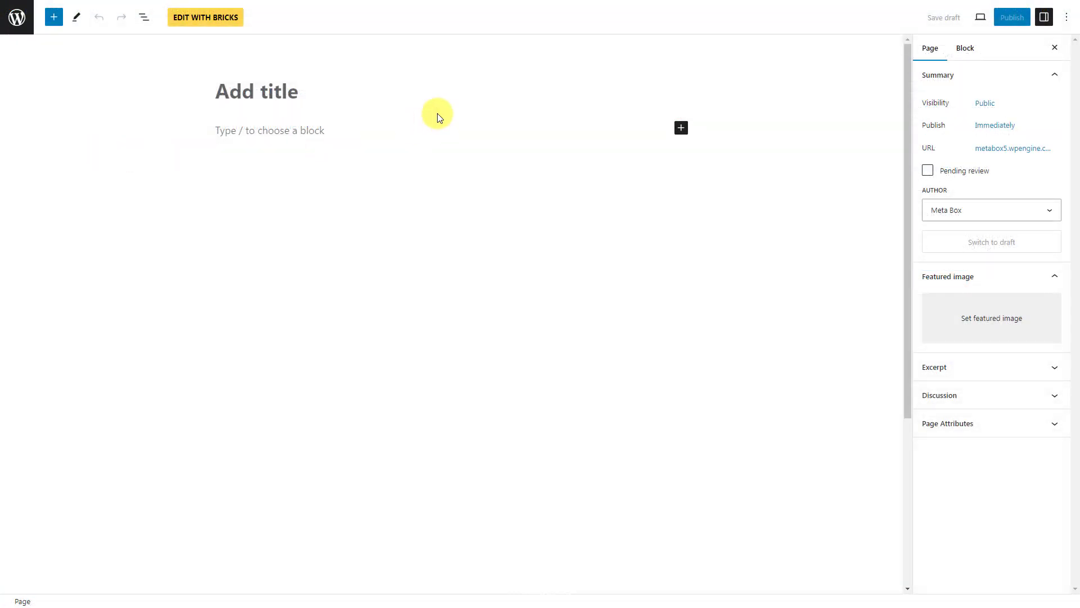
left_click(467, 92)
type("Pricing Table")
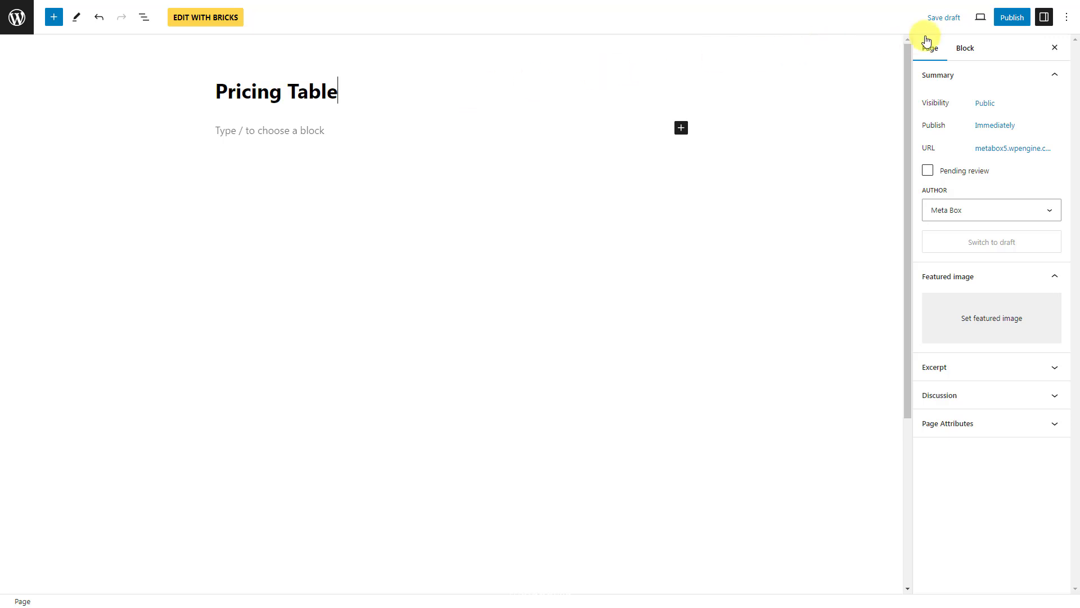
left_click(1009, 21)
left_click(964, 22)
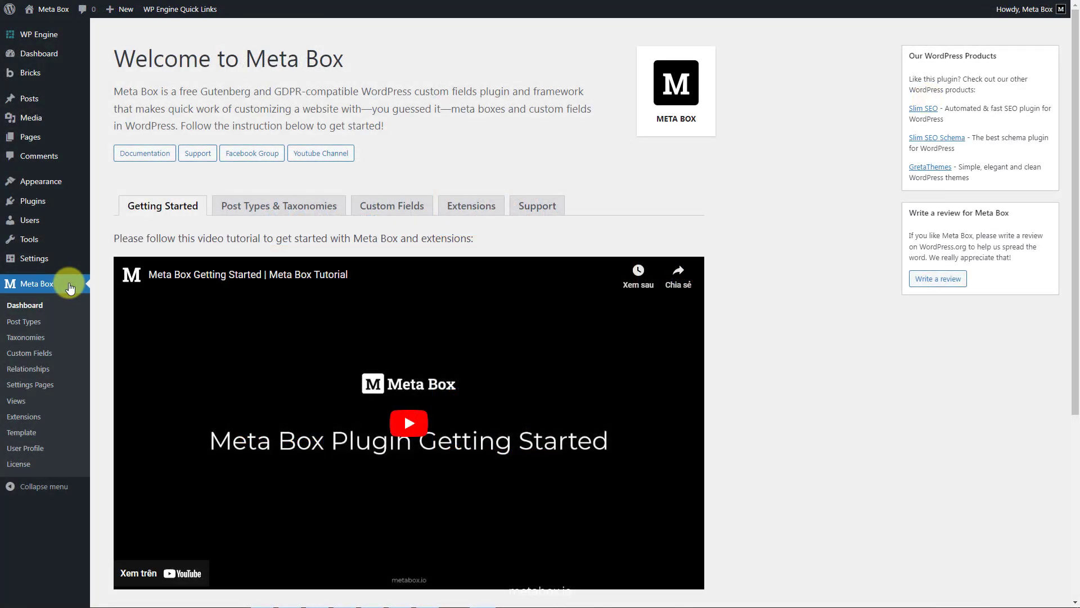
Create a new Meta Box custom field group titled "Pricing Table Information".
left_click(35, 359)
left_click(201, 38)
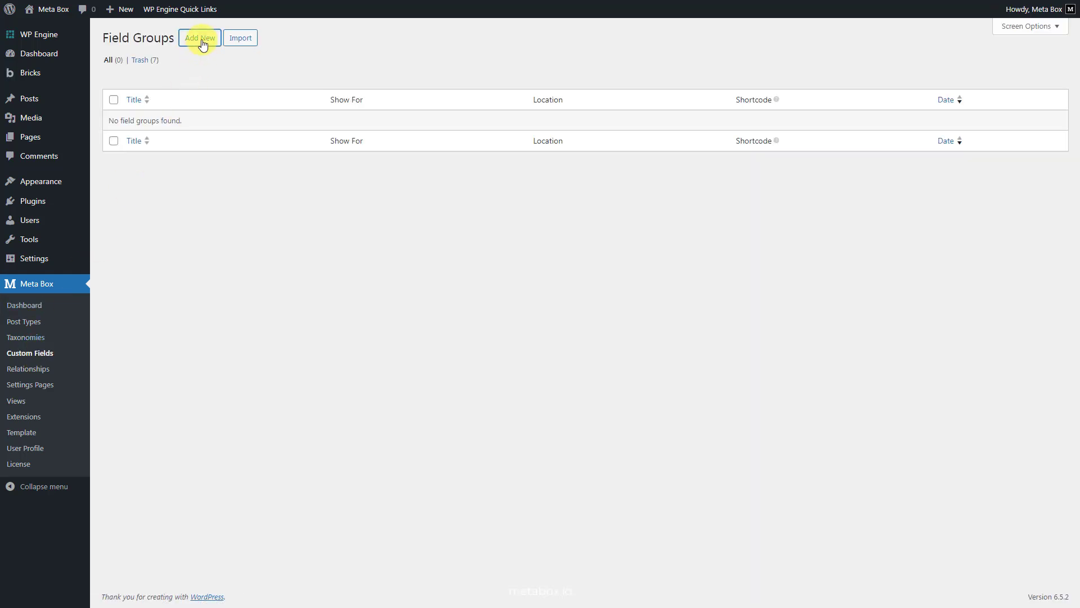
type("Pricing Table Information")
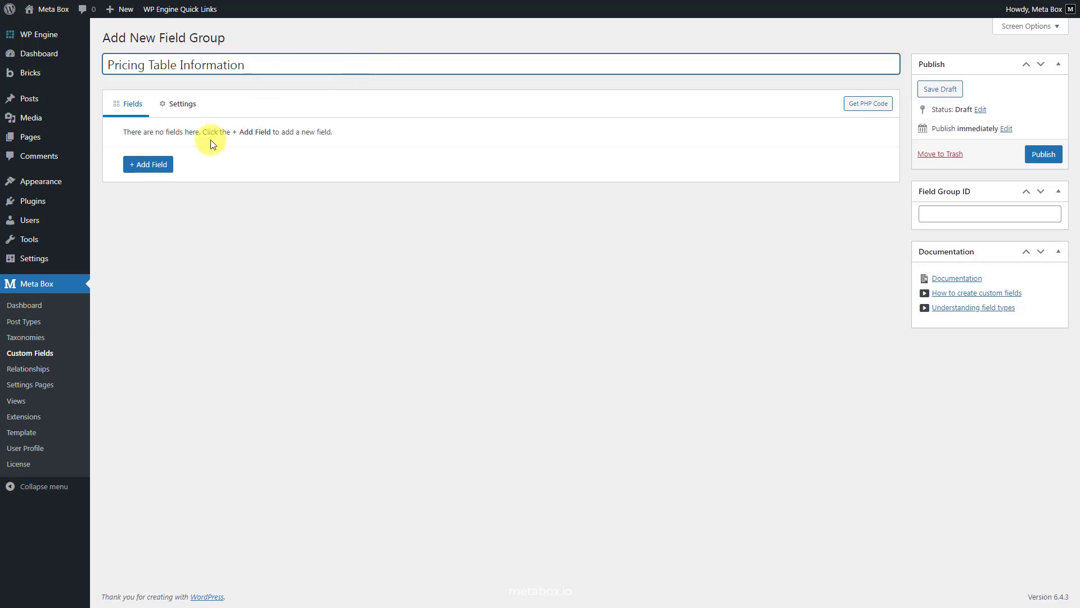
Add a Group field to the field group and label it "Plans".
left_click(152, 165)
type("gr")
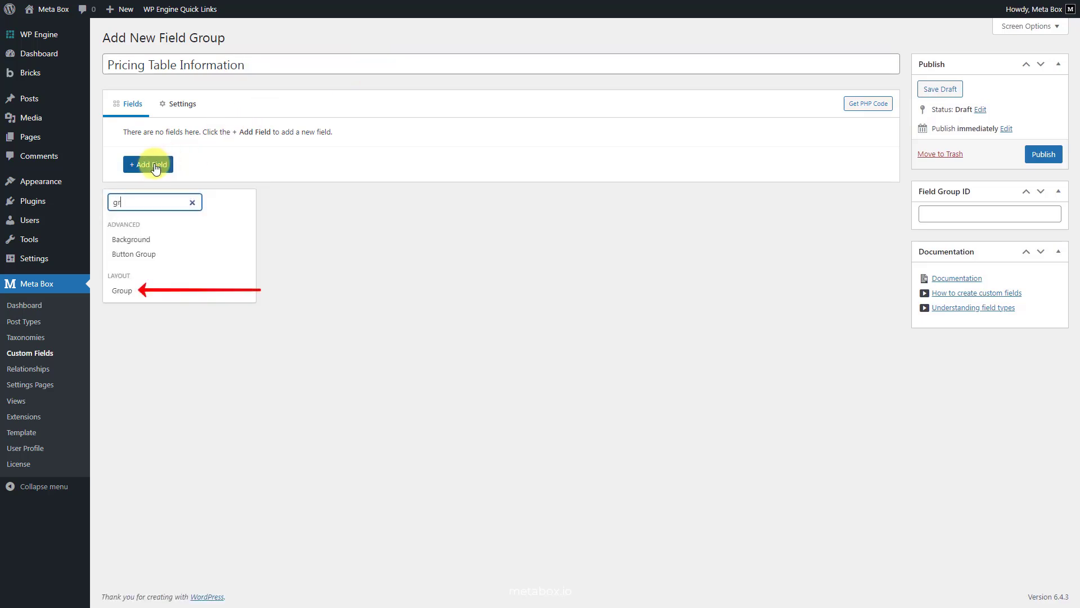
left_click(147, 291)
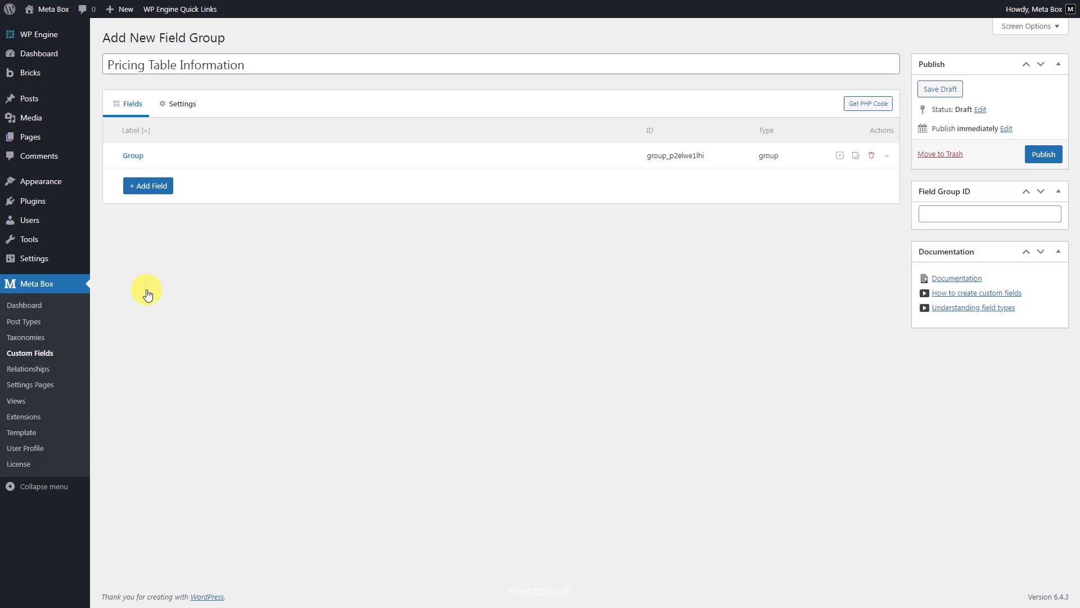
left_click(363, 160)
left_click(366, 206)
key("ctrl+a")
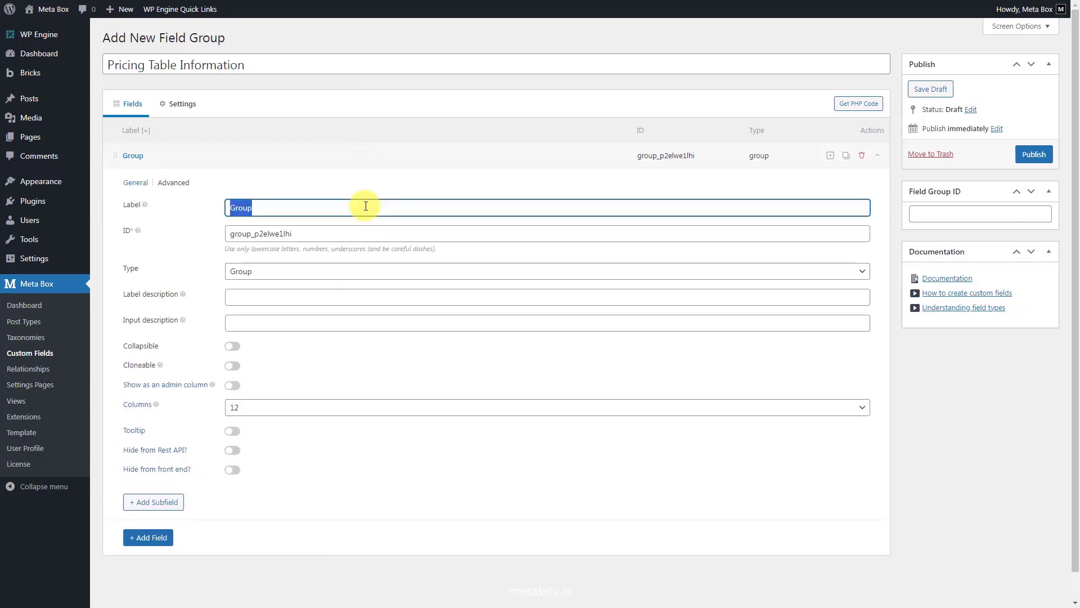
type("Plans")
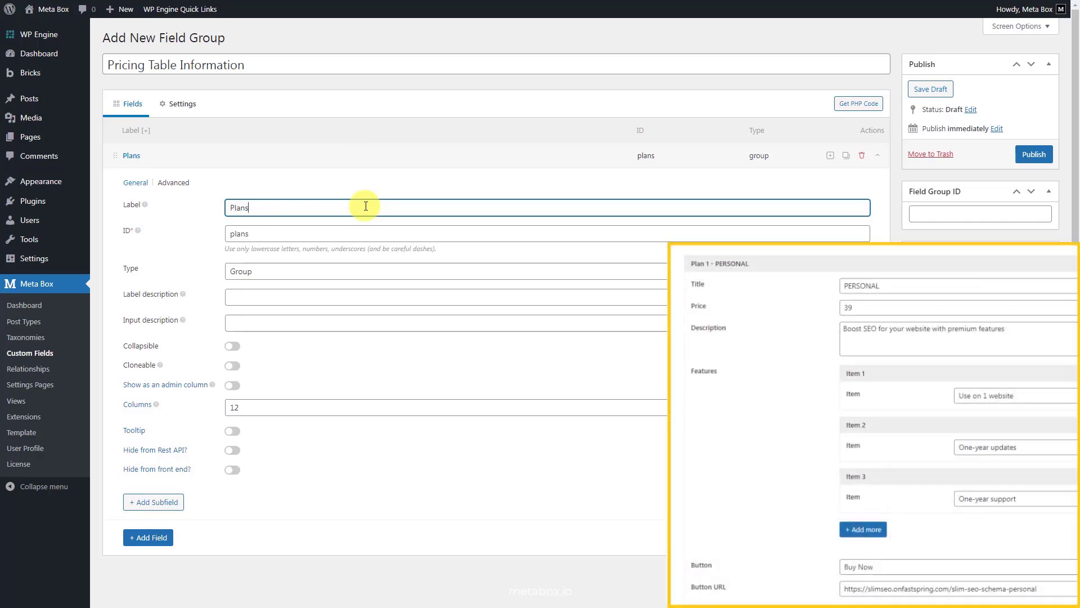
Add a Text subfield labelled "Title" to the Plans group.
left_click(153, 502)
type("text")
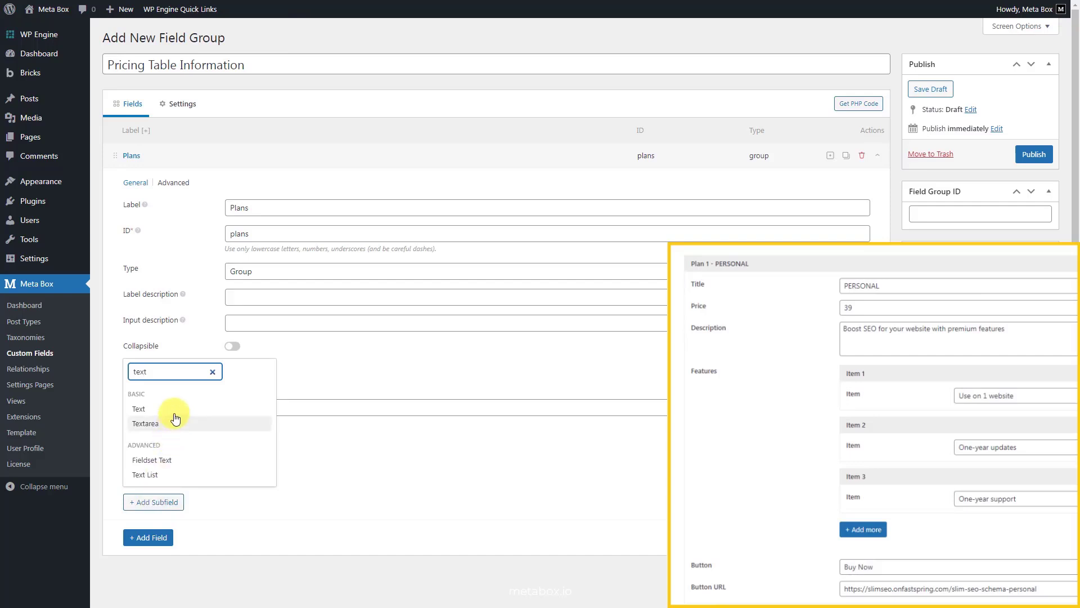
left_click(178, 408)
scroll(180, 411, "down", 2)
left_click(349, 443)
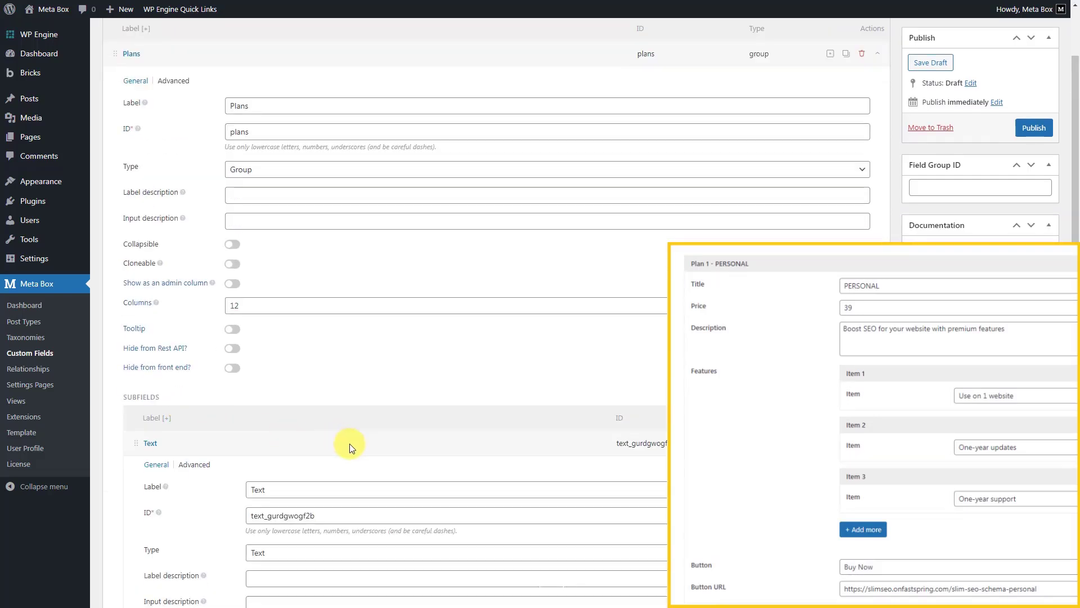
double_click(379, 498)
type("Title")
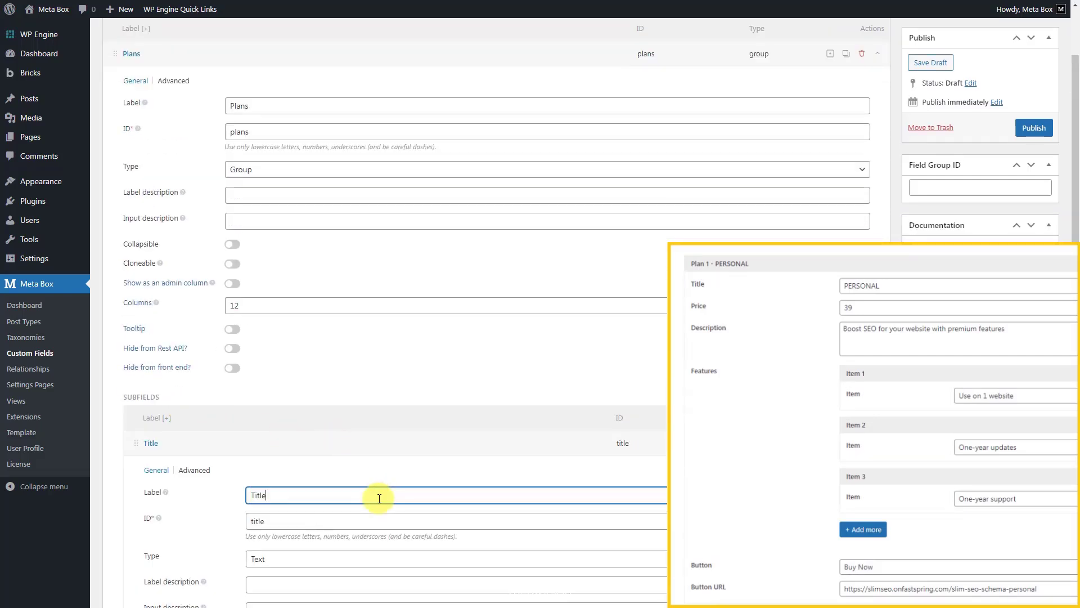
left_click(378, 441)
Add a Number subfield labelled "Price" to the Plans group.
left_click(155, 475)
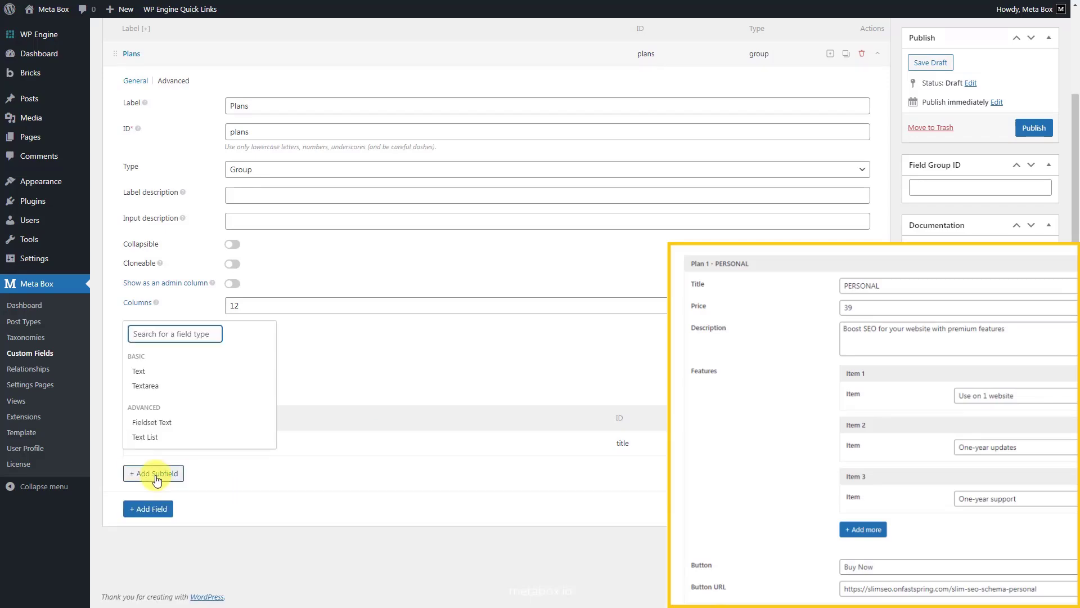
type("num")
left_click(138, 581)
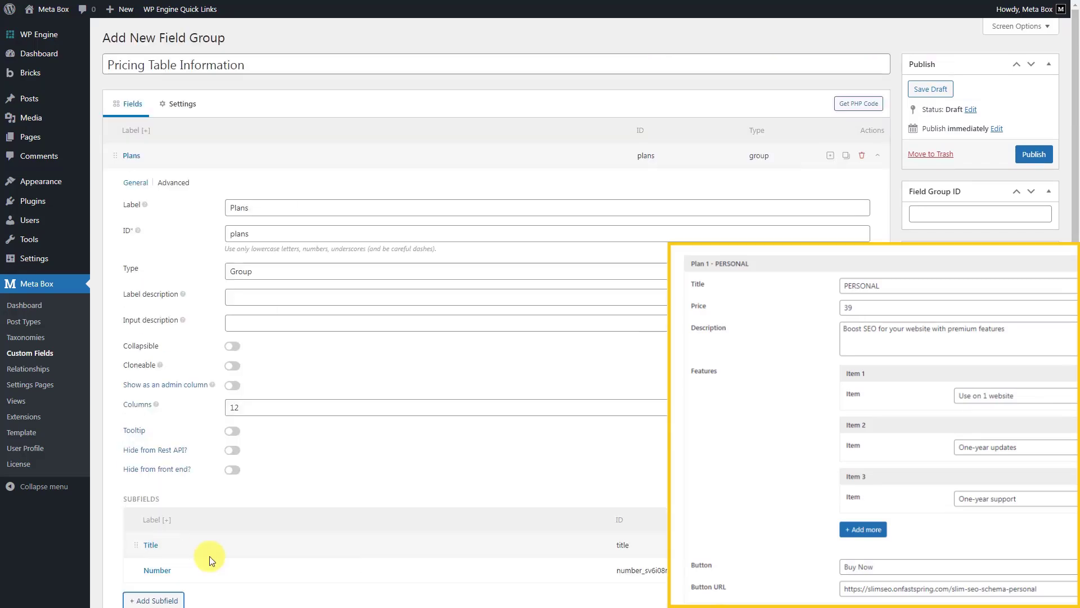
scroll(209, 556, "down", 2)
left_click(369, 443)
left_click(365, 496)
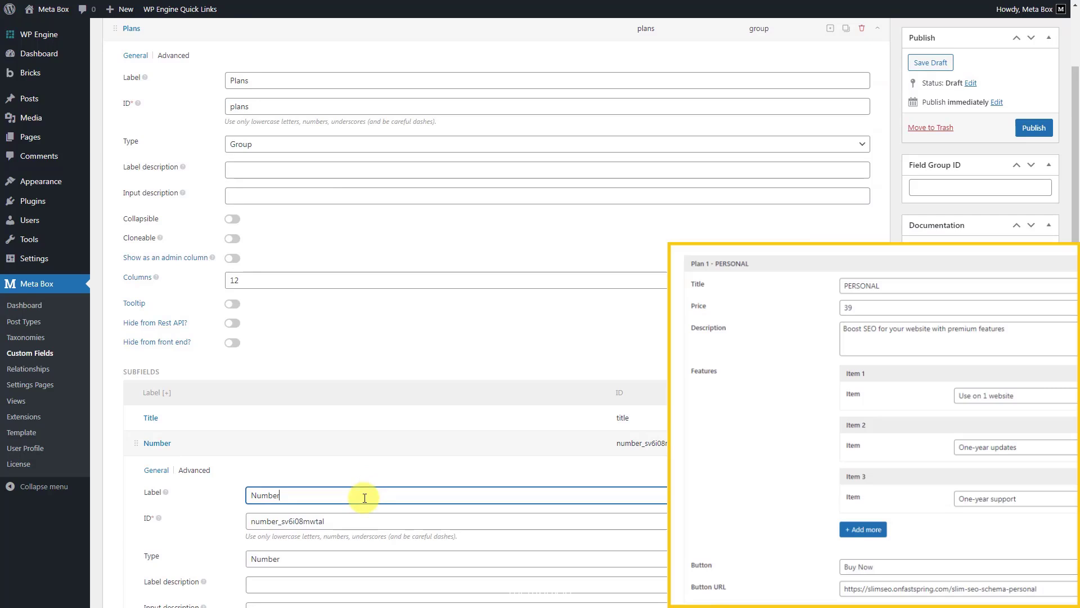
key("ctrl+a")
type("Price")
left_click(369, 443)
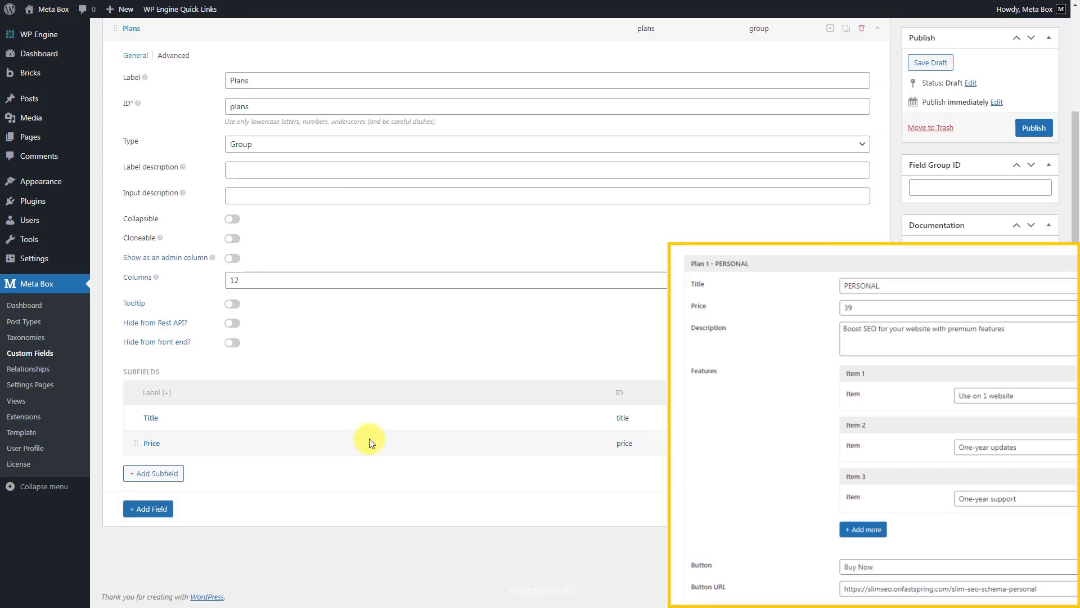
Add a Textarea subfield labelled "Description" to the Plans group.
left_click(170, 474)
type("text")
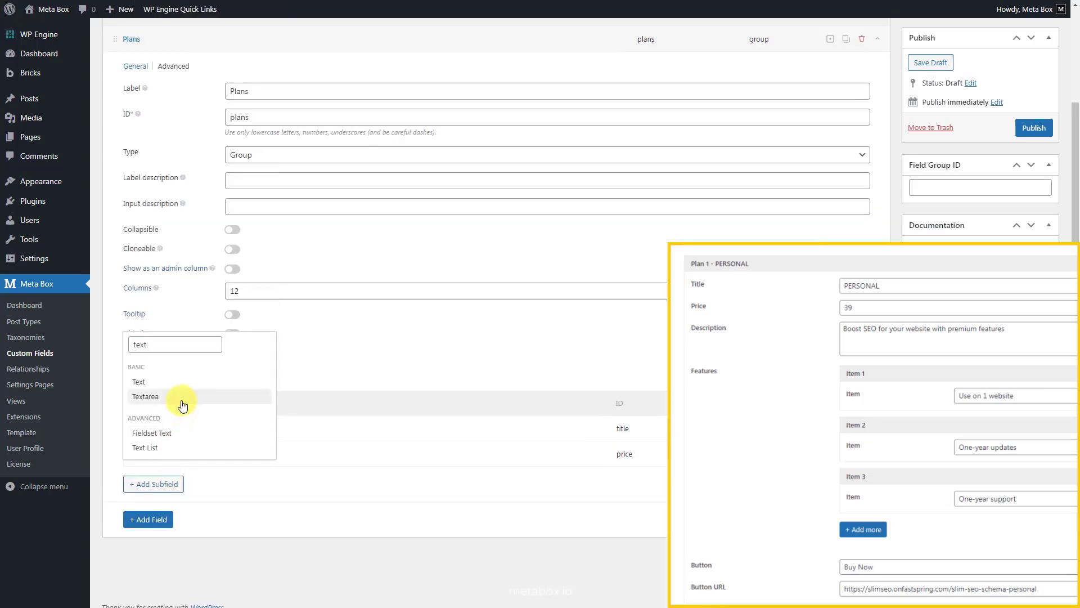
left_click(179, 395)
left_click(370, 451)
left_click(370, 495)
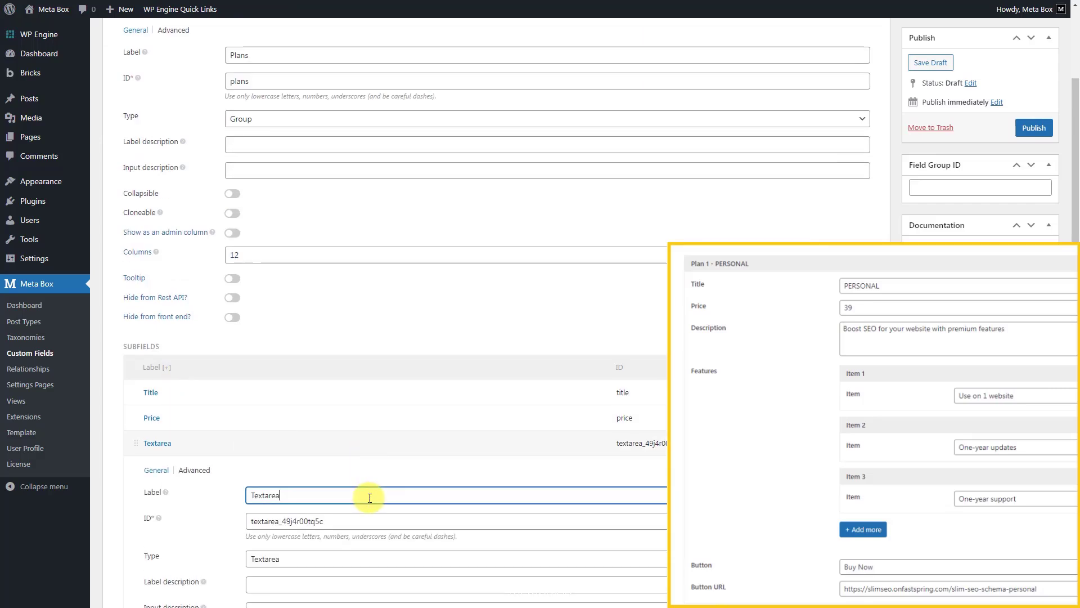
key("ctrl+a")
type("Description")
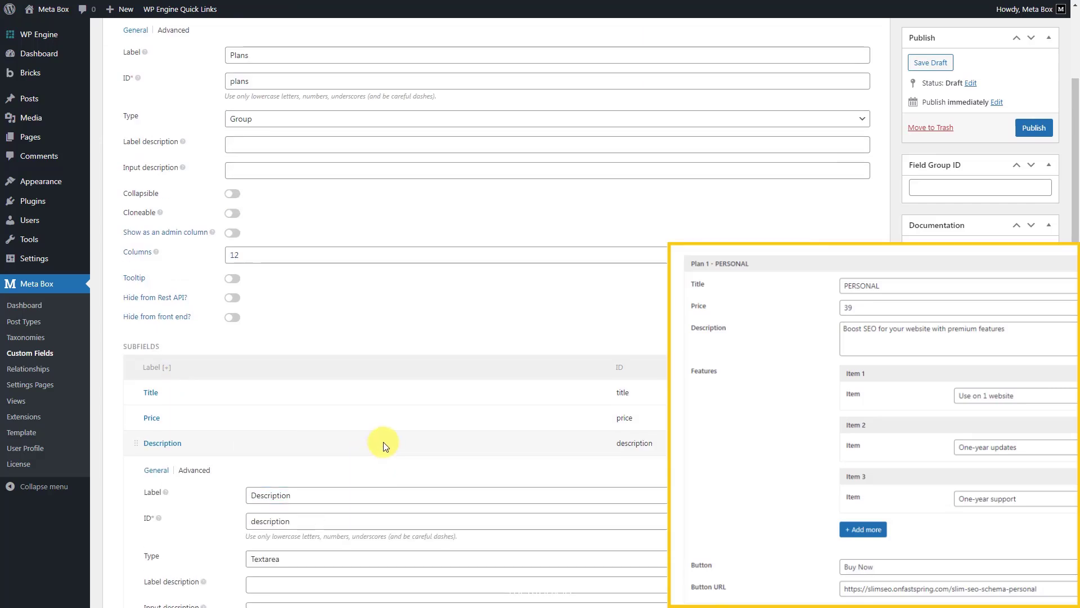
left_click(382, 444)
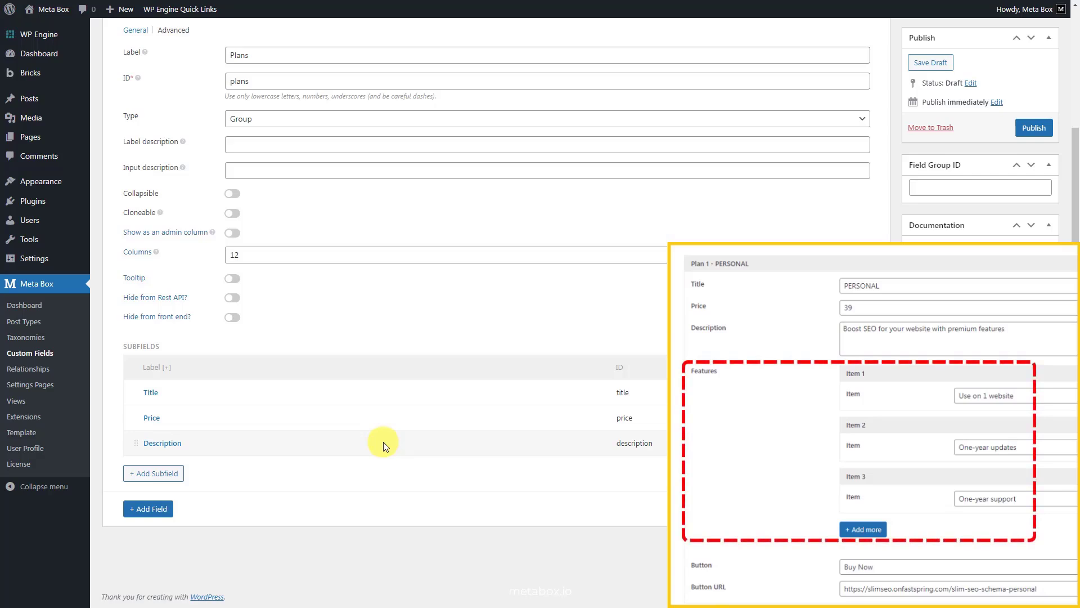
Add a nested Group subfield labelled "Features" to the Plans group.
left_click(162, 473)
type("gr")
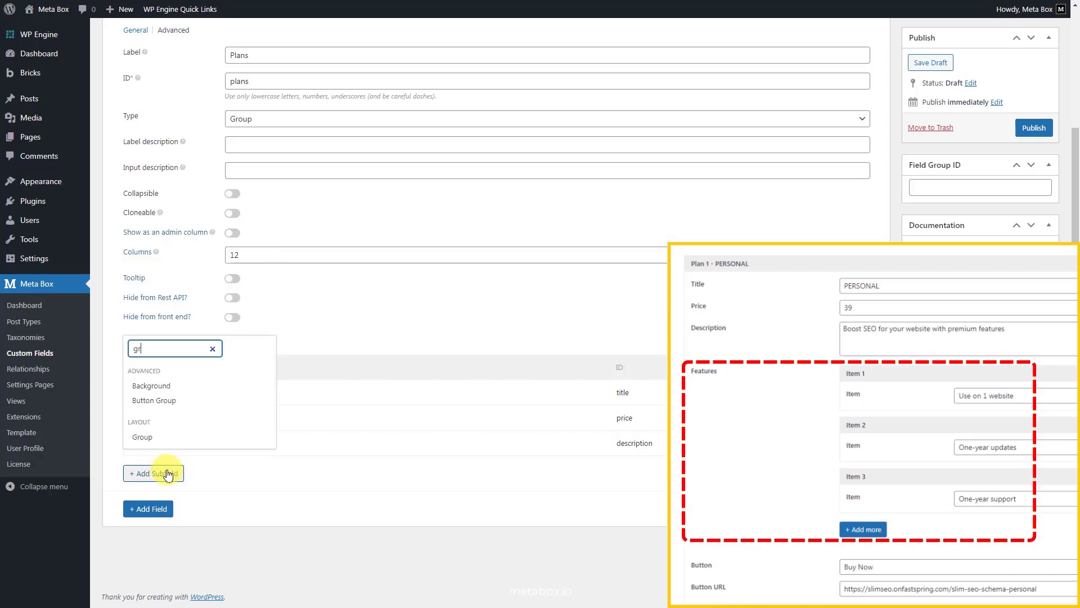
left_click(184, 438)
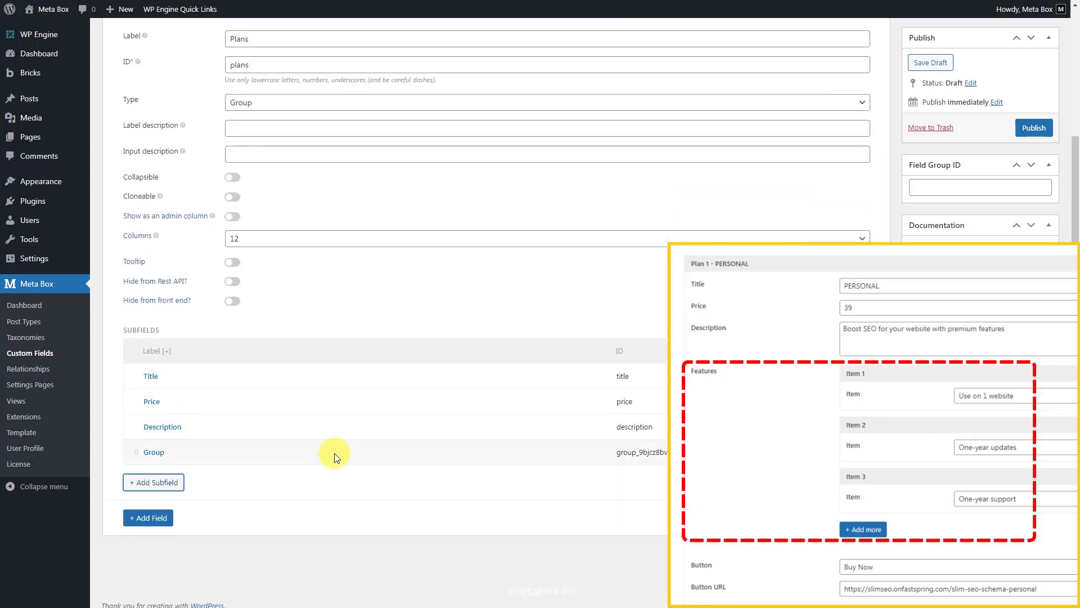
left_click(354, 505)
double_click(355, 505)
type("Features")
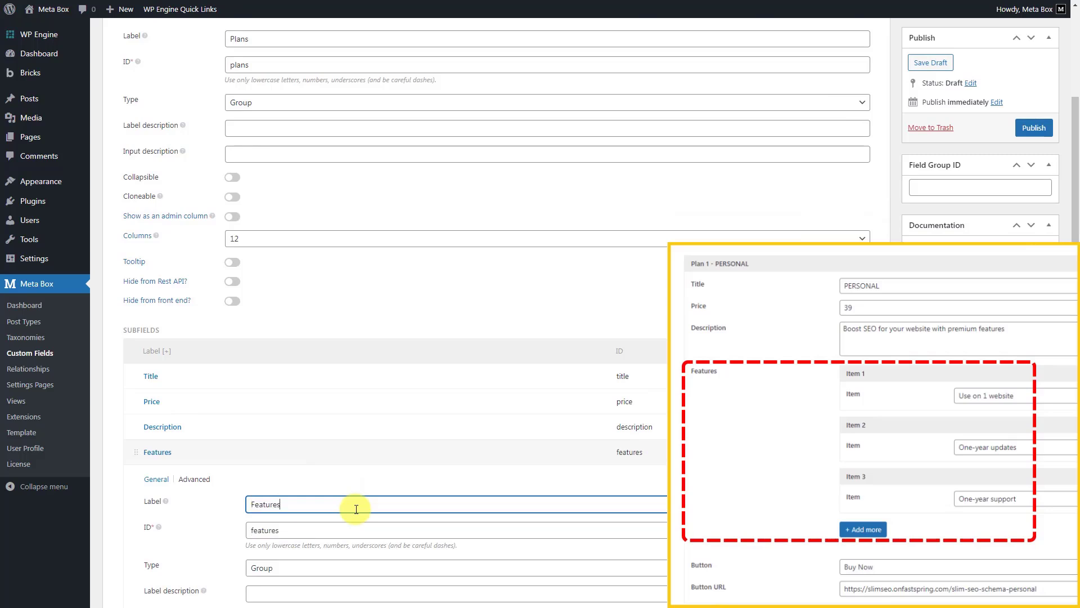
Add a Text subfield labelled "Item" inside the Features group.
scroll(359, 509, "down", 2)
scroll(359, 509, "down", 4)
left_click(186, 440)
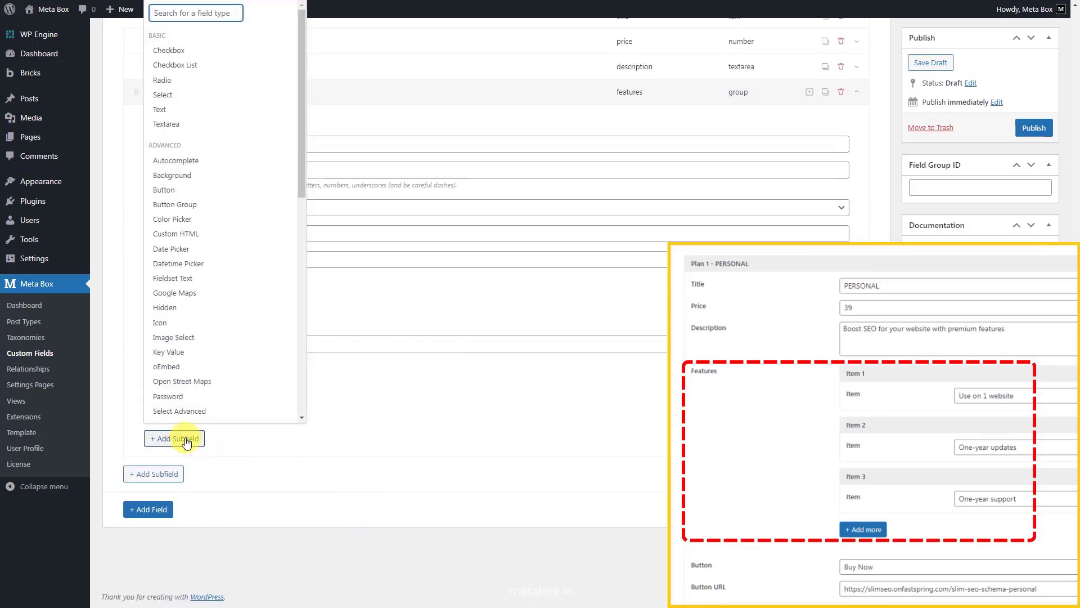
type("text")
left_click(204, 379)
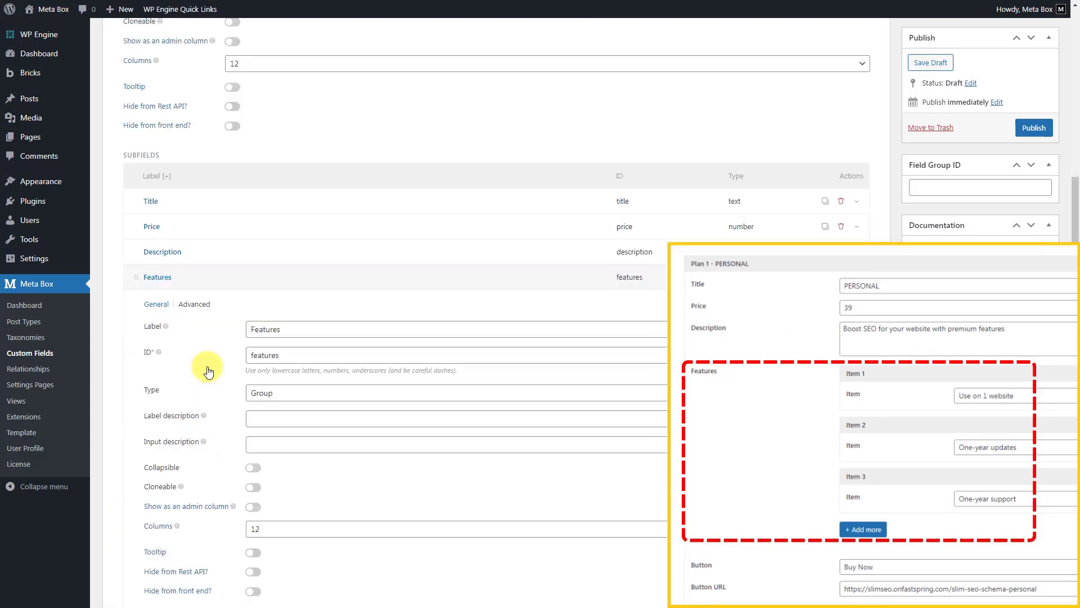
scroll(209, 372, "down", 5)
left_click(337, 406)
left_click(377, 462)
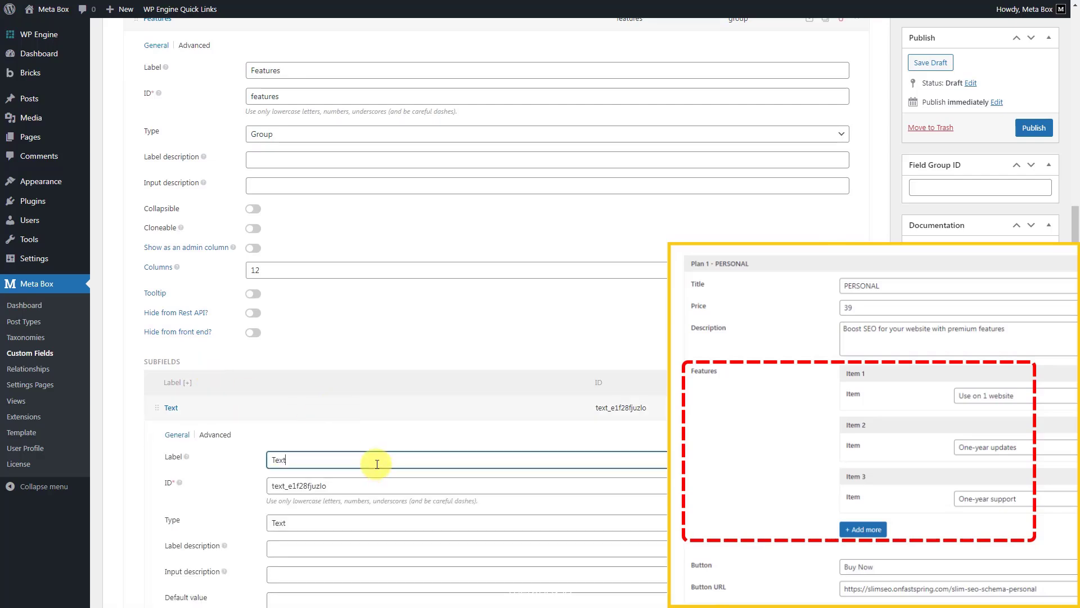
double_click(377, 463)
type("Item")
Make the Features group collapsible and cloneable, with the group title "Item {#}".
left_click(261, 212)
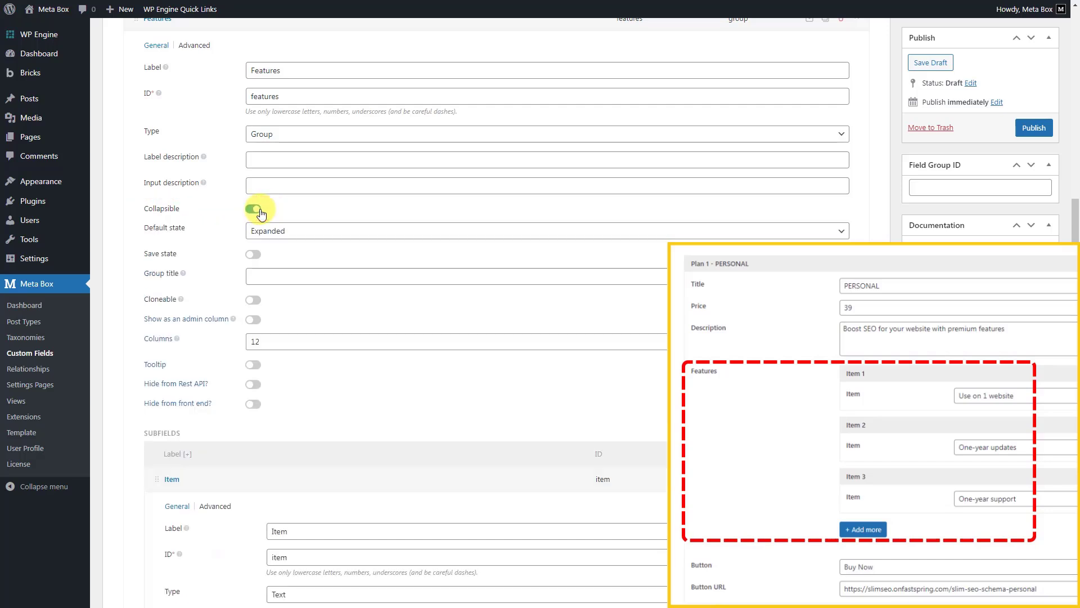
left_click(398, 275)
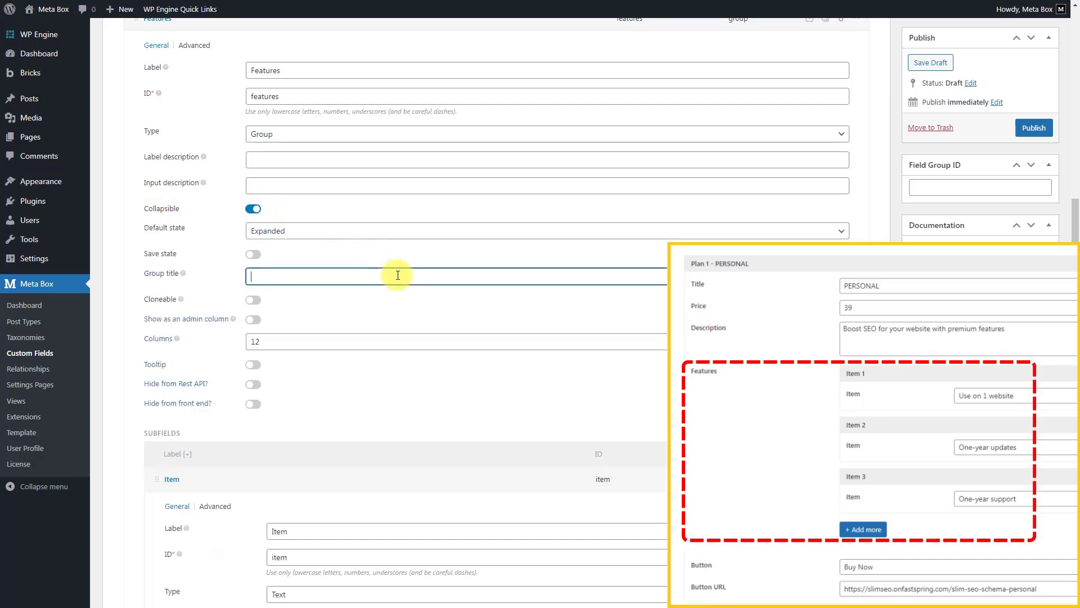
type("Item {#}")
left_click(253, 300)
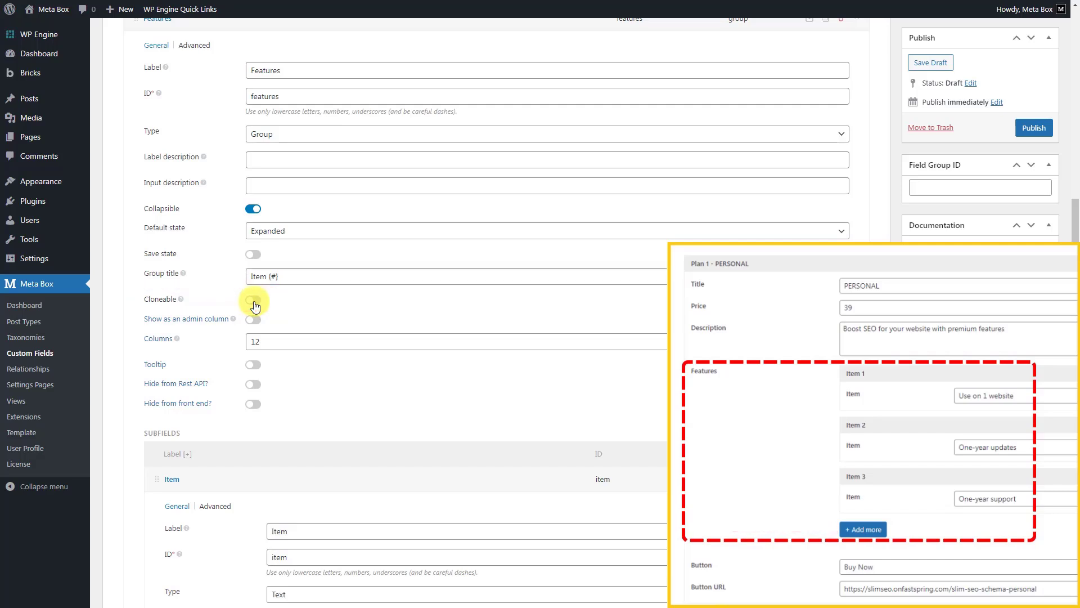
Add a Text subfield labelled "Button" to the Plans group, outside the nested Features group.
scroll(292, 247, "up", 3)
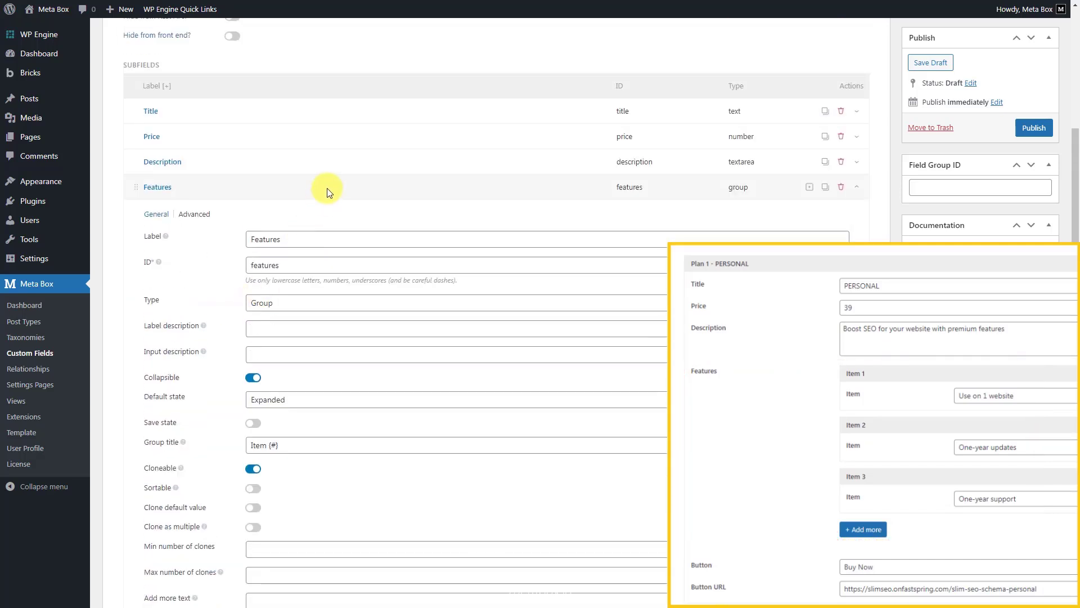
left_click(327, 188)
left_click(316, 215)
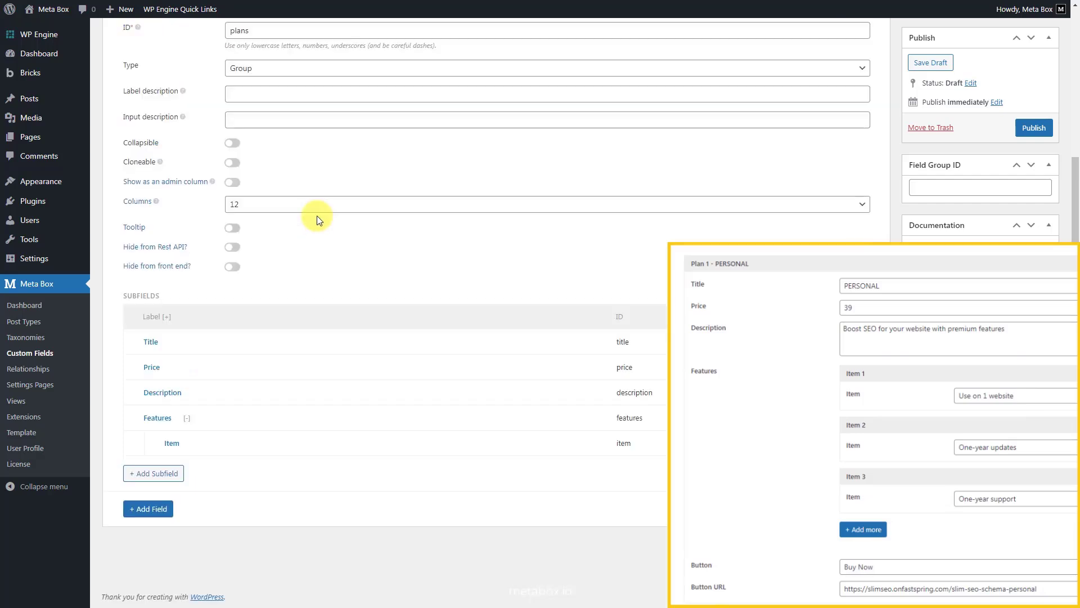
left_click(145, 485)
type("text")
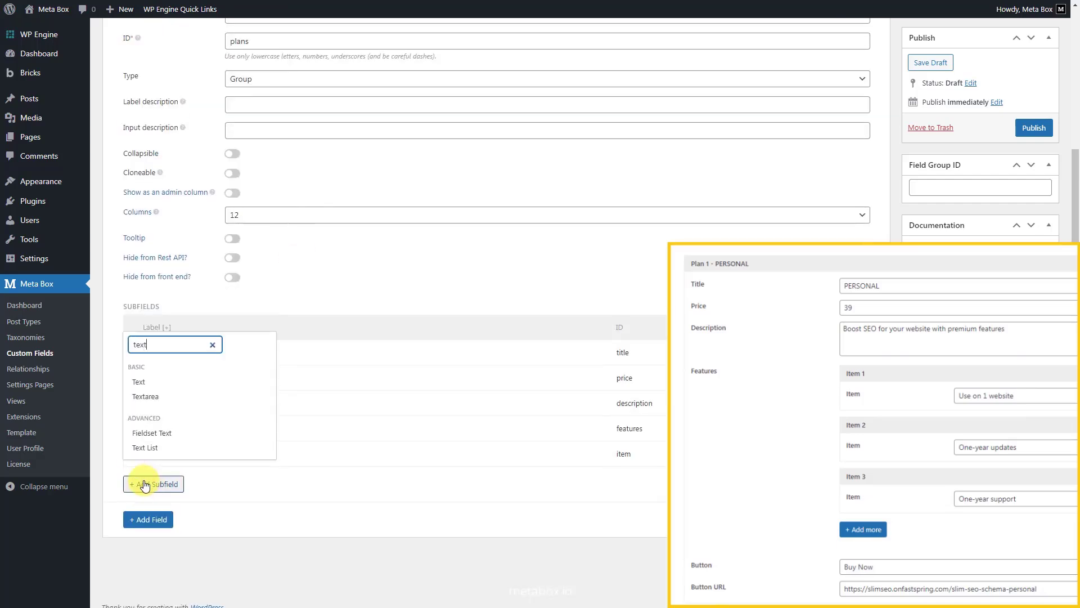
left_click(169, 386)
scroll(169, 388, "down", 4)
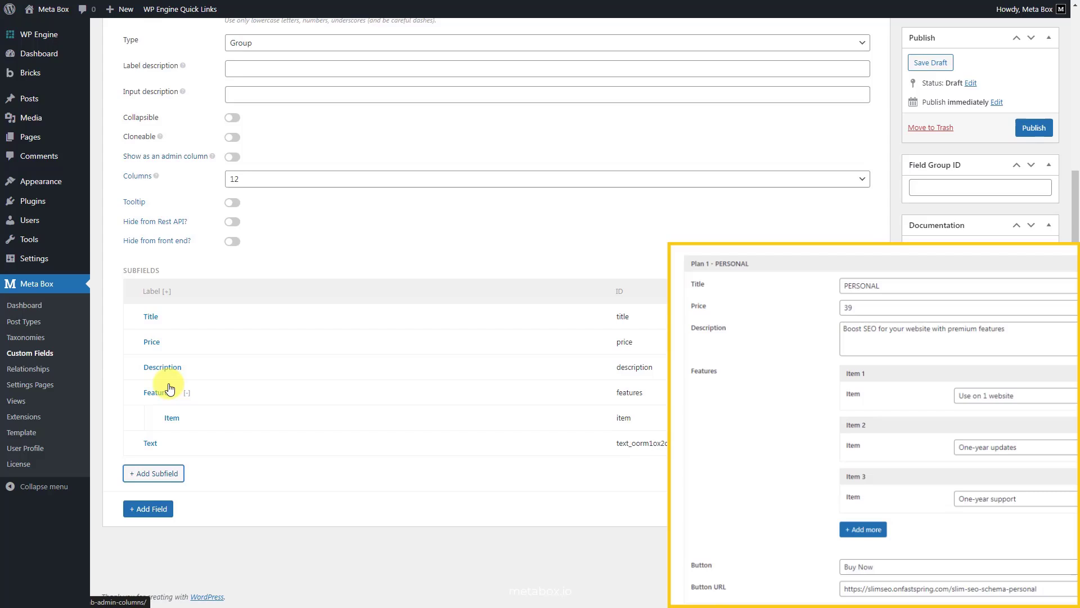
left_click(298, 445)
left_click(361, 495)
key("ctrl+a")
type("Button")
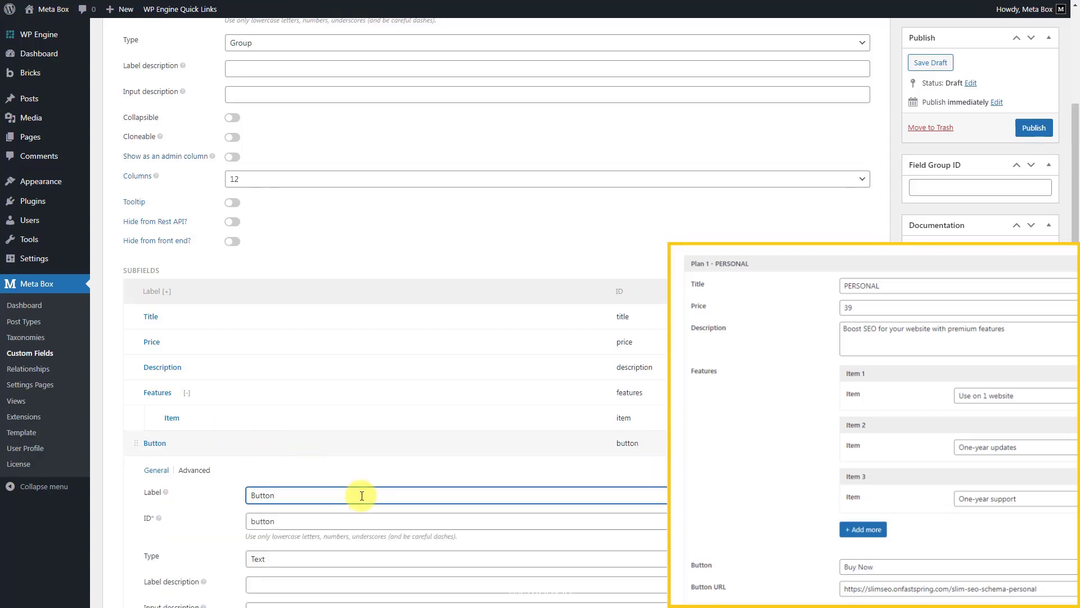
left_click(357, 445)
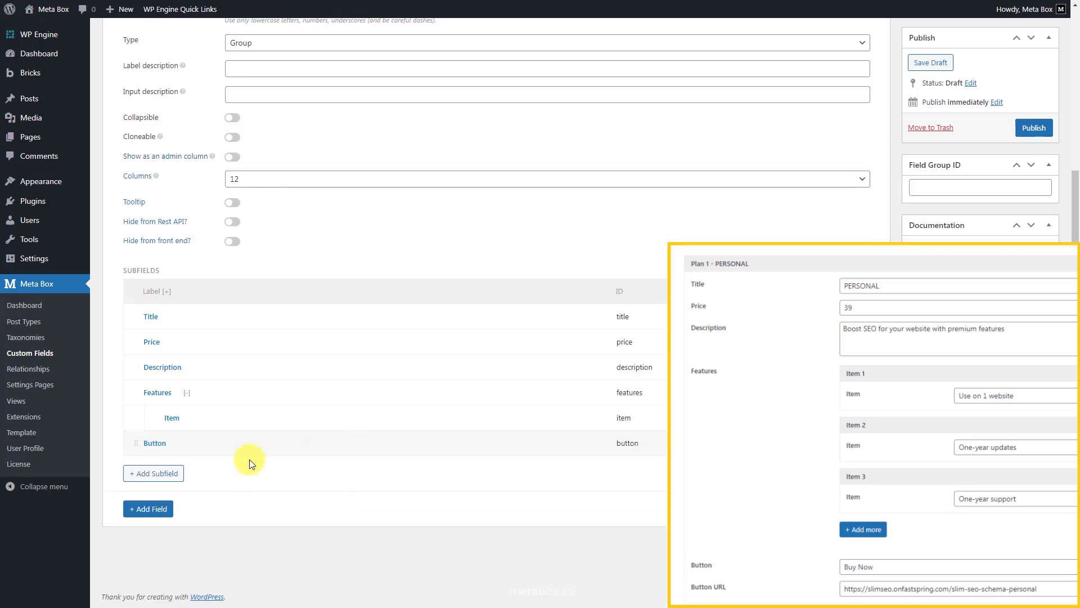
Add a URL subfield labelled "Button URL" to the Plans group.
left_click(159, 474)
type("url")
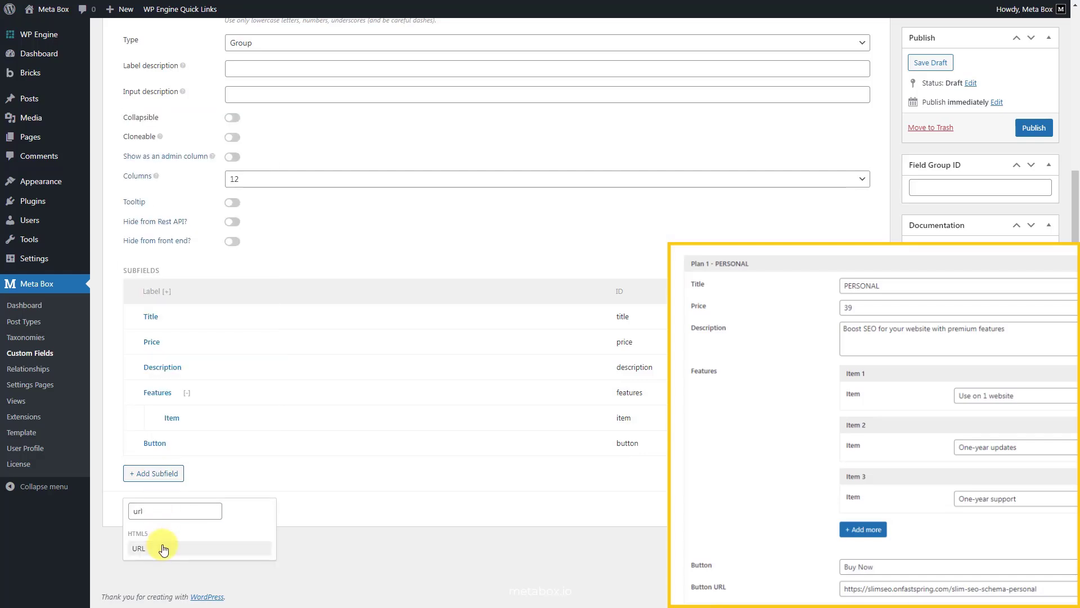
left_click(138, 546)
left_click(319, 470)
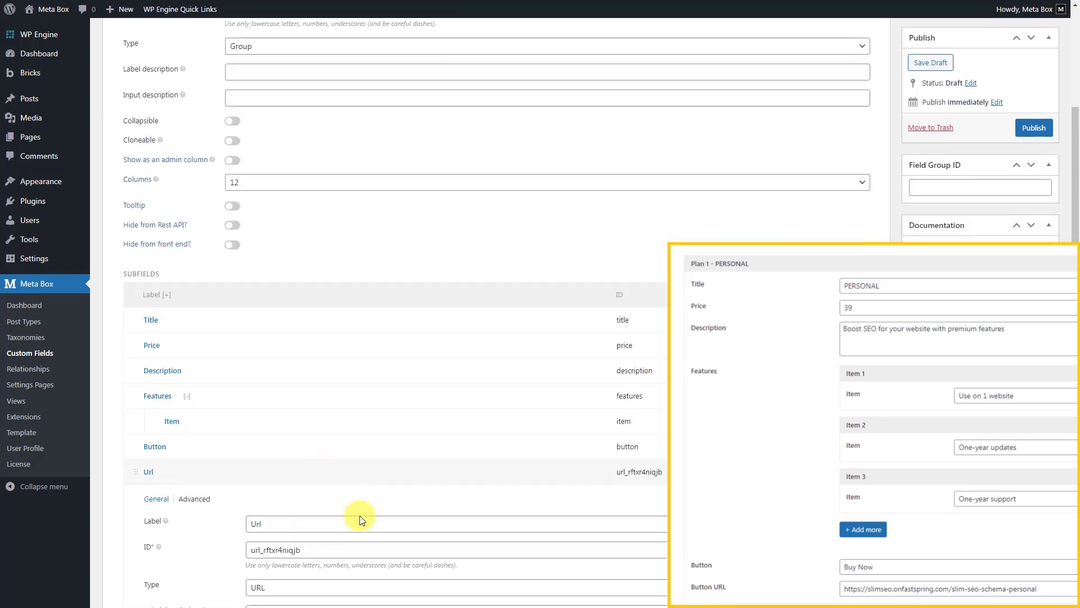
left_click(360, 522)
key("ctrl+a")
type("Button URL")
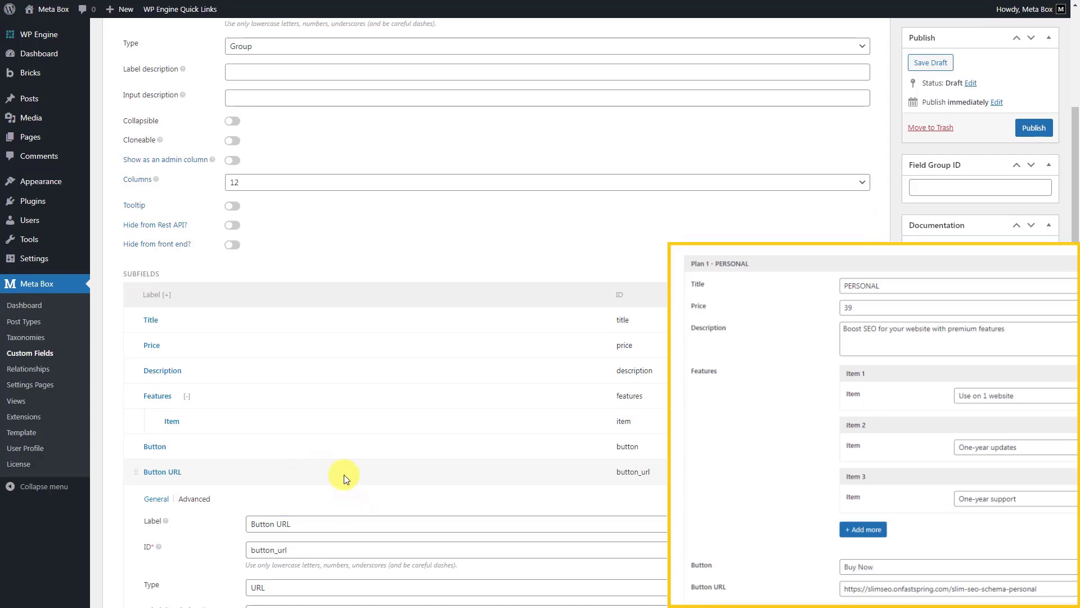
left_click(343, 475)
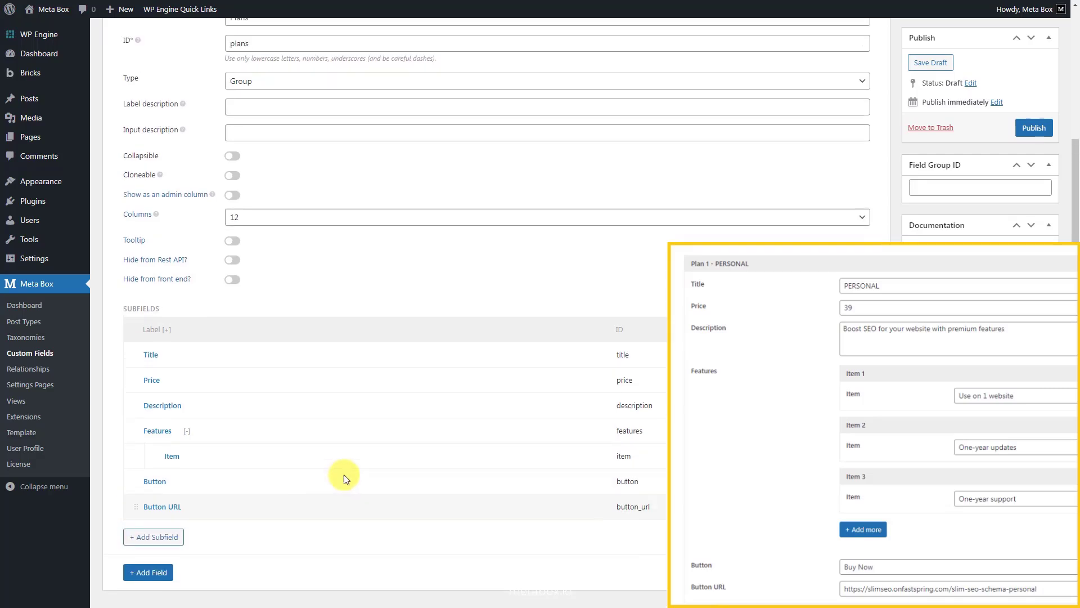
Make the Plans group collapsible and cloneable, with the group title "Plan {#} - {title}".
scroll(343, 474, "up", 4)
left_click(237, 346)
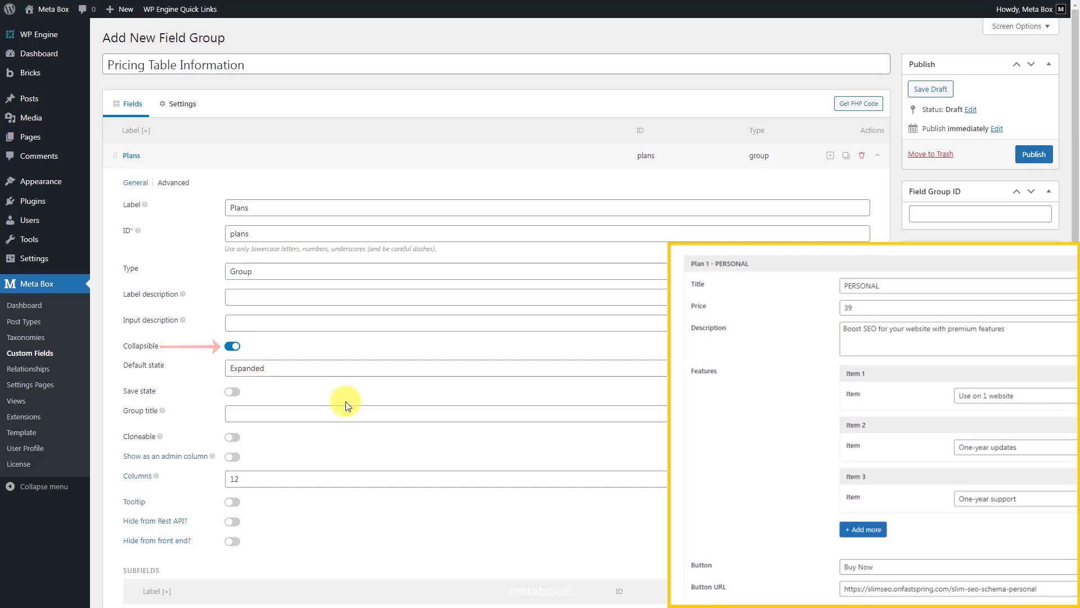
left_click(352, 415)
type("Plan {#} - {title}")
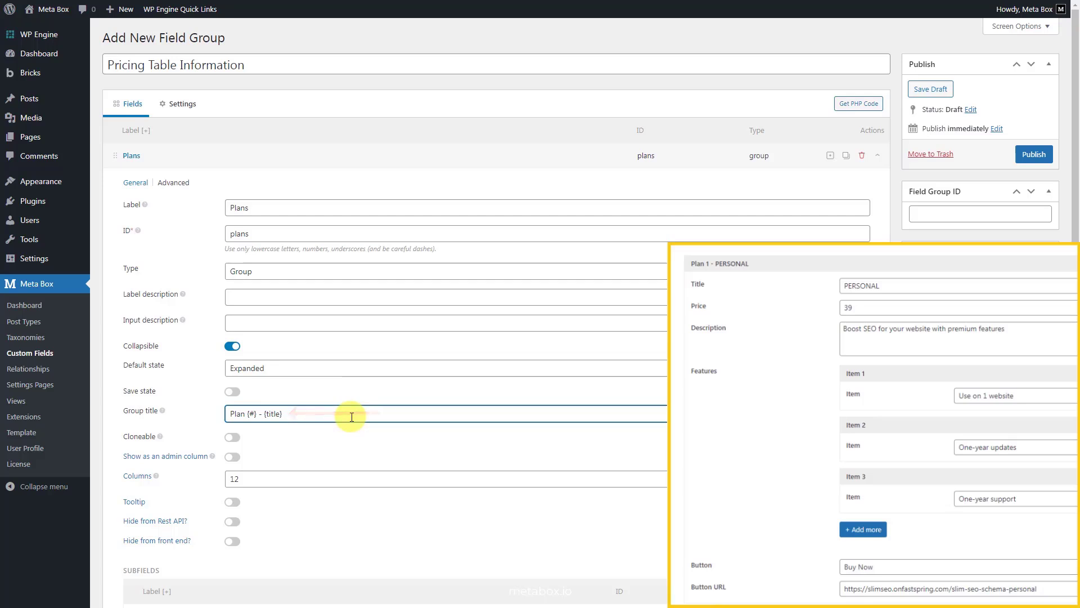
left_click(232, 437)
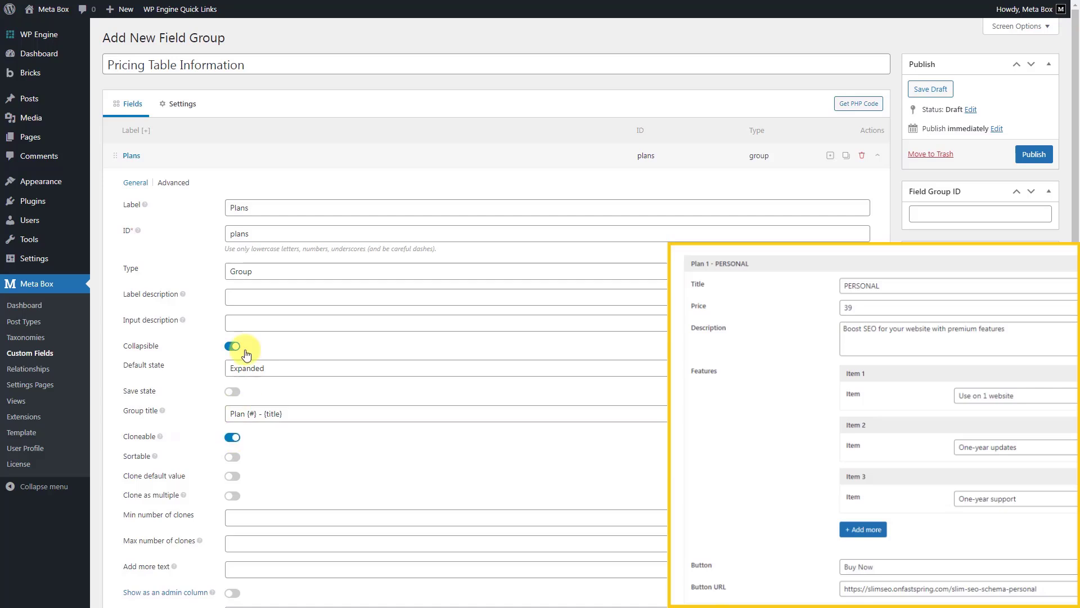
left_click(268, 167)
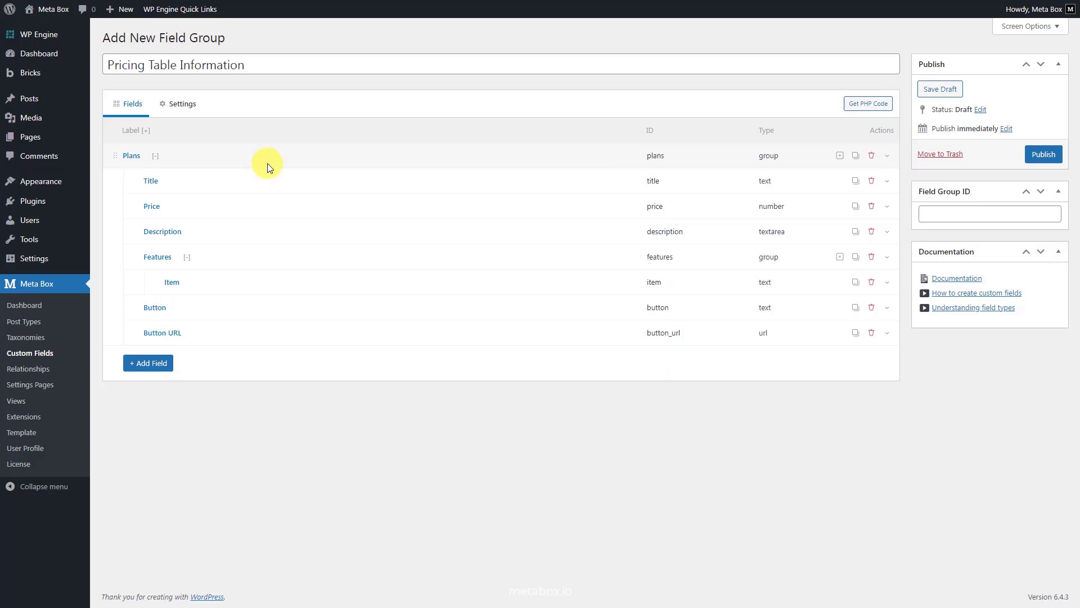
Set the field group's location to the Page post type in place of Post.
left_click(183, 104)
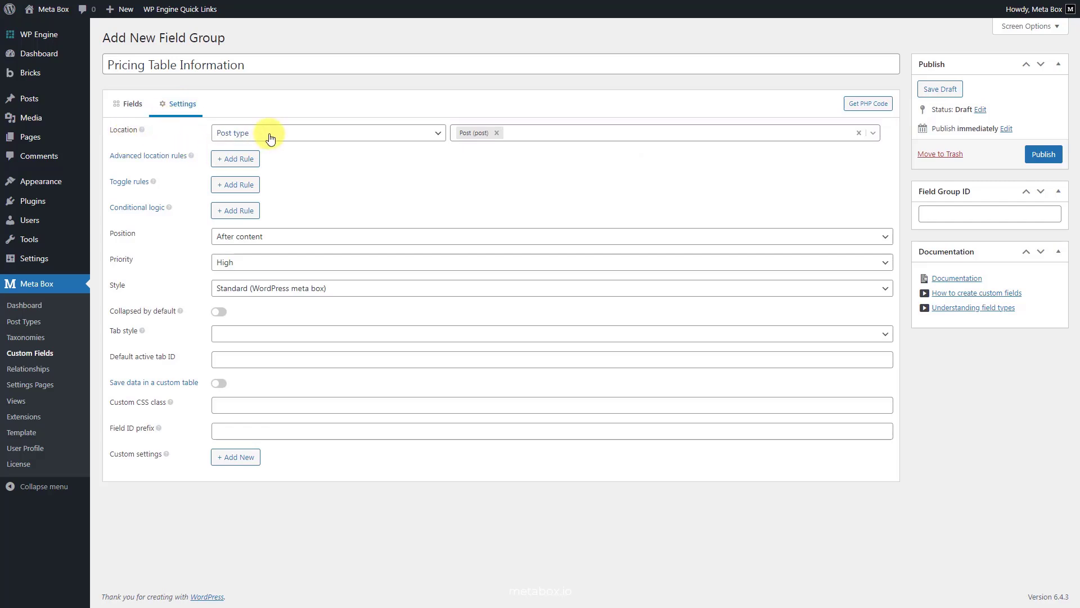
left_click(496, 133)
left_click(509, 132)
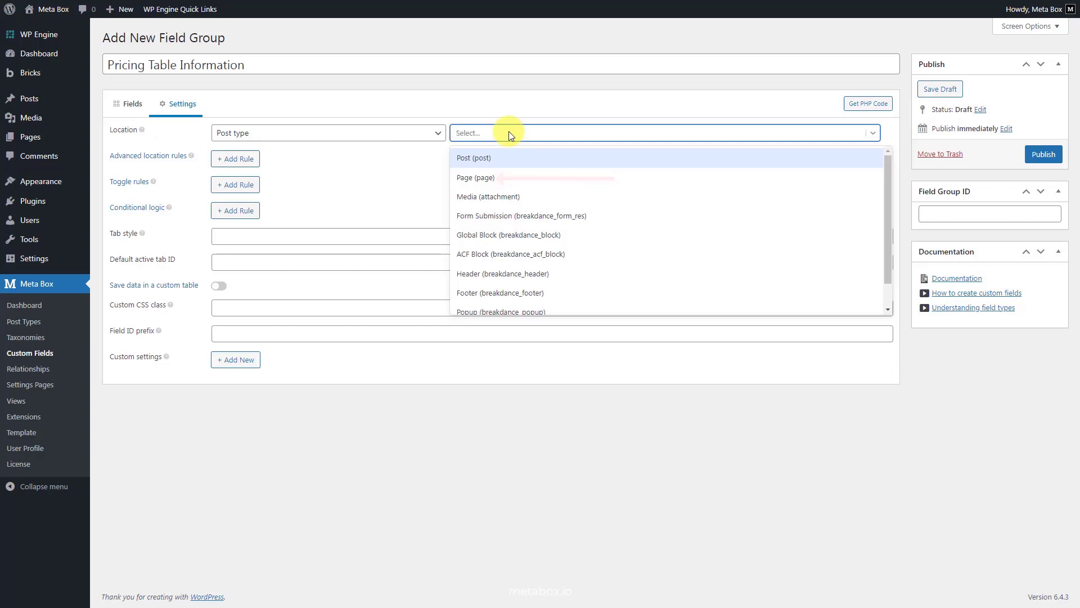
left_click(519, 179)
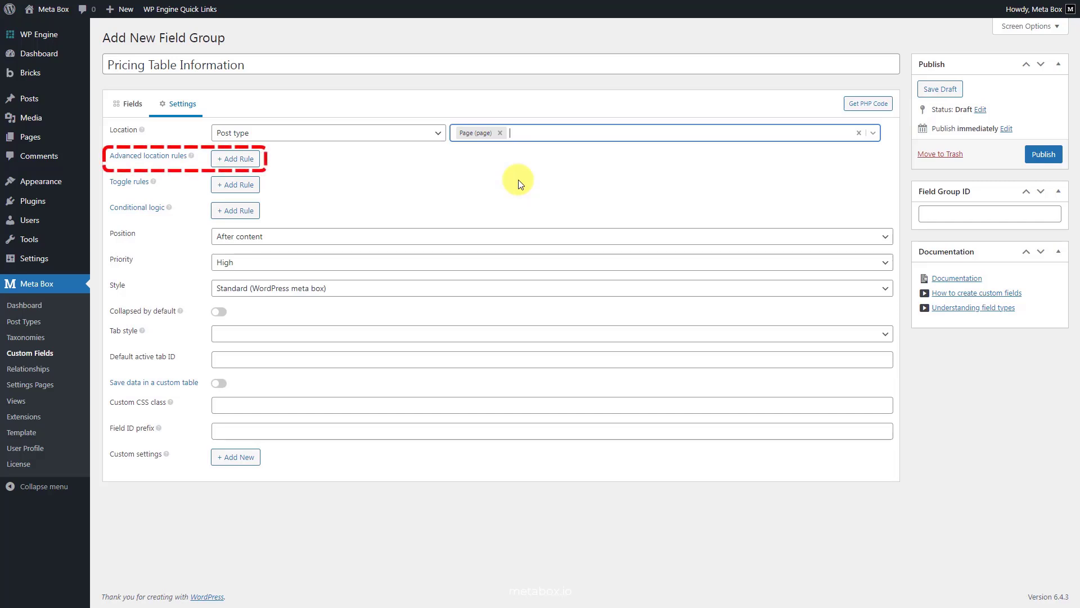
Add an advanced location rule that shows the field group on the Pricing Table page, and publish the field group.
left_click(236, 163)
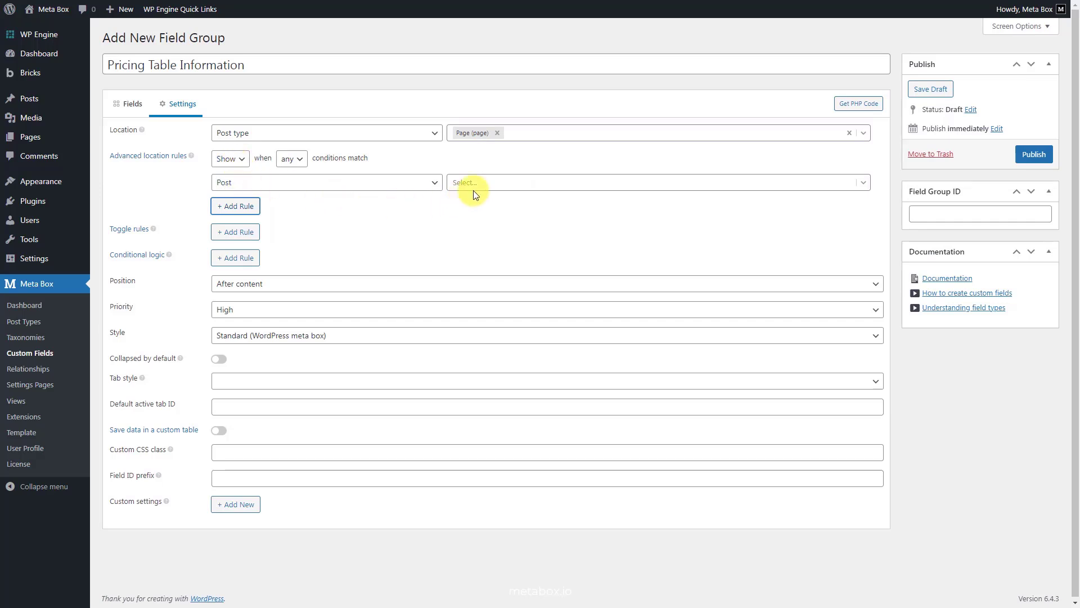
left_click(492, 183)
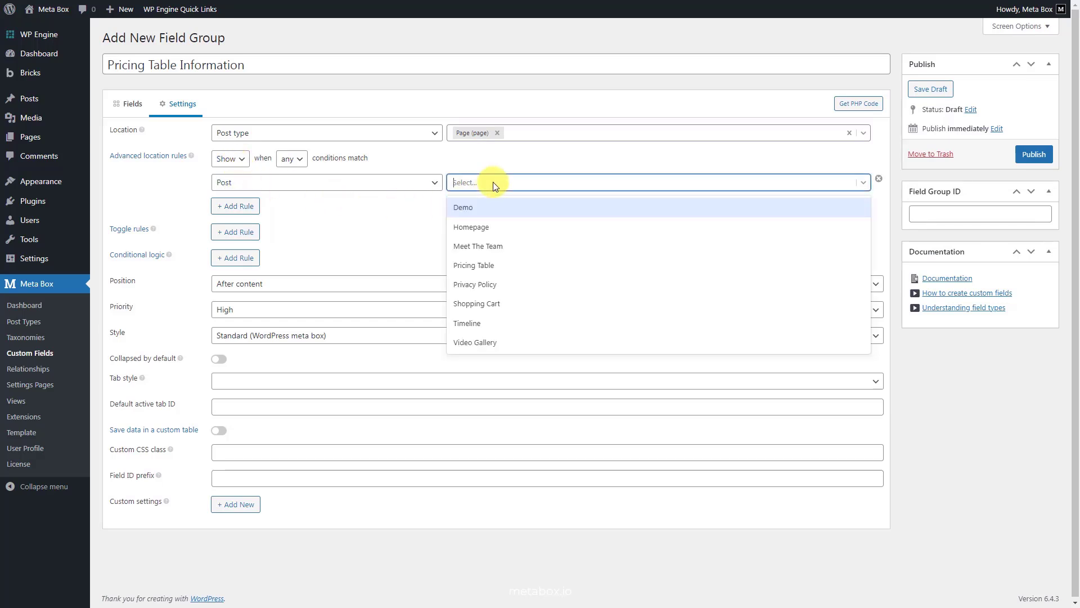
left_click(504, 265)
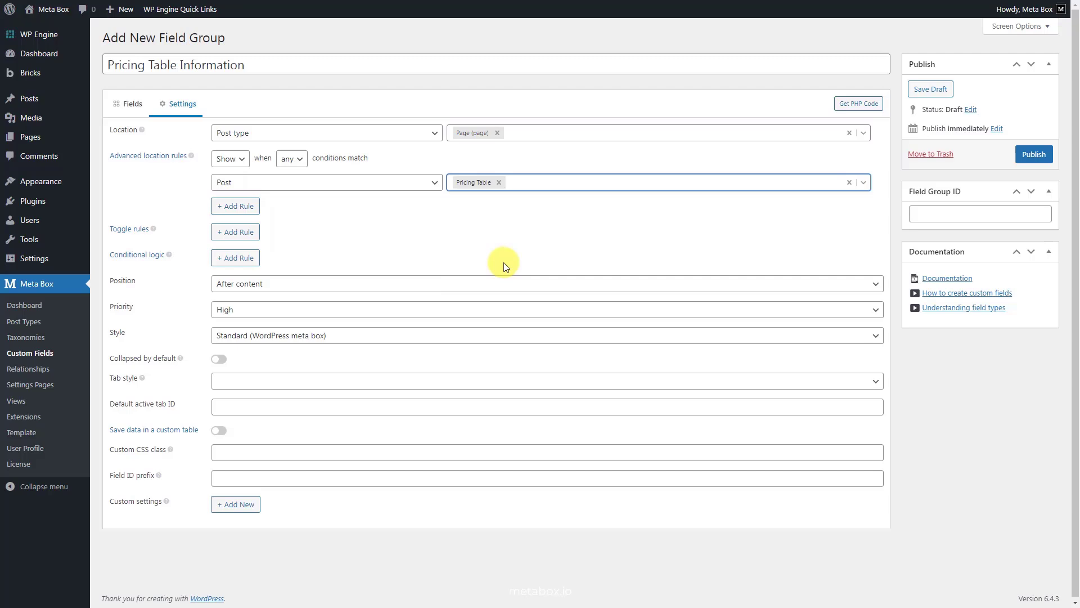
left_click(1032, 154)
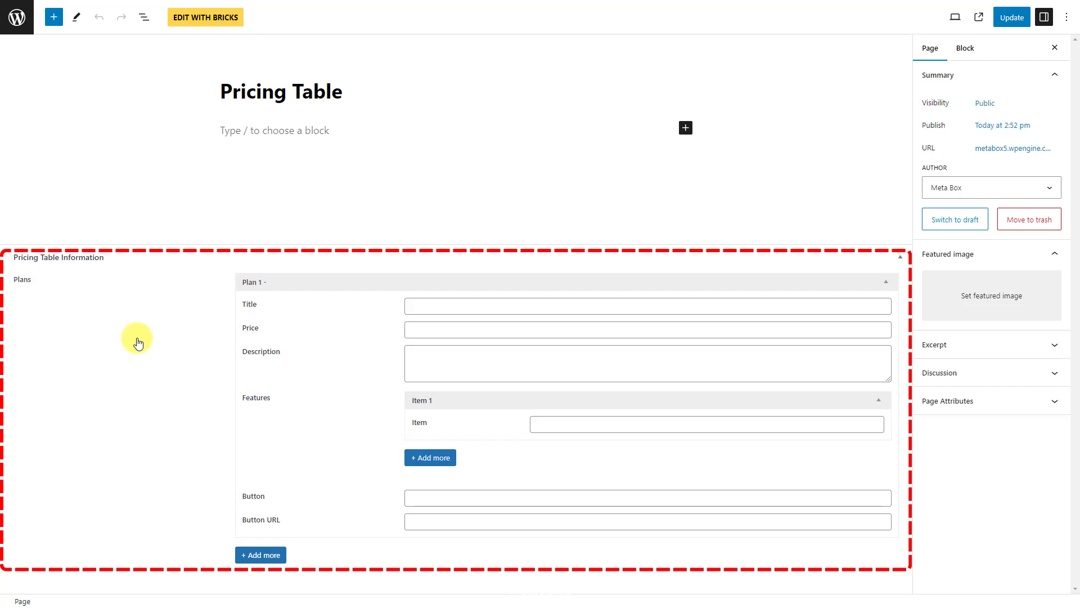
Fill in Plan 1 with title "PERSONAL", price 39 and description "Boost SEO for your website with premium features".
left_click(633, 307)
type("PERSONAL")
left_click(598, 330)
type("39")
left_click(598, 362)
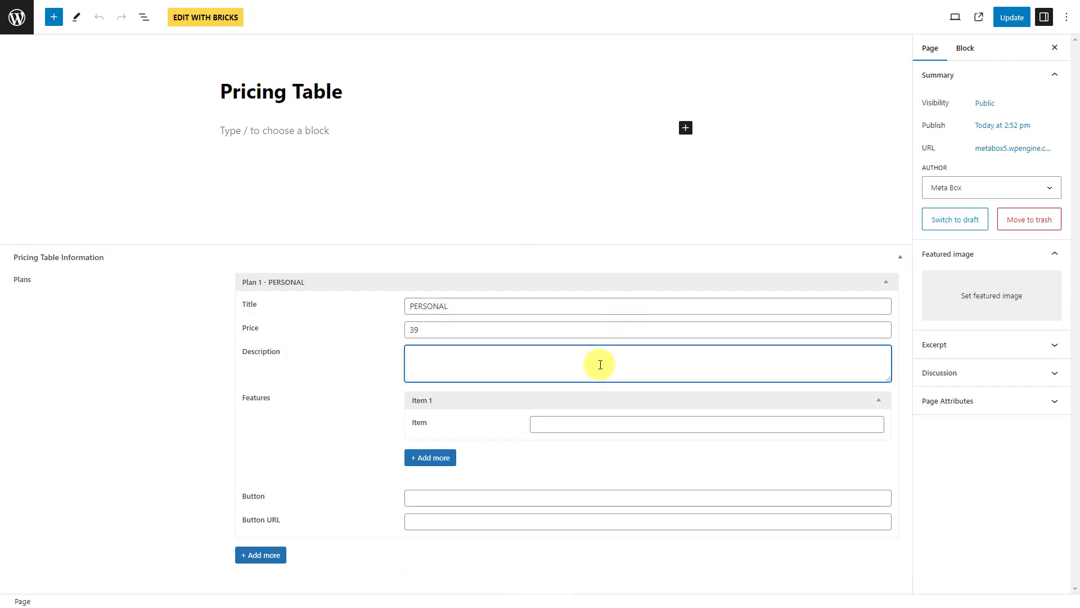
type("Boost SEO for your website with premium features")
Enter three feature items for the PERSONAL plan: "Use on 1 website", "One-year updates" and "One-year support".
left_click(664, 423)
type("Use on 1 website")
left_click(444, 461)
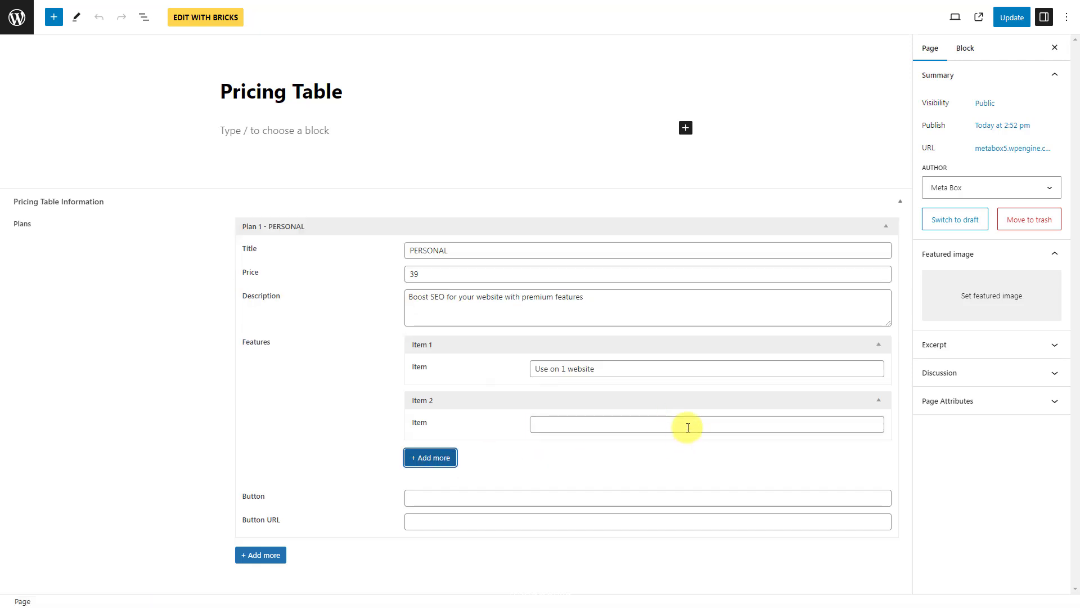
left_click(686, 427)
type("One-year updates")
left_click(445, 458)
left_click(686, 455)
type("One-year support")
left_click(574, 521)
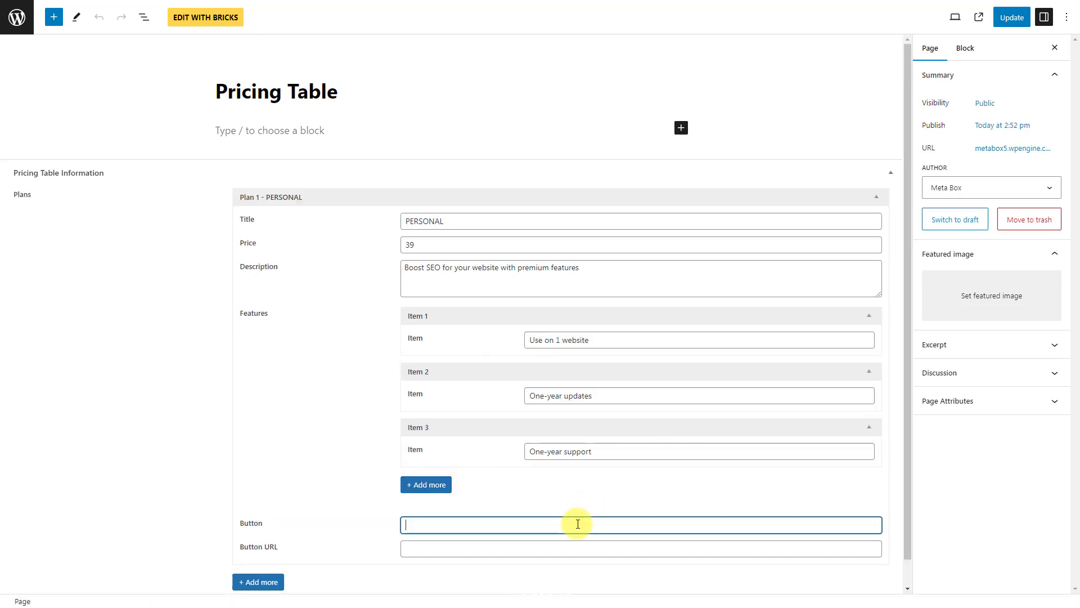
type("Buy Now")
left_click(576, 551)
type("https://slimseo.onfastspring.com/slim-seo-schema-personal")
scroll(528, 554, "down", 1)
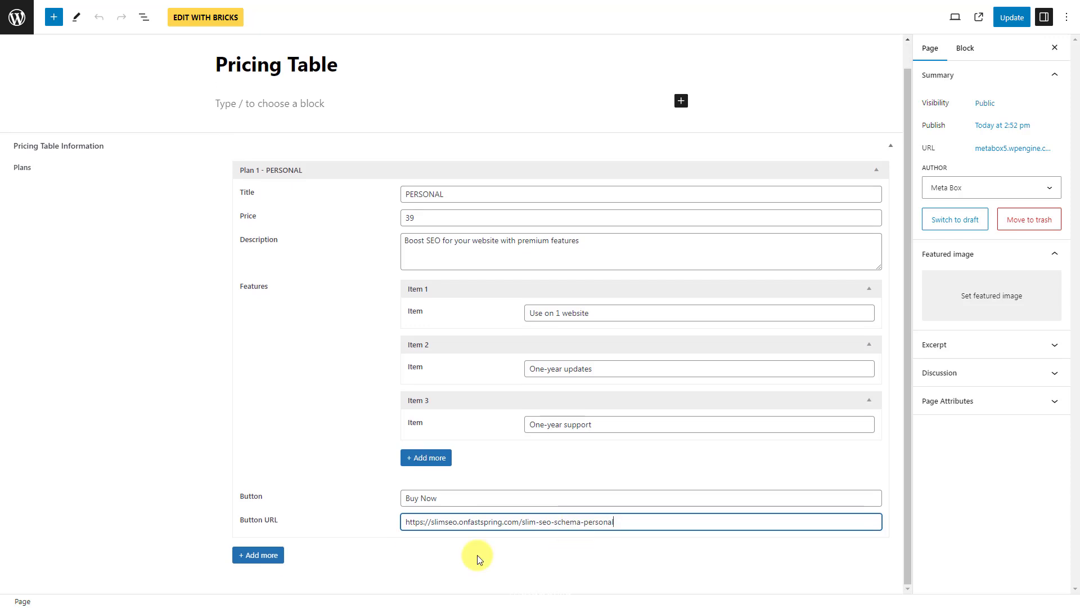
Add a second plan titled "AGENCY" below the PERSONAL plan.
left_click(279, 561)
scroll(585, 308, "down", 5)
left_click(598, 306)
type("AGENCY")
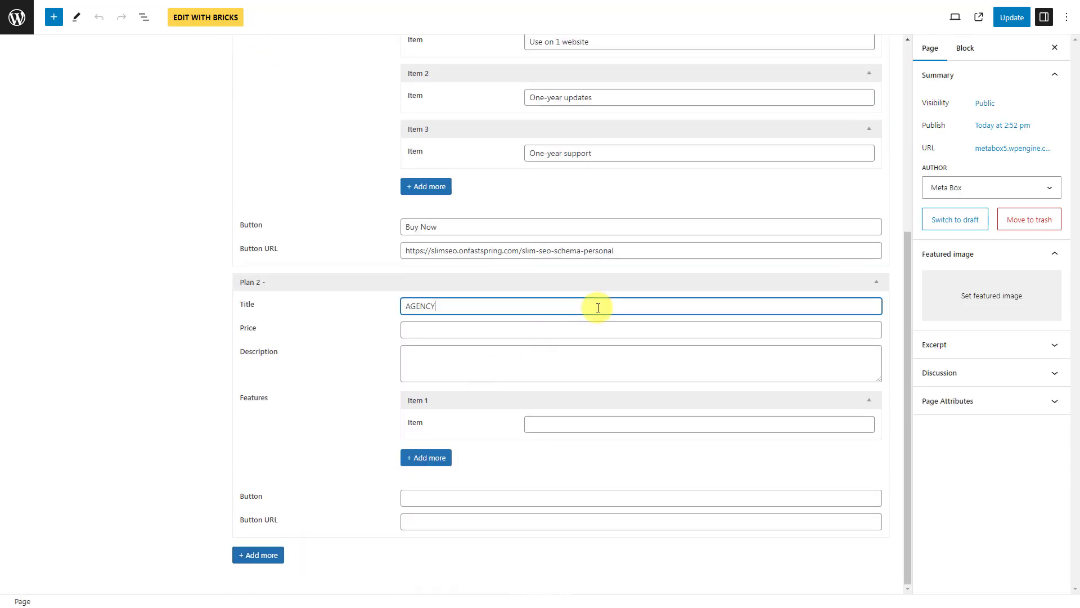
left_click(585, 331)
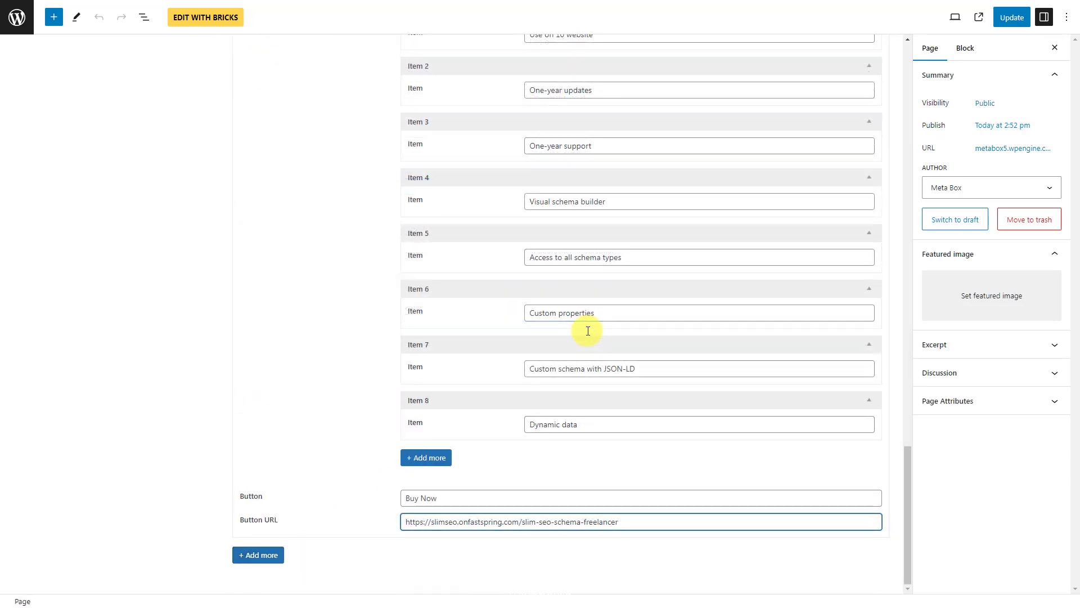
Collapse the PERSONAL, AGENCY and FREELANCER plans and update the Pricing Table page.
scroll(588, 331, "up", 20)
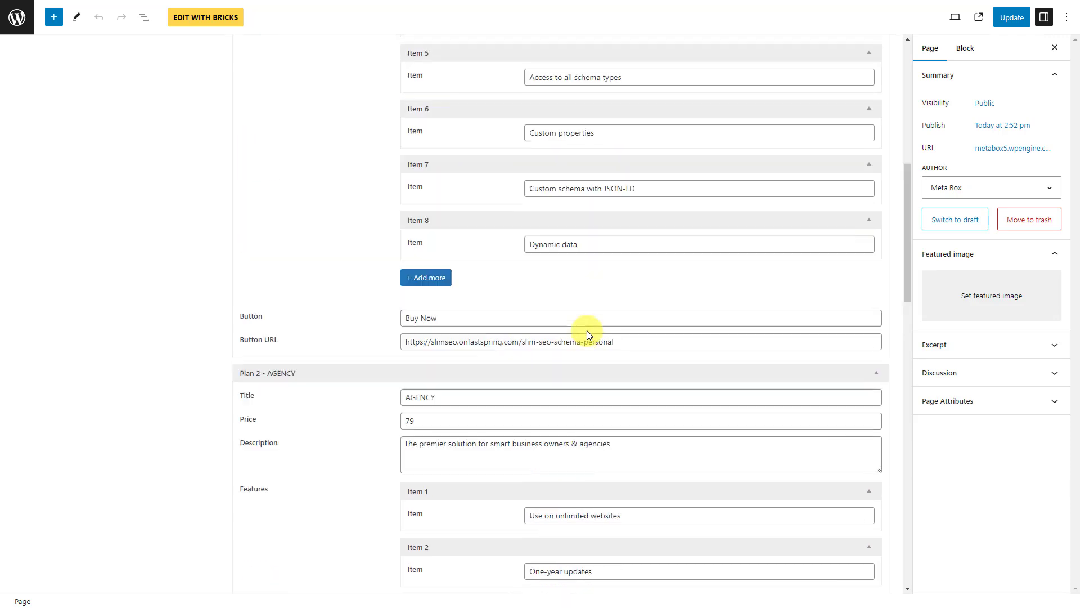
left_click(594, 198)
left_click(585, 222)
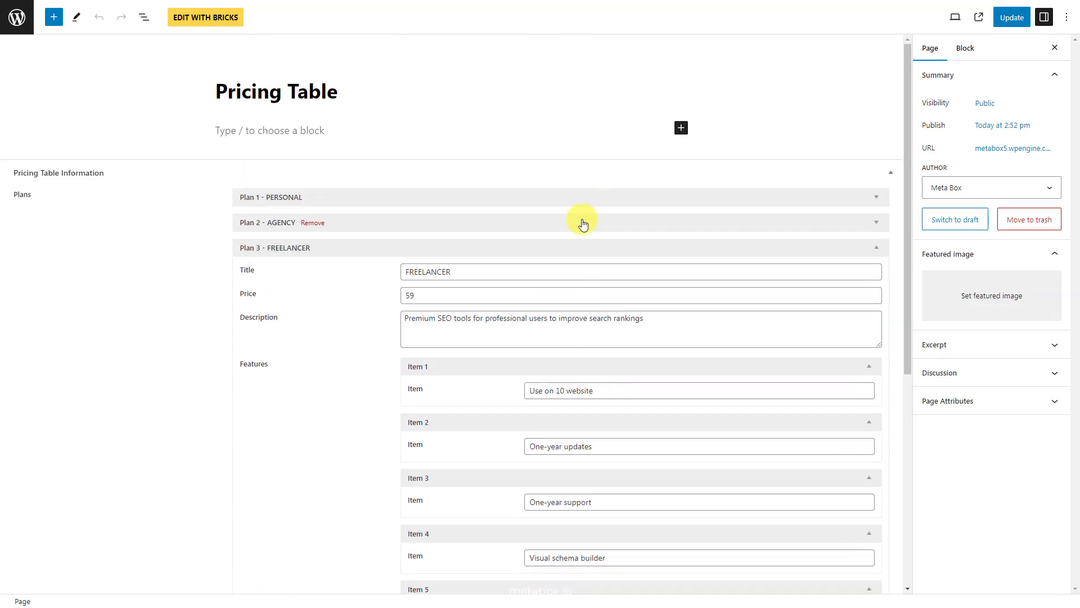
left_click(571, 249)
left_click(1013, 17)
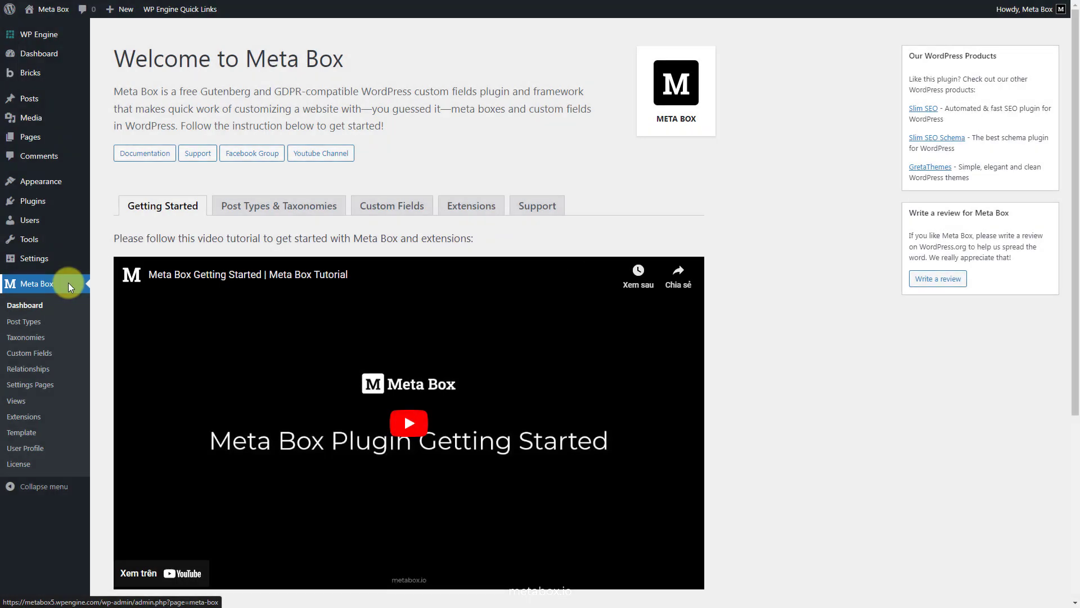
Open the Pricing Table page from the list of pages and edit it with Bricks.
left_click(107, 137)
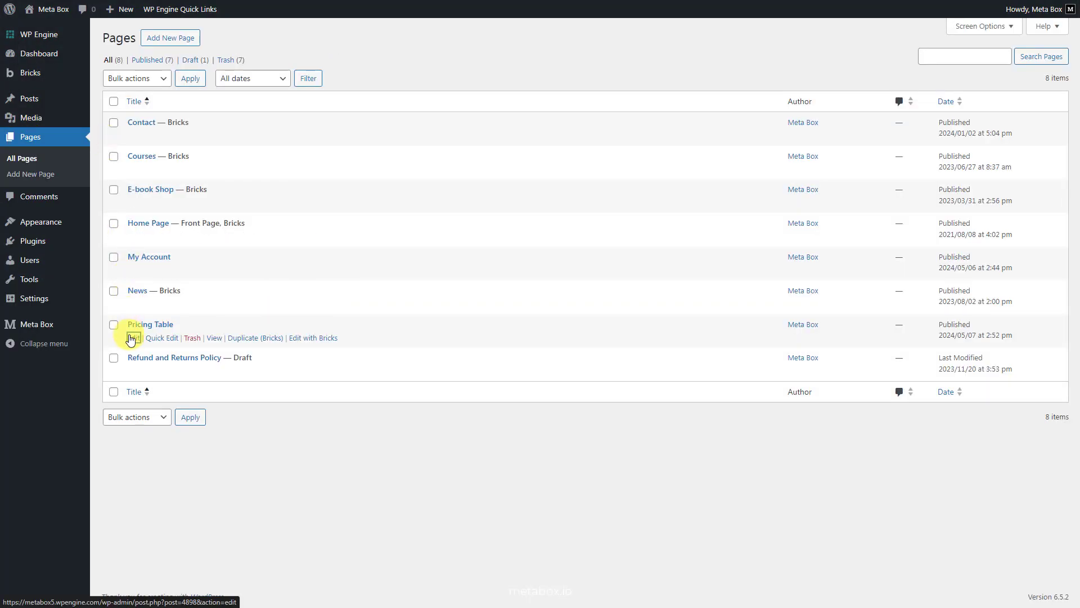
left_click(131, 340)
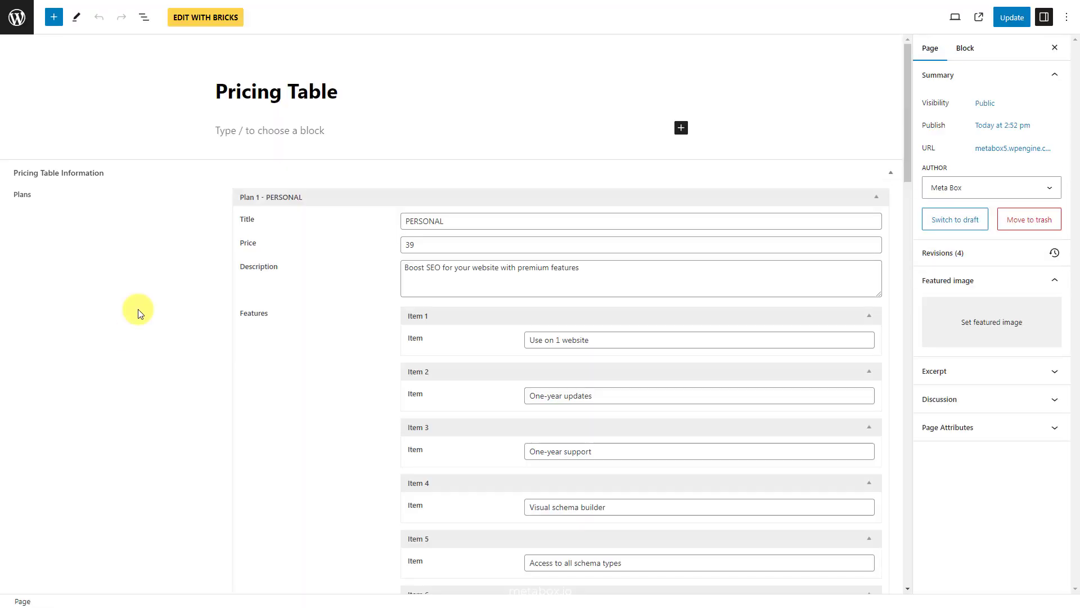
left_click(208, 17)
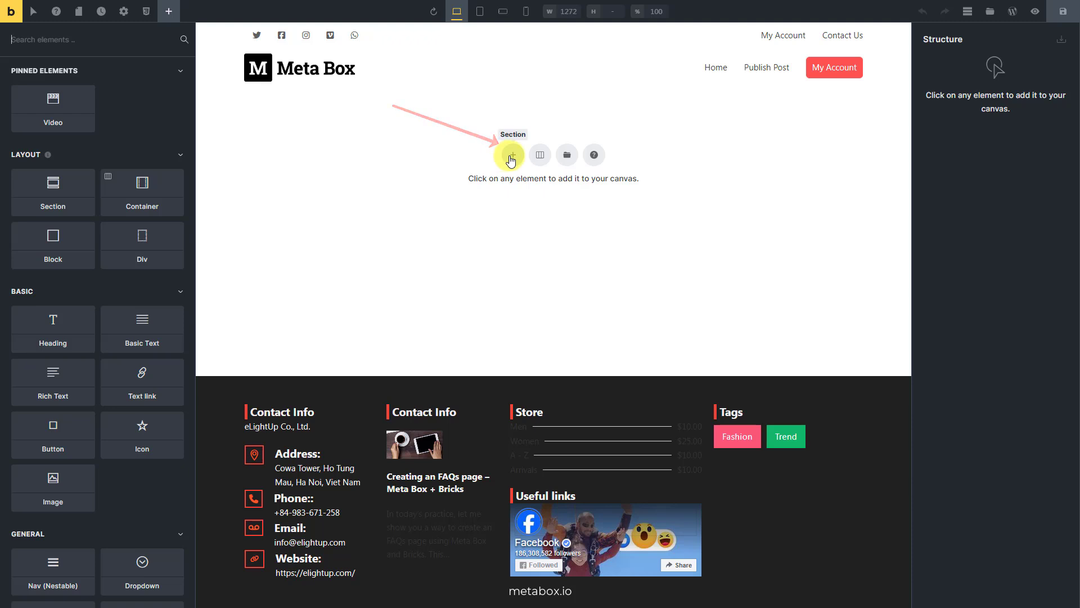
Add a new section to the empty page and insert a Div inside its container.
left_click(511, 160)
left_click(991, 95)
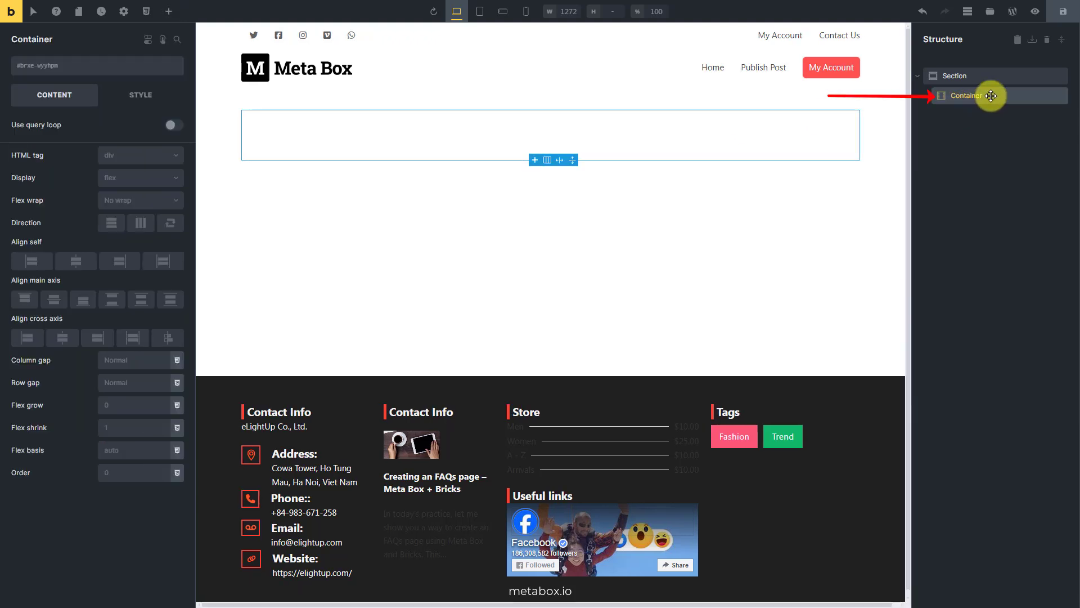
left_click(170, 12)
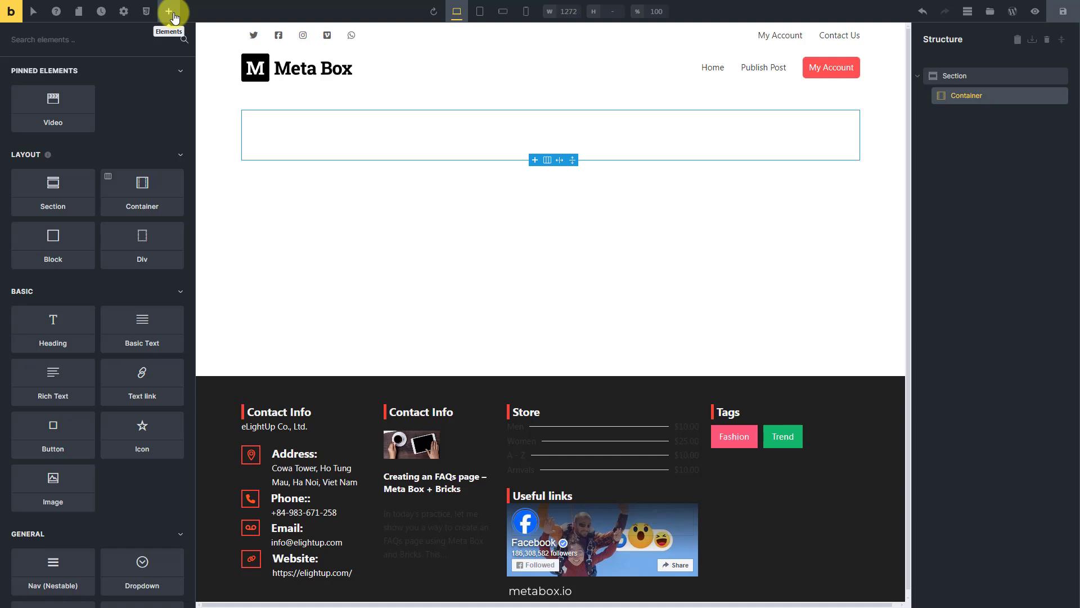
type("div")
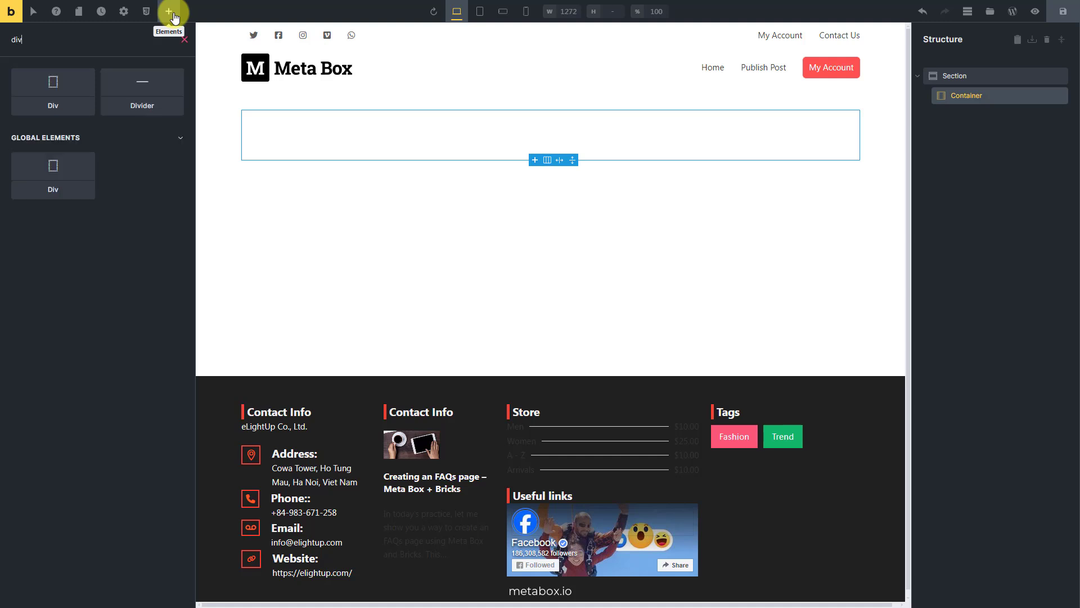
left_click(72, 97)
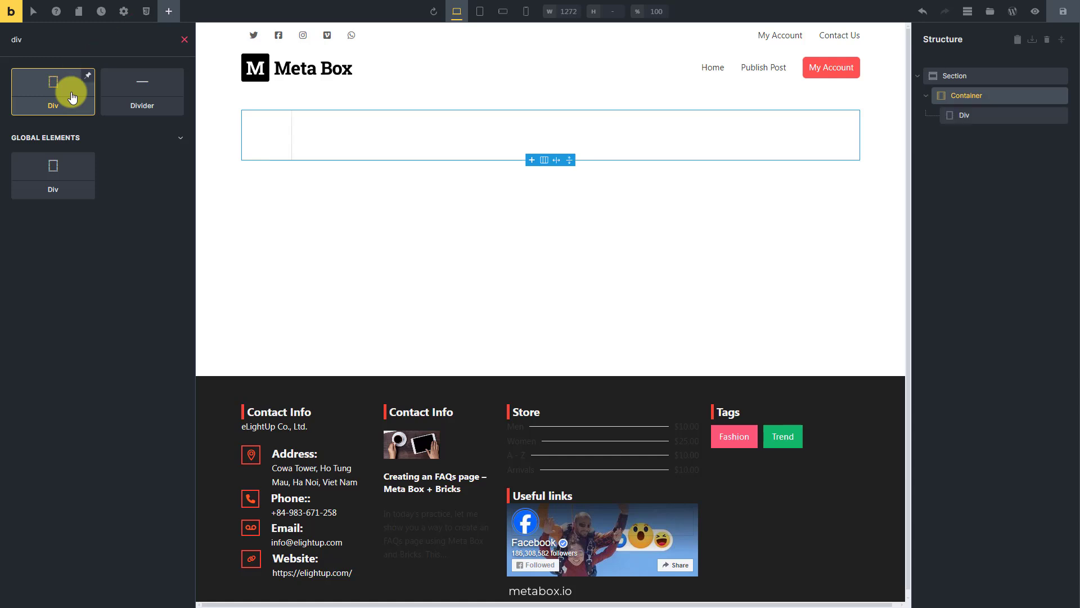
Enable the query loop on the Div and set its query type to MB Group: Plans.
left_click(1021, 115)
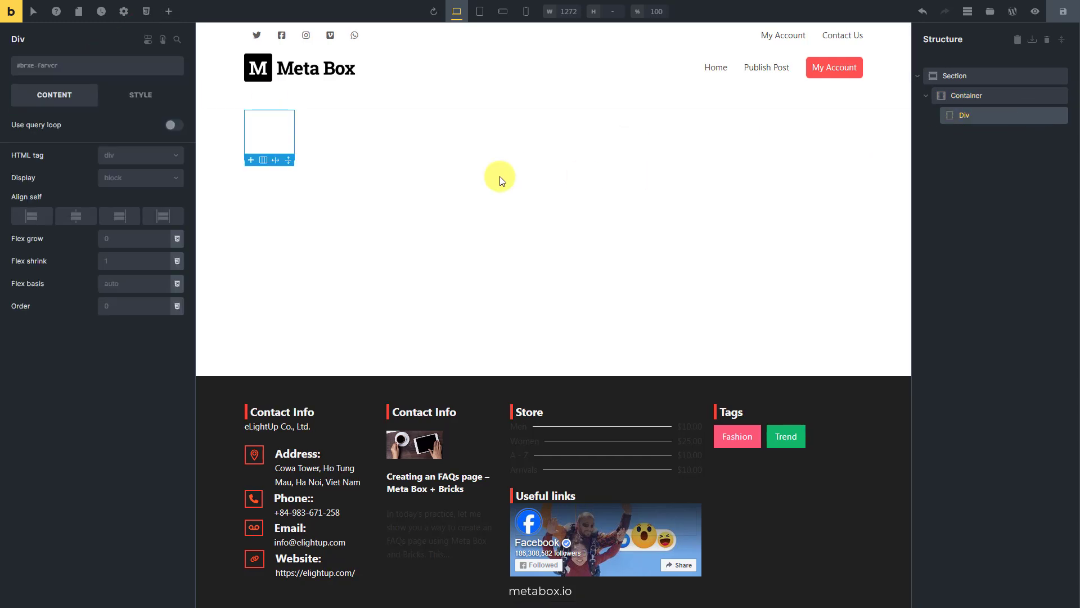
left_click(173, 125)
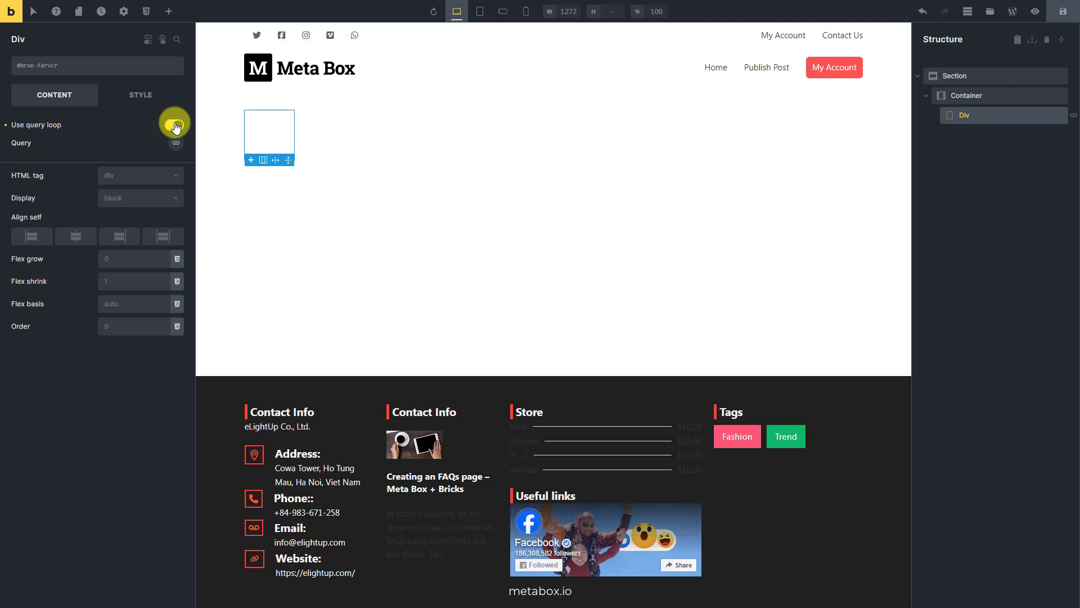
left_click(176, 143)
left_click(156, 179)
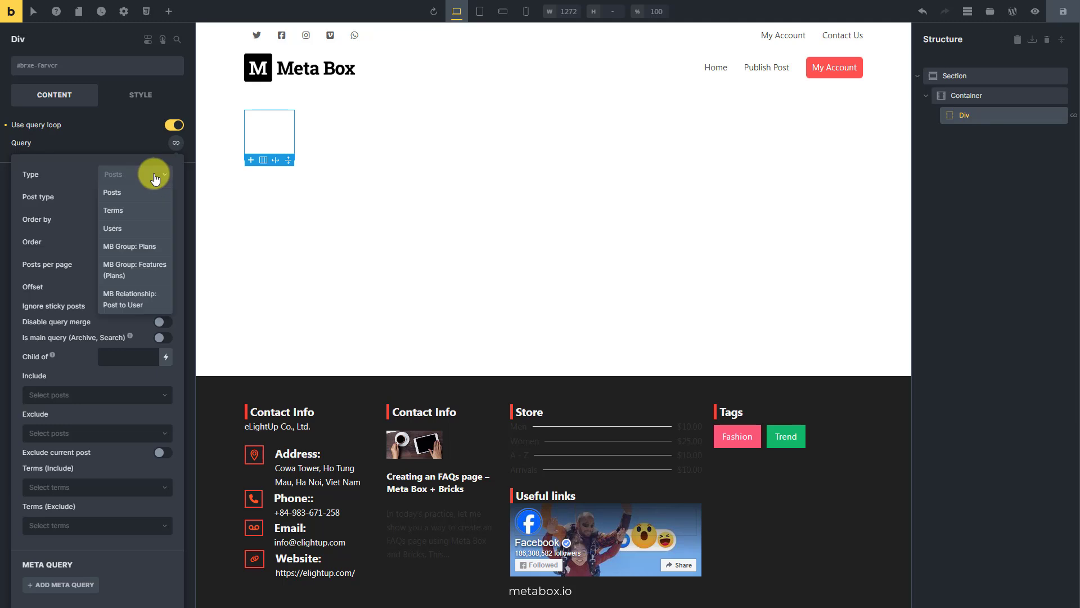
left_click(161, 248)
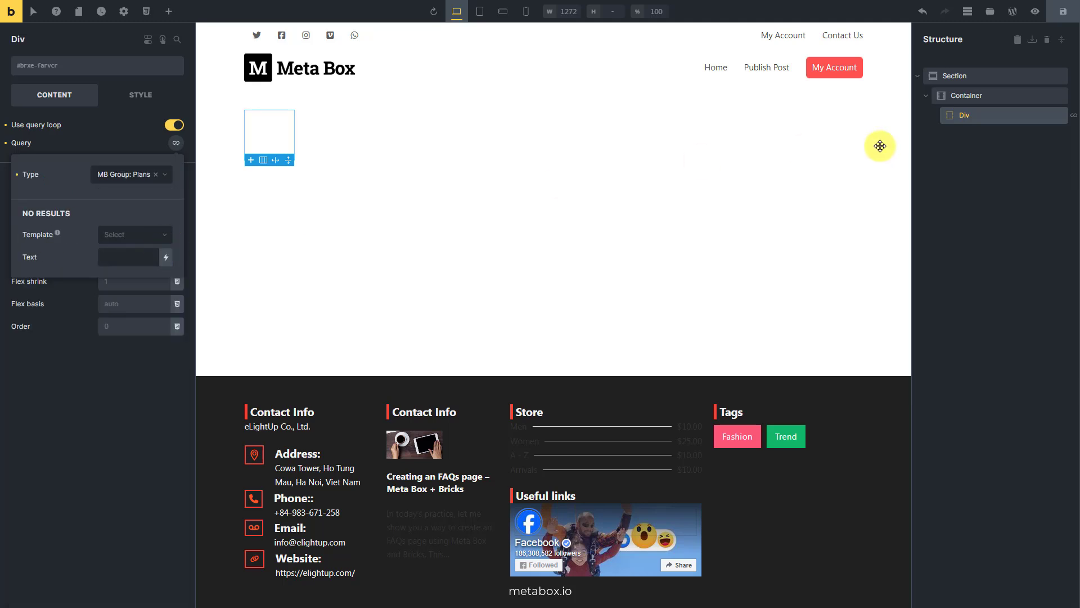
Insert a Heading element inside the query loop Div.
left_click(1024, 115)
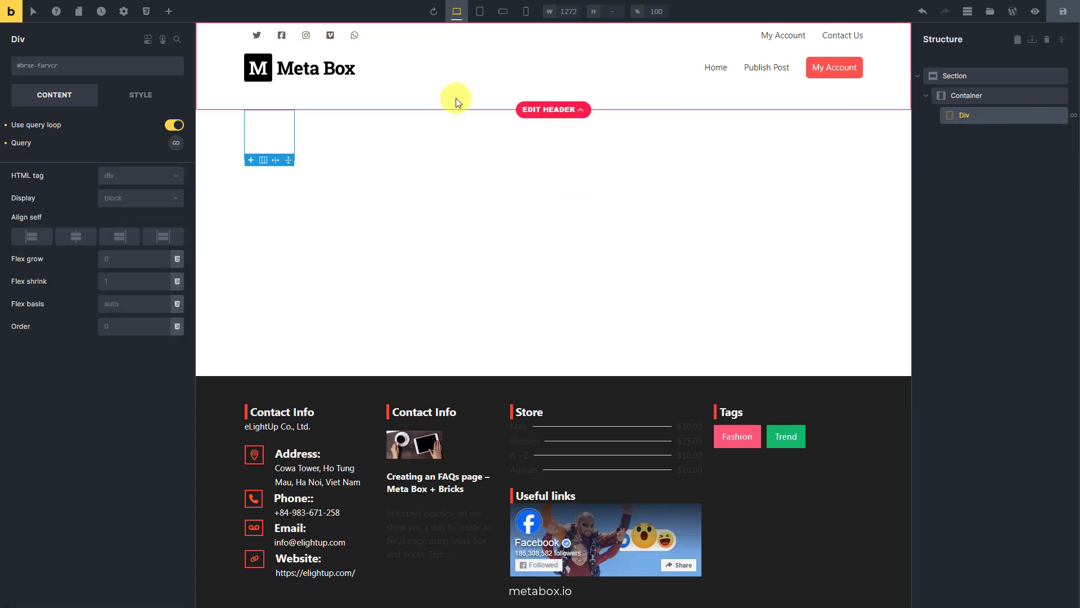
left_click(169, 12)
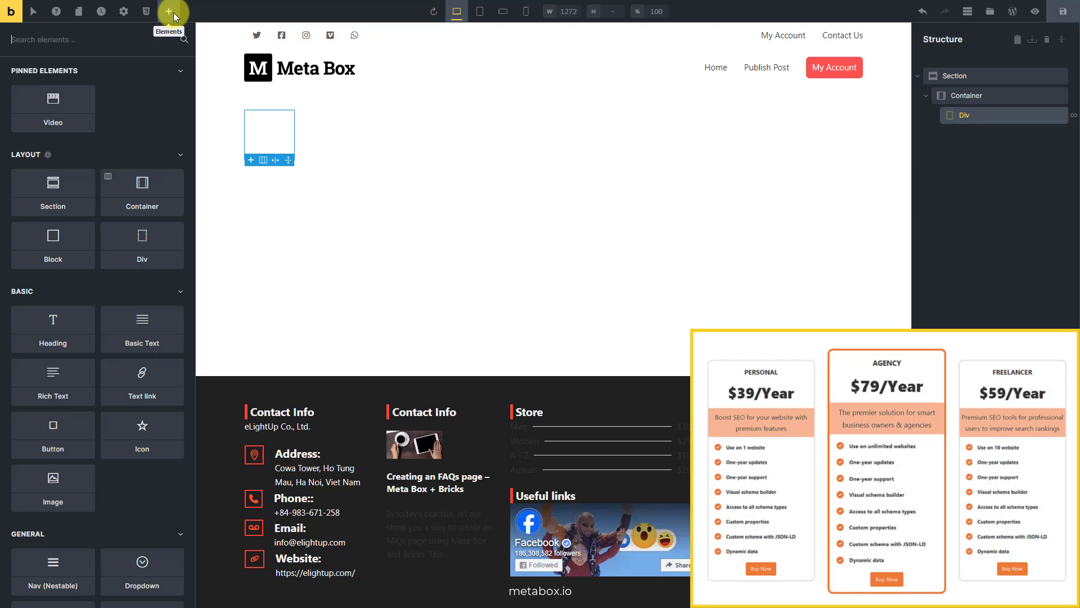
type("hea")
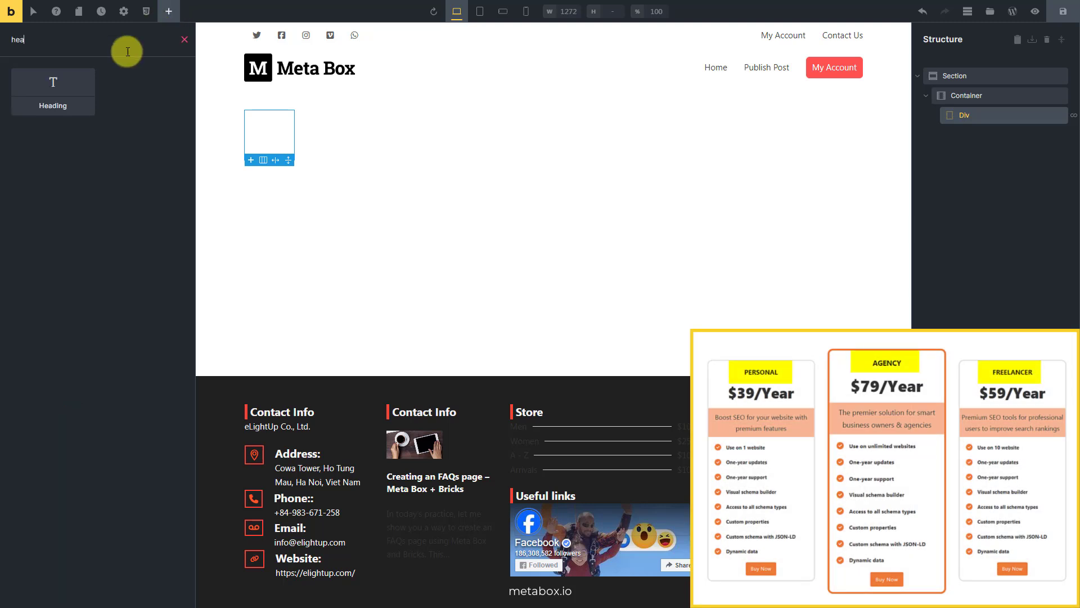
left_click(78, 91)
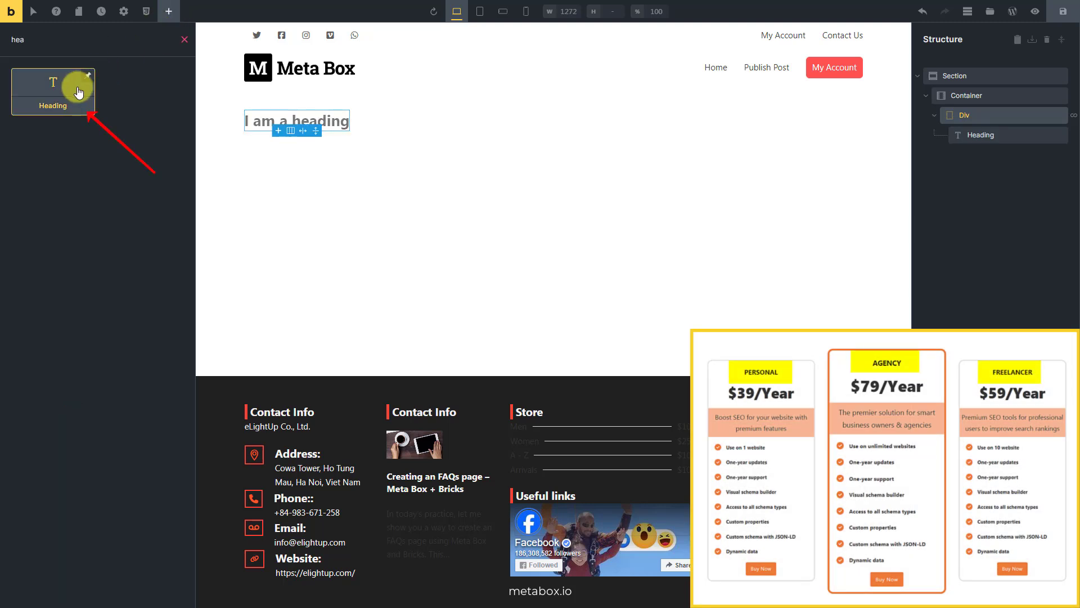
Replace the heading's placeholder text with the dynamic Title (Plans) field from Meta Box (Pages).
left_click(295, 120)
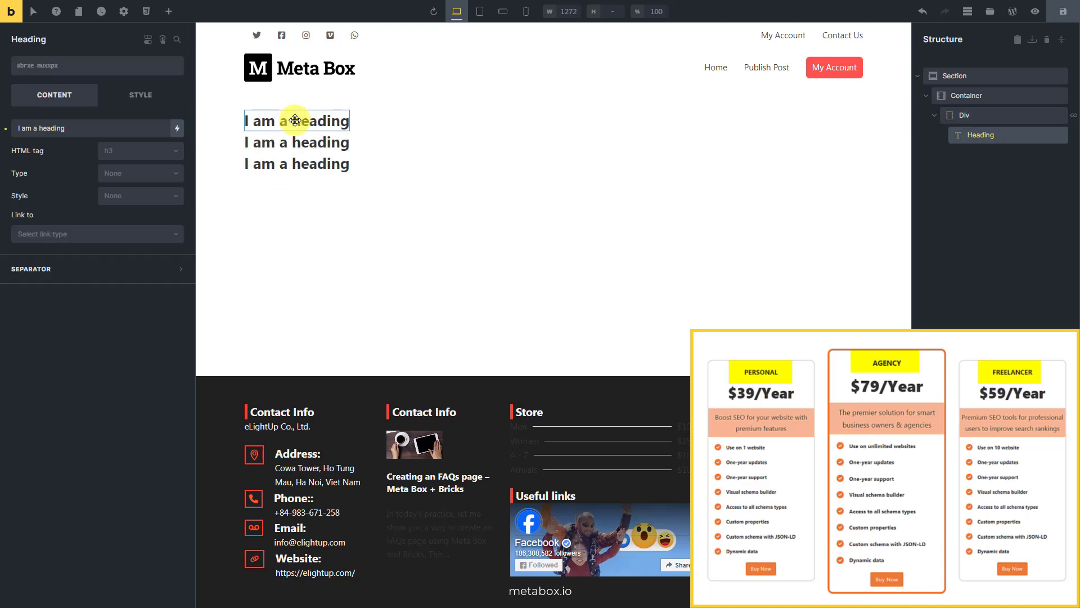
left_click(149, 127)
key("ctrl+a")
key("BackSpace")
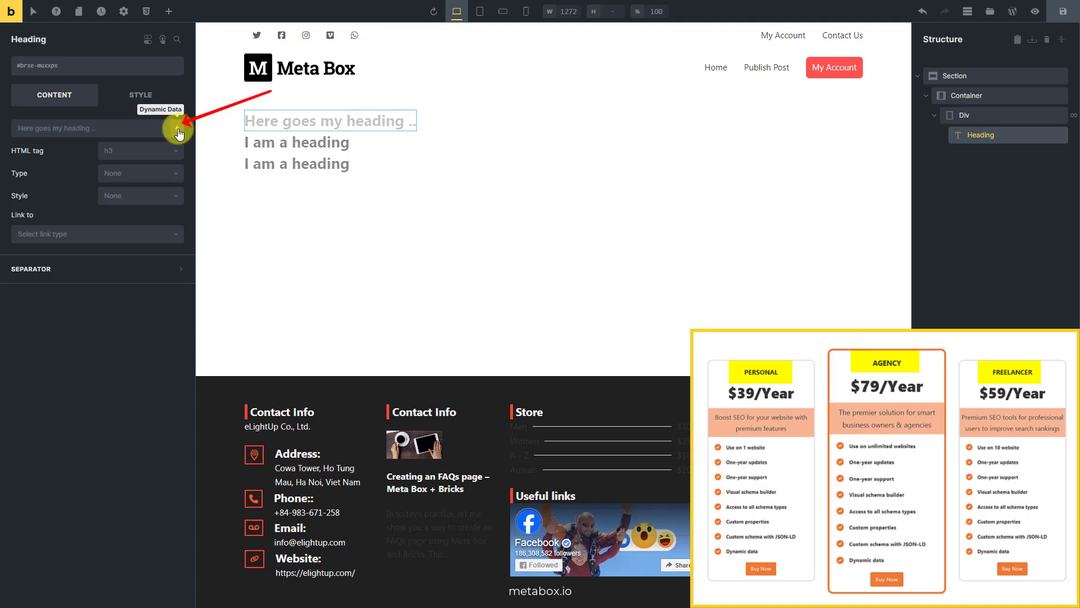
left_click(177, 130)
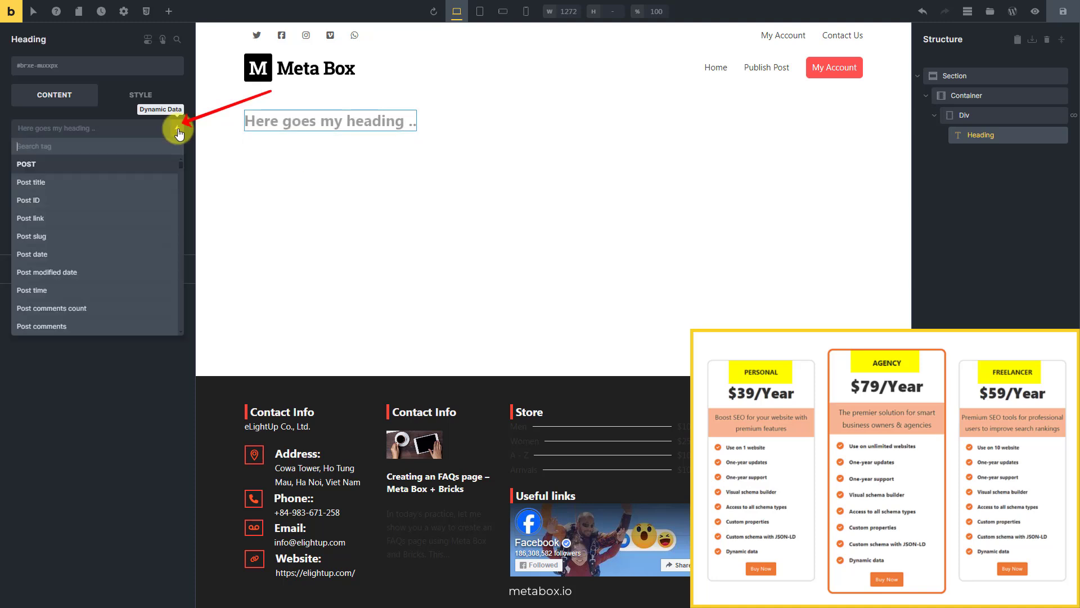
type("title")
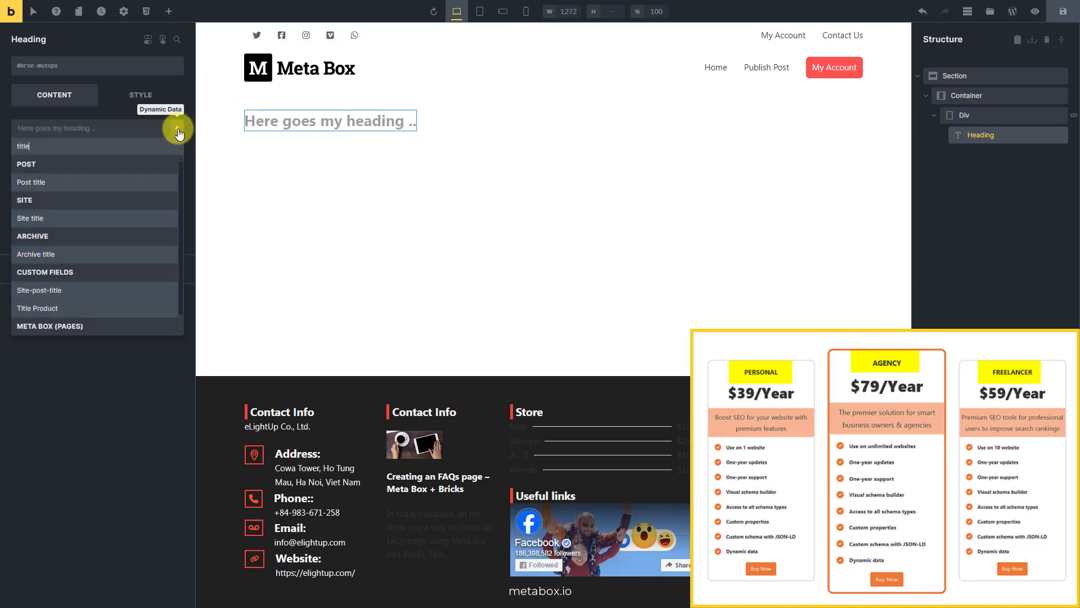
scroll(149, 197, "down", 1)
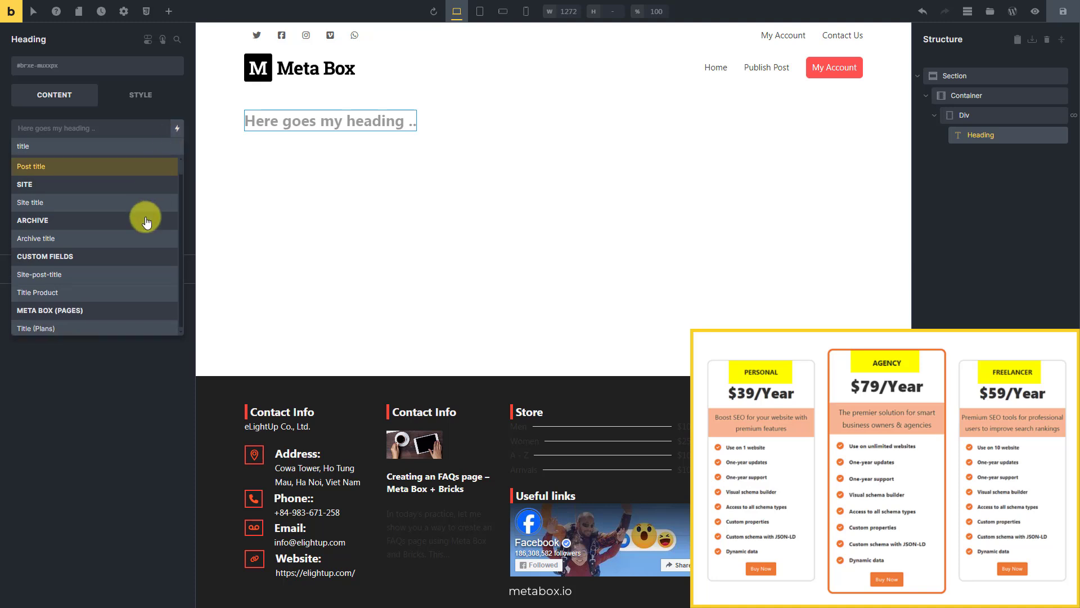
left_click(97, 327)
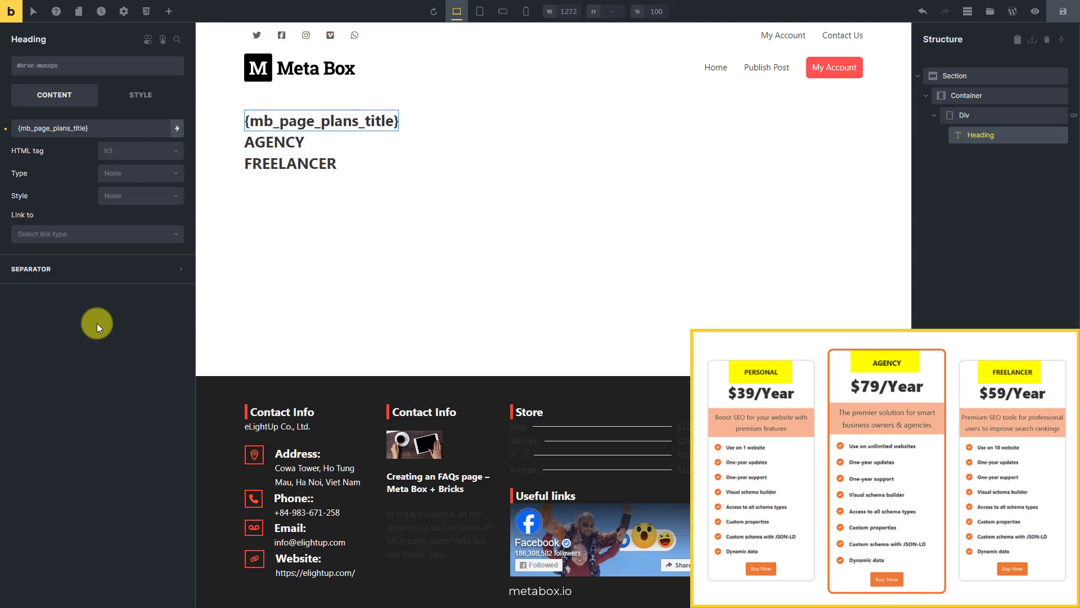
Add a Basic Text element below the plan title heading in the Div.
left_click(169, 11)
type("text")
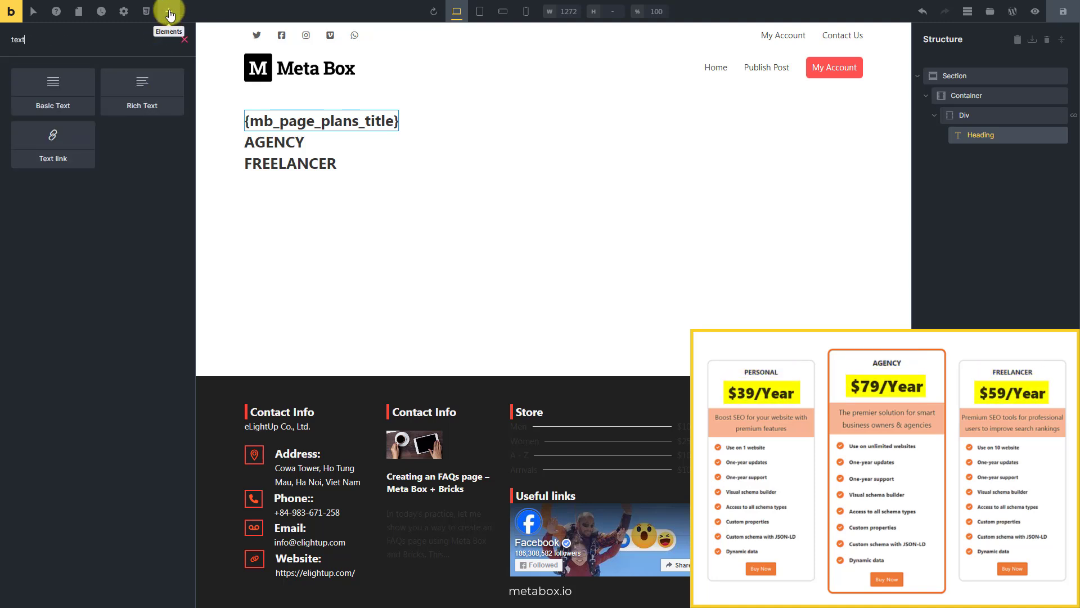
left_click(78, 99)
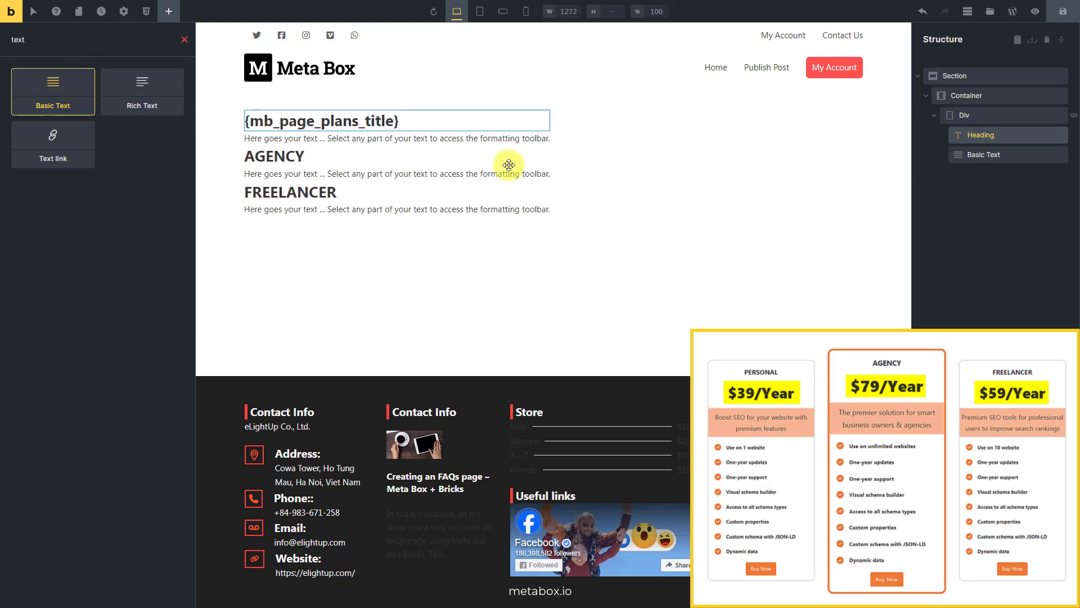
Replace the Basic Text placeholder below the heading with the dynamic Price (Plans) field from Meta Box (Pages).
left_click(1022, 156)
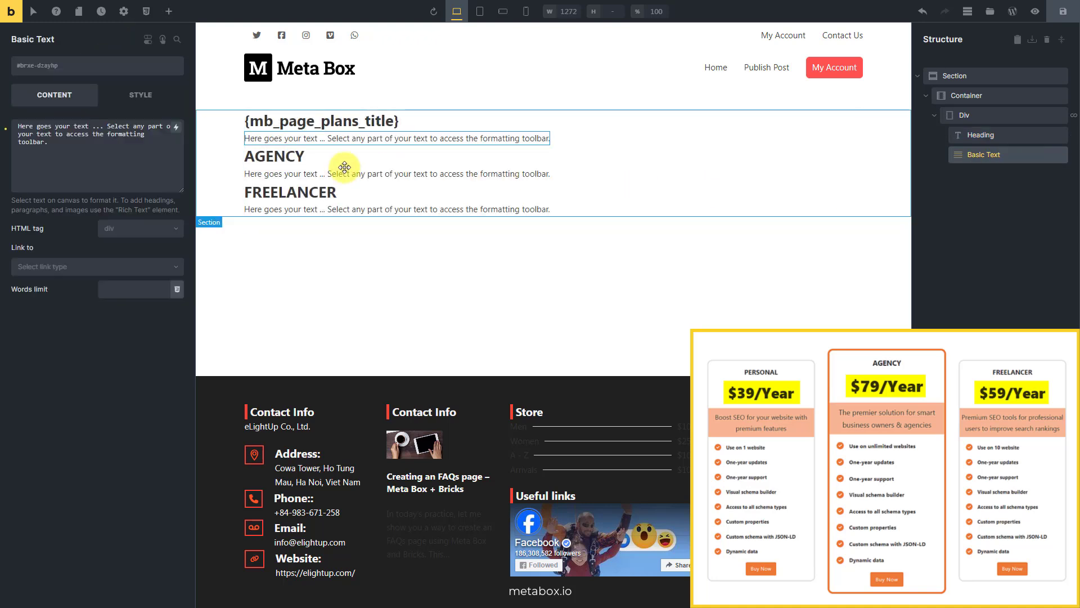
left_click(163, 162)
key("ctrl+a")
key("BackSpace")
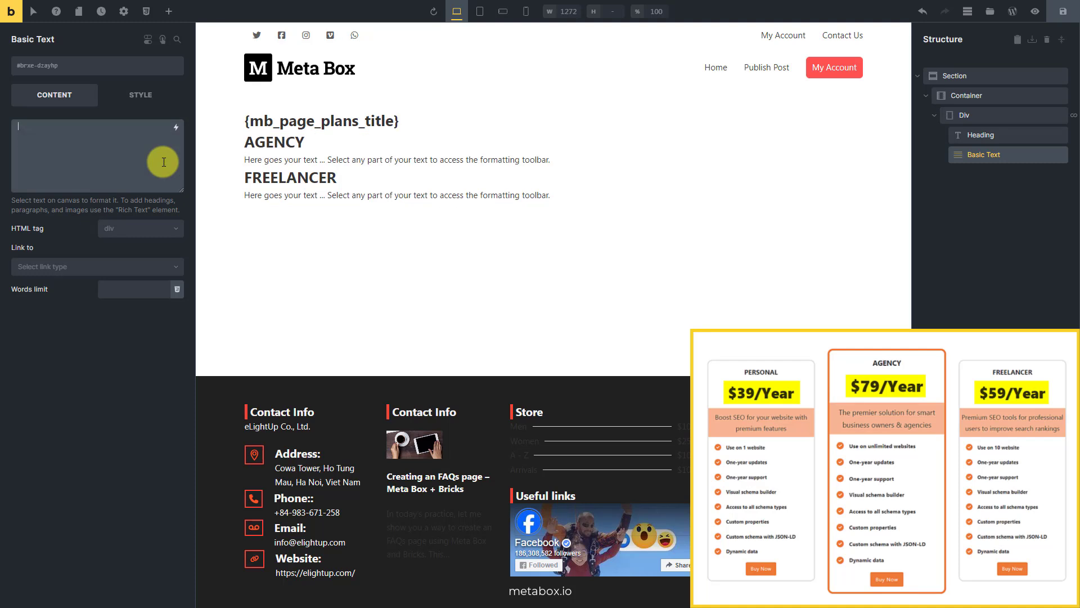
left_click(176, 128)
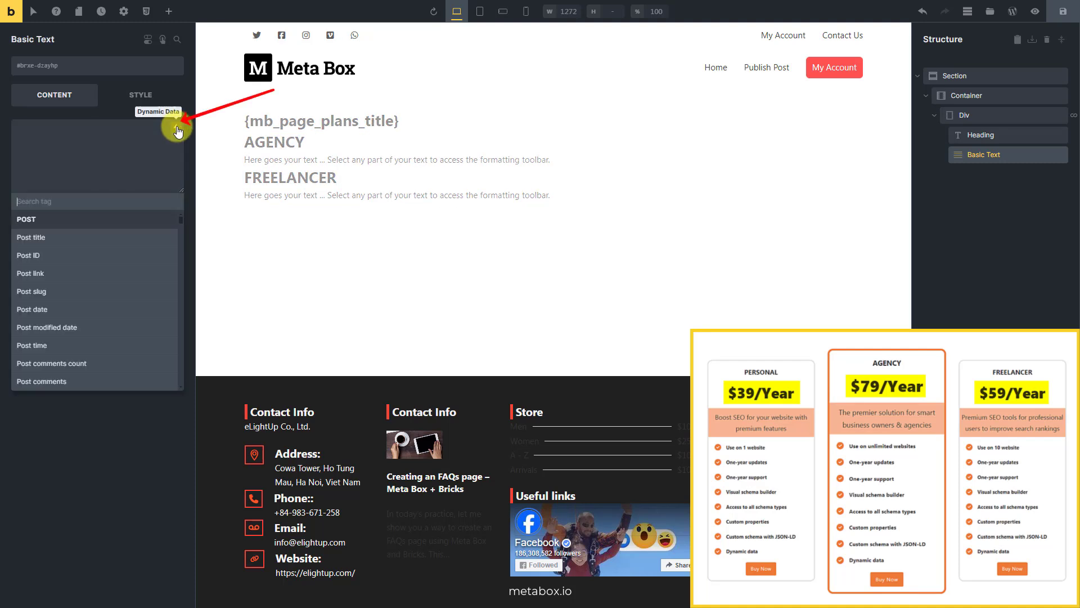
type("price")
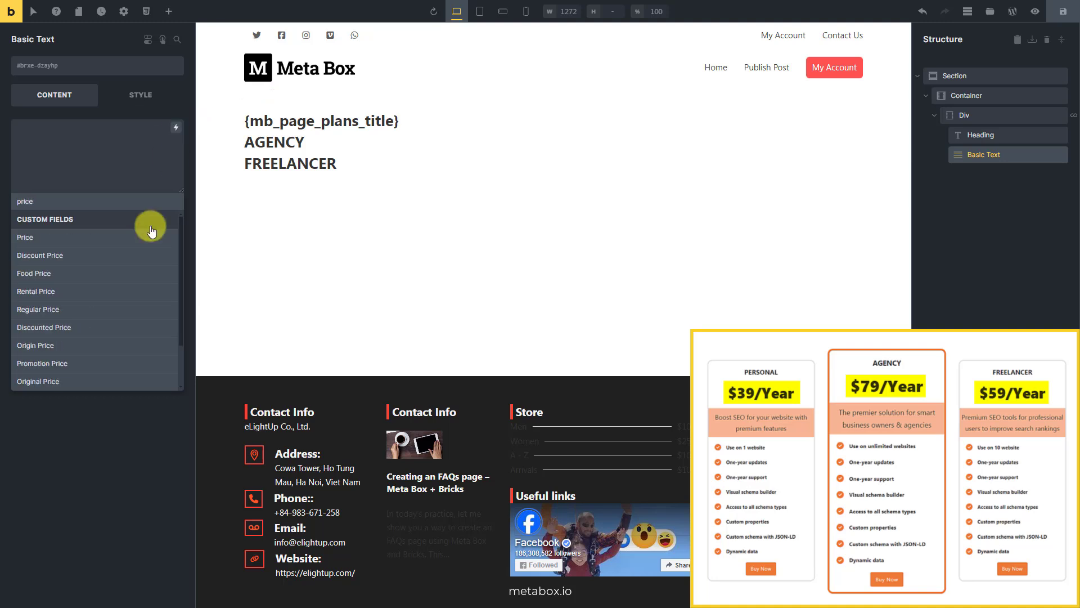
scroll(138, 286, "down", 1)
scroll(138, 286, "down", 1)
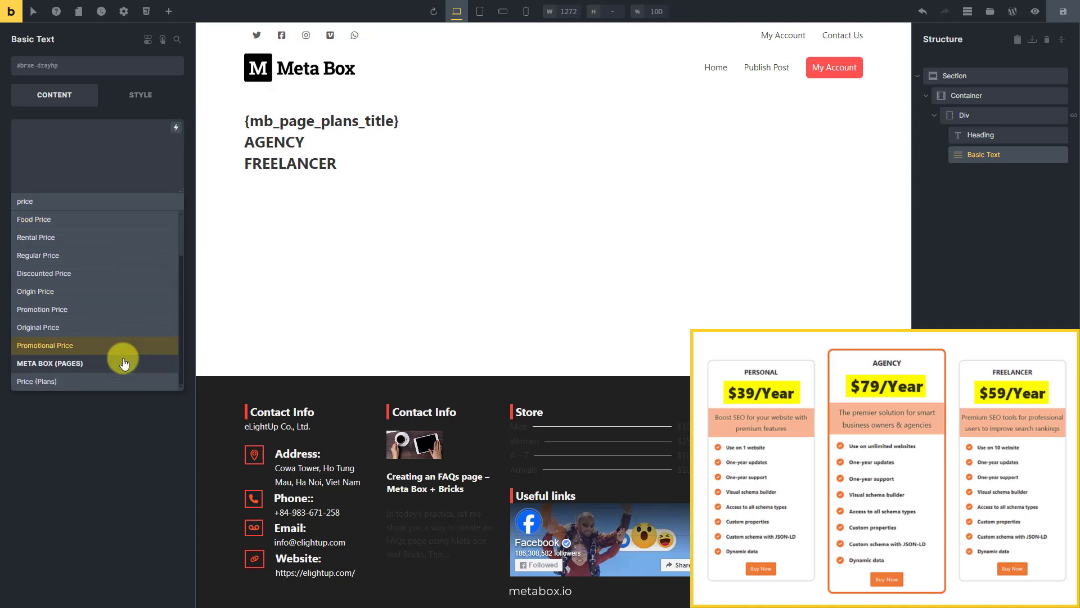
left_click(110, 383)
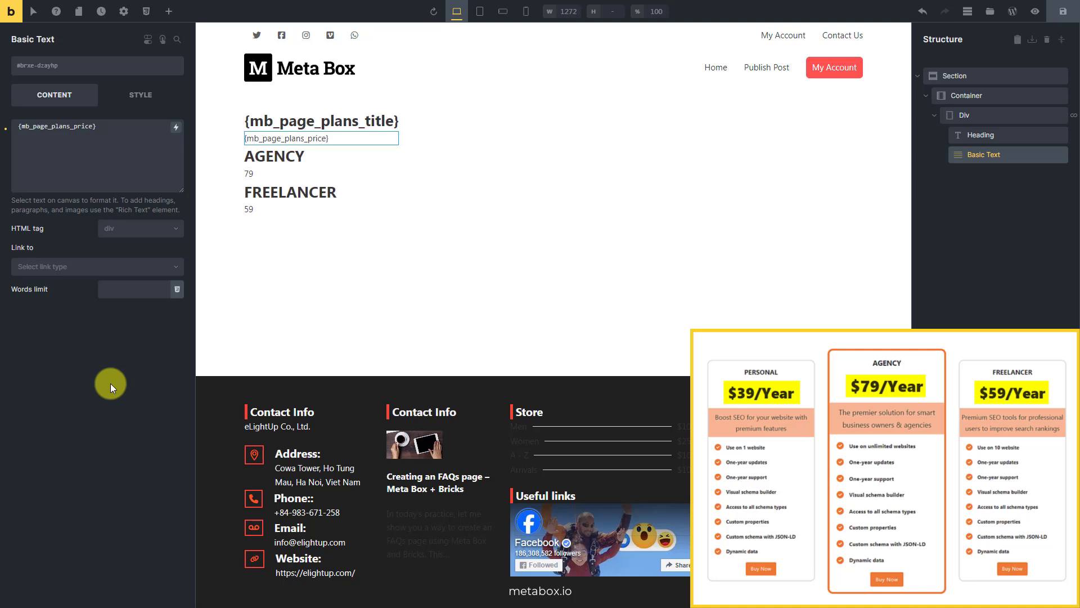
Add a second Basic Text element below the plan price text.
left_click(170, 11)
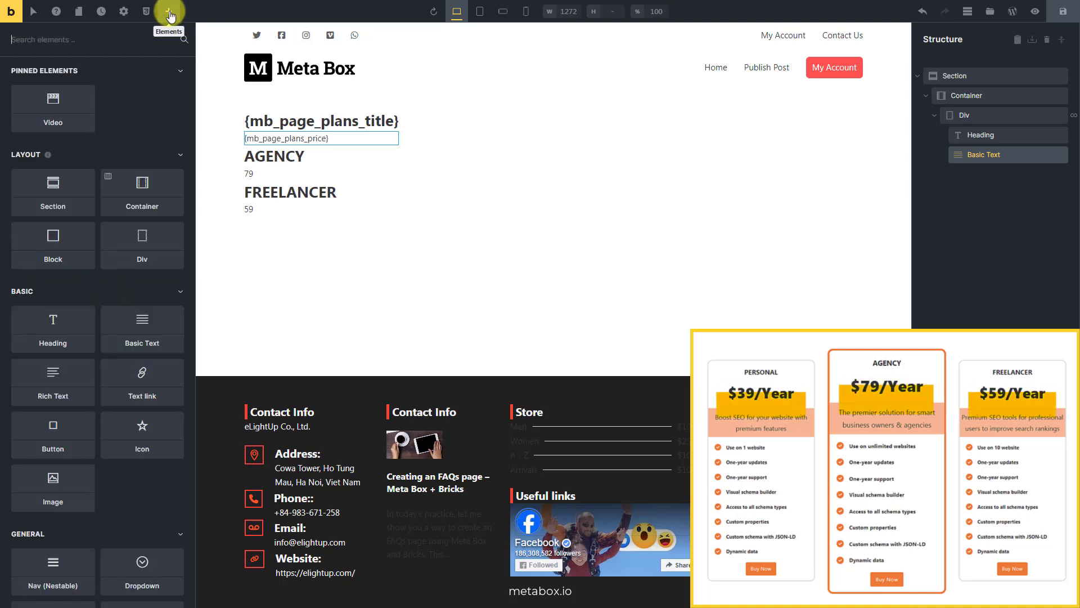
type("text")
left_click(80, 92)
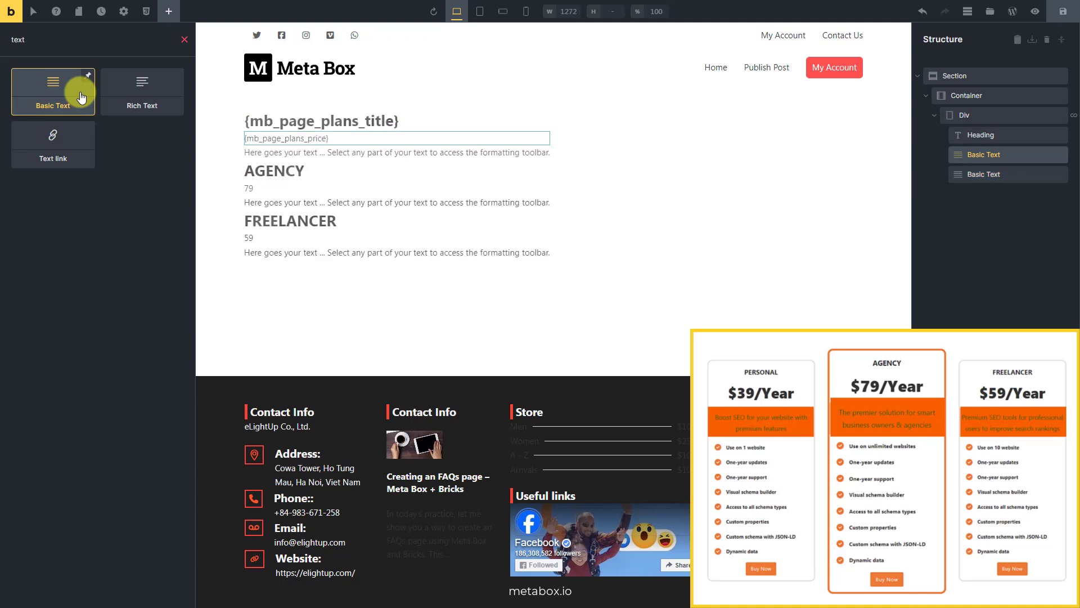
Replace the second Basic Text's placeholder with the dynamic Description (Plans) field from Meta Box (Pages).
left_click(1035, 177)
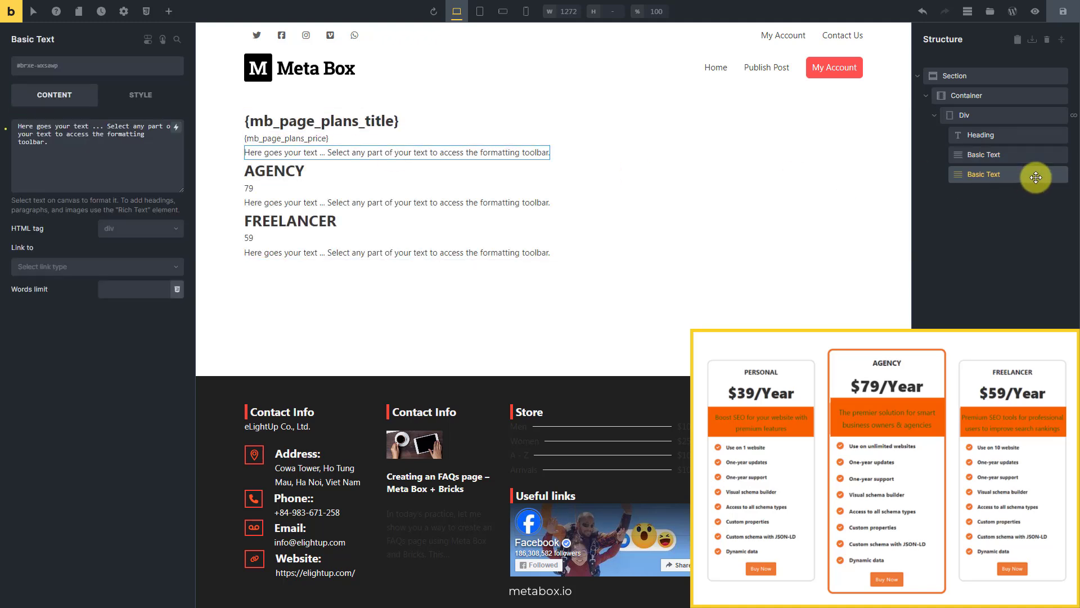
left_click(157, 161)
key("ctrl+a")
key("BackSpace")
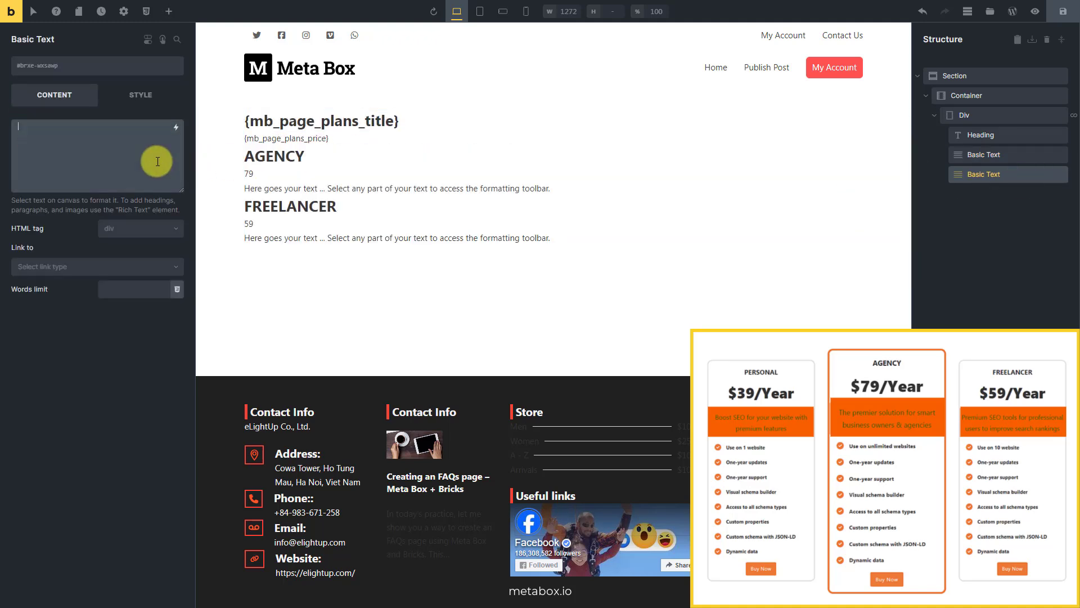
left_click(176, 127)
type("description")
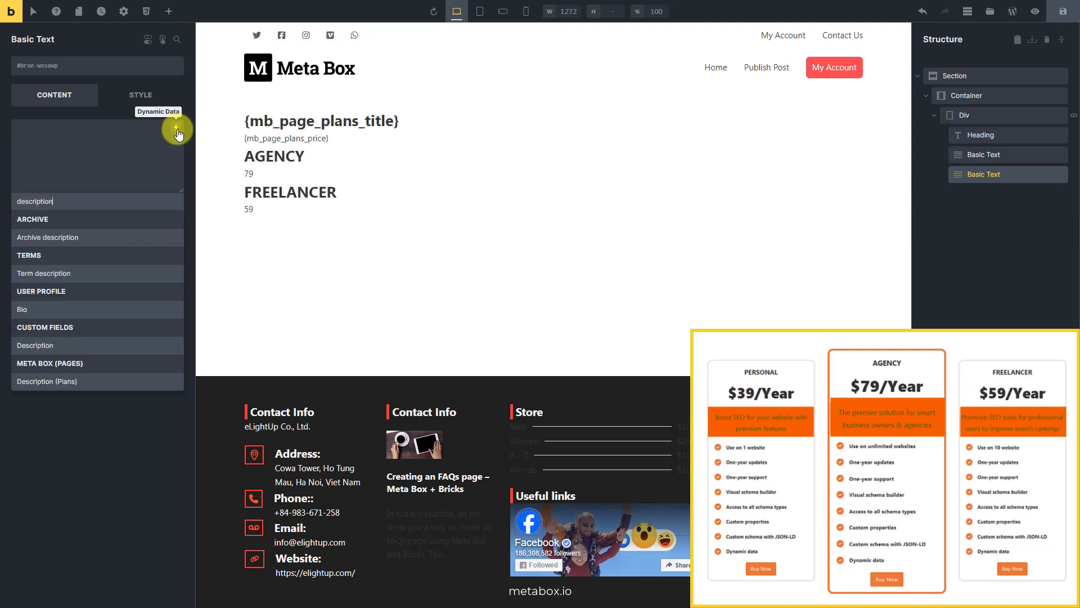
left_click(95, 382)
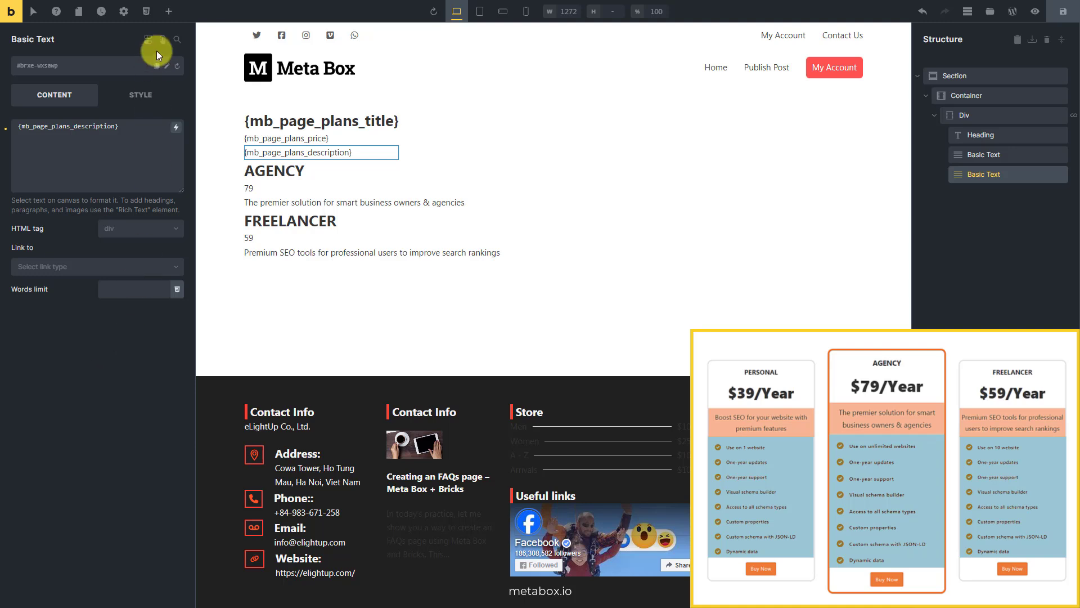
Add a nested Div below the plan description text and select it for editing.
left_click(169, 14)
type("div")
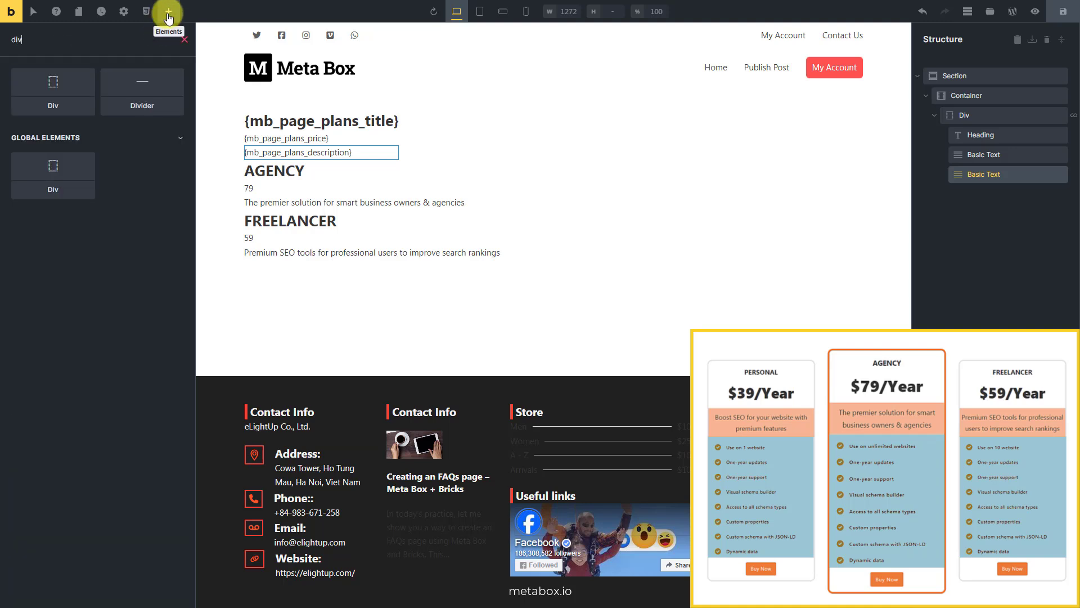
left_click(72, 90)
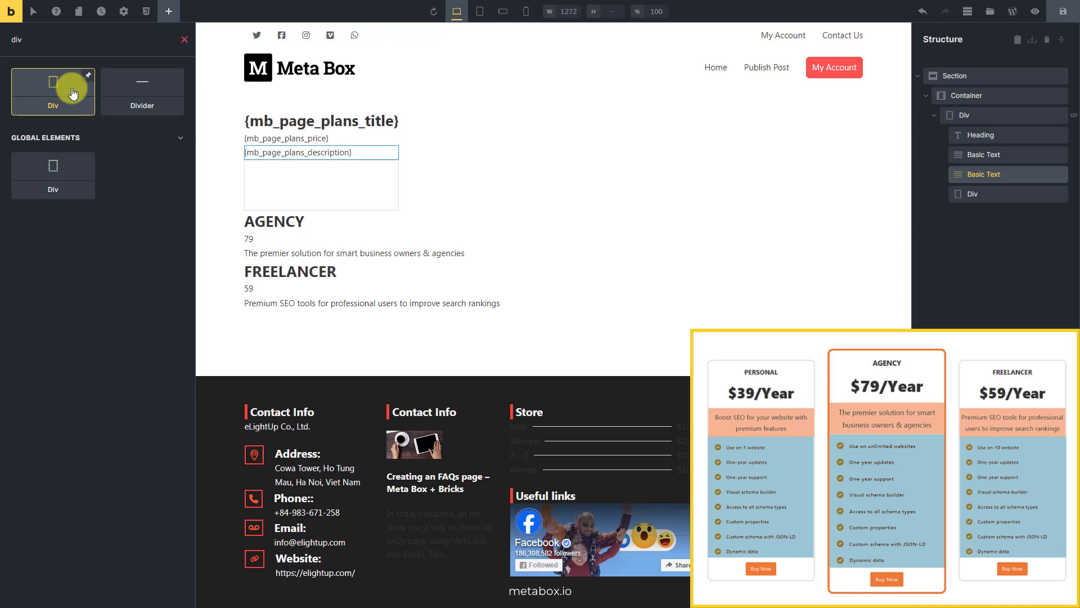
left_click(1023, 197)
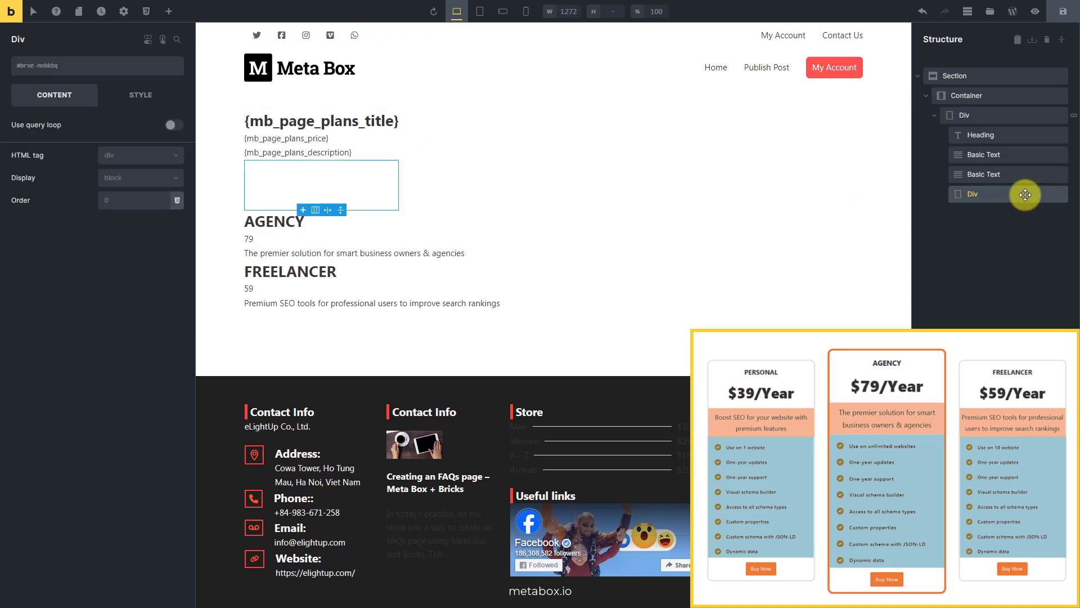
Enable the query loop on the nested Div and set its query type to MB Group: Features (Plans).
left_click(176, 126)
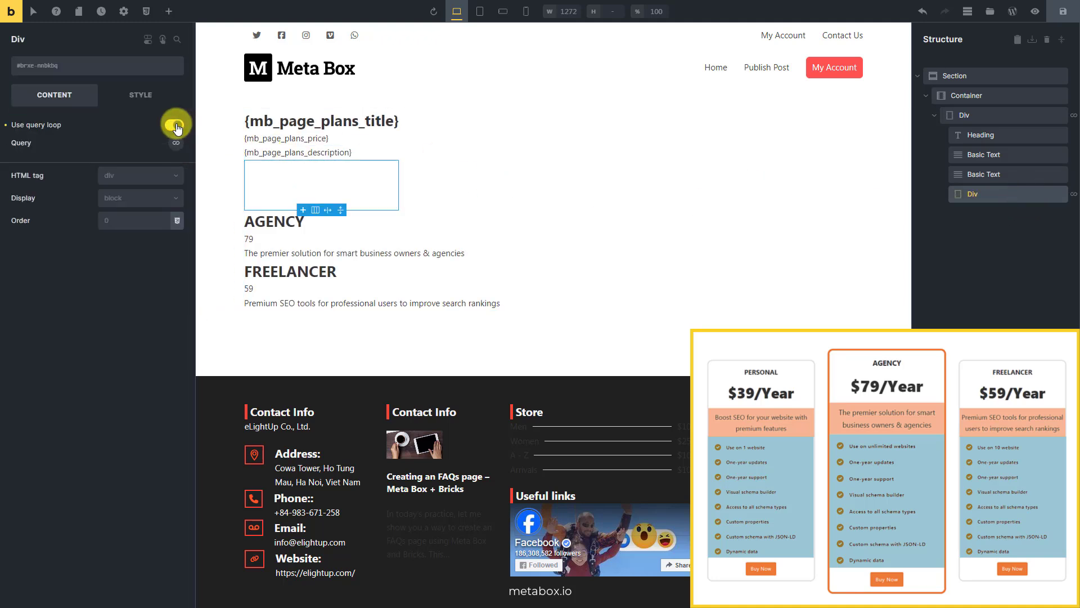
left_click(176, 143)
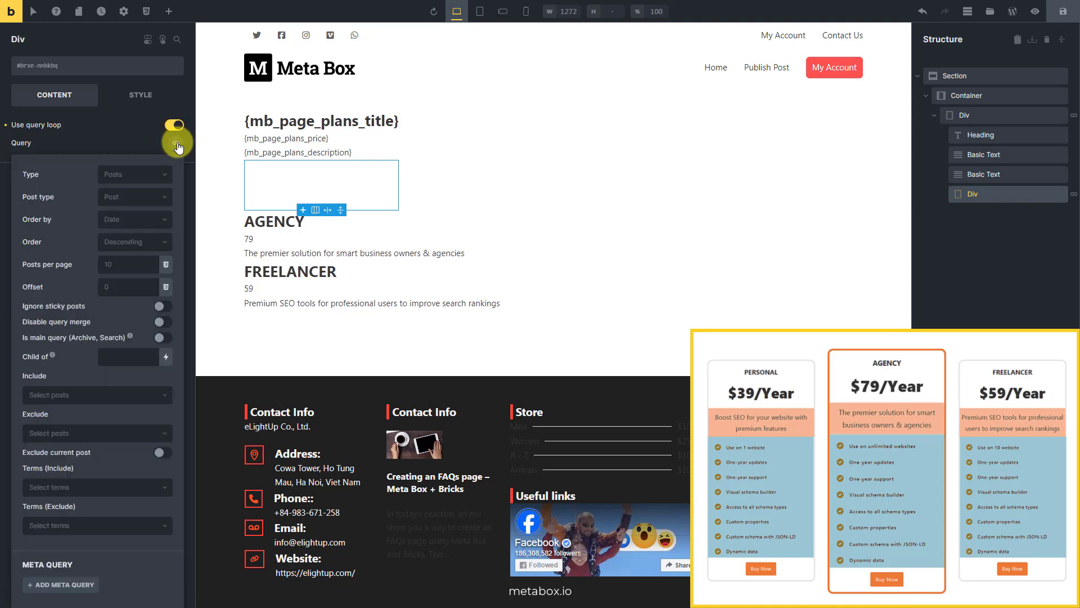
left_click(159, 179)
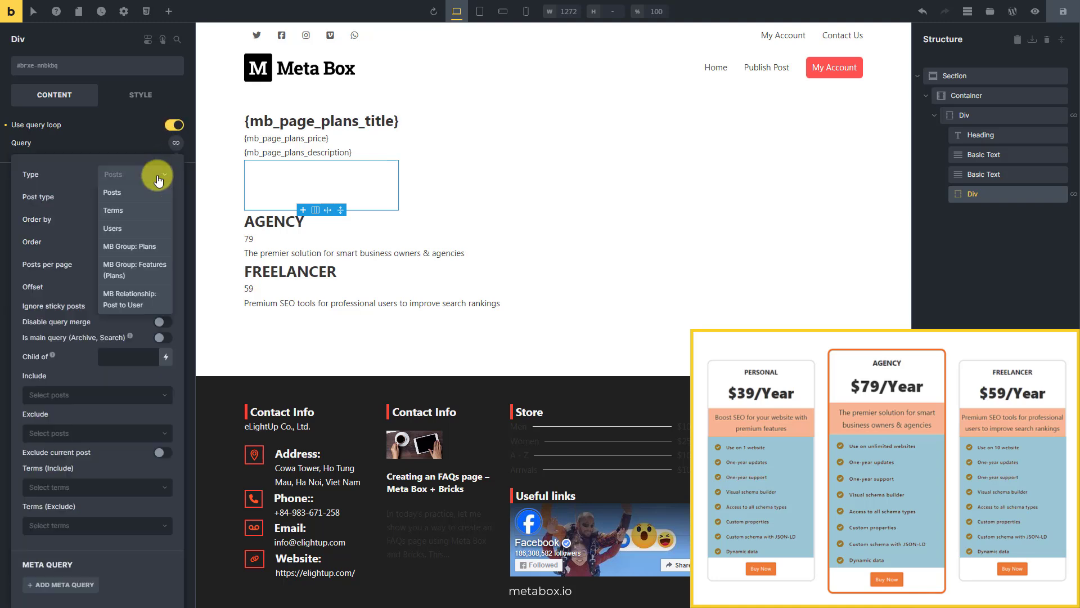
left_click(157, 276)
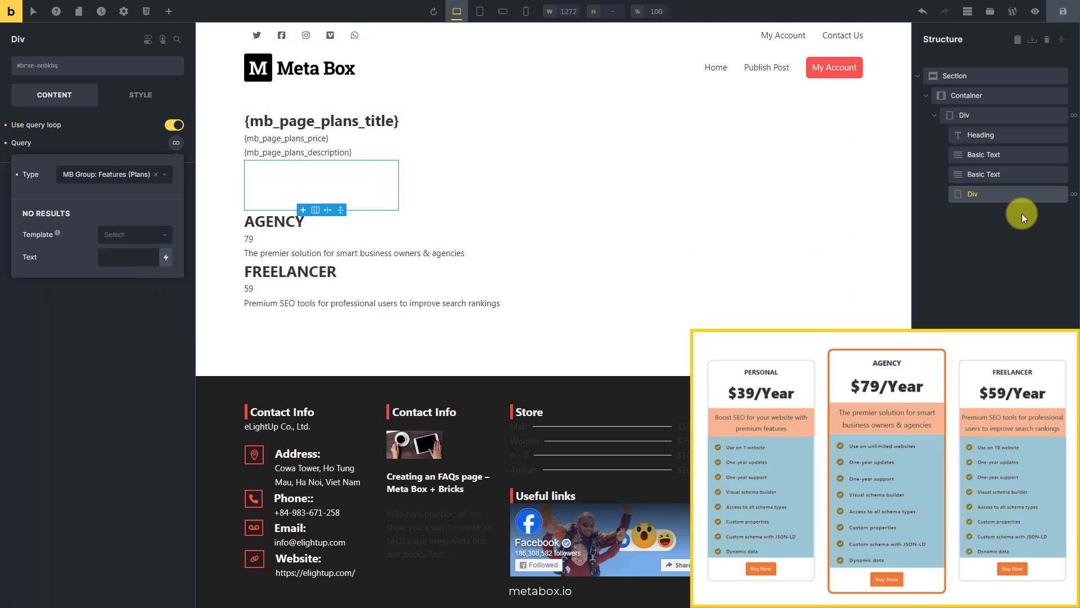
Add an Icon Box element inside the nested features Div.
left_click(1024, 196)
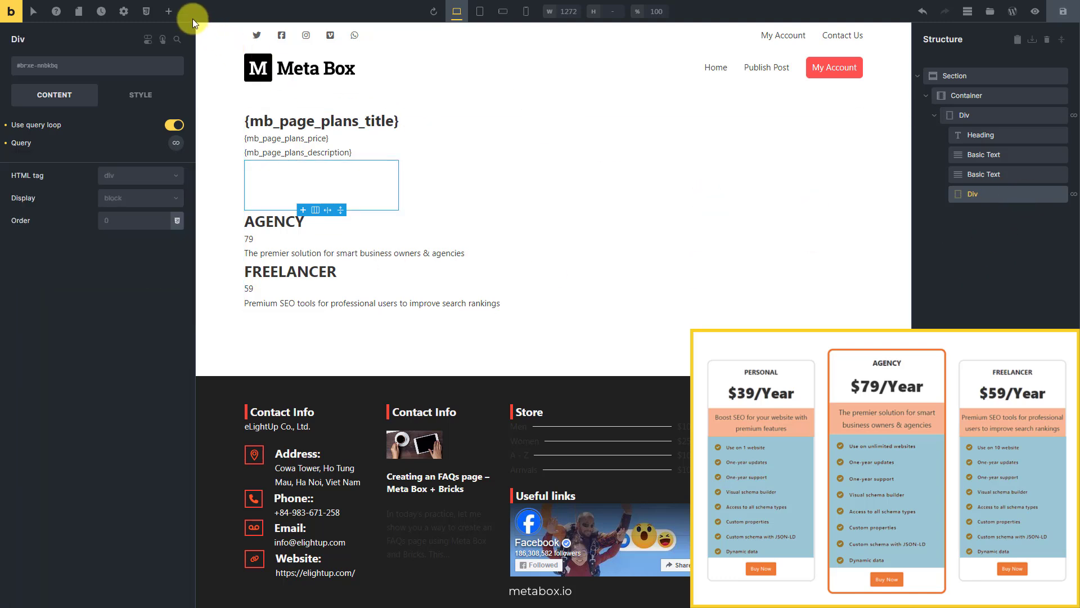
left_click(164, 13)
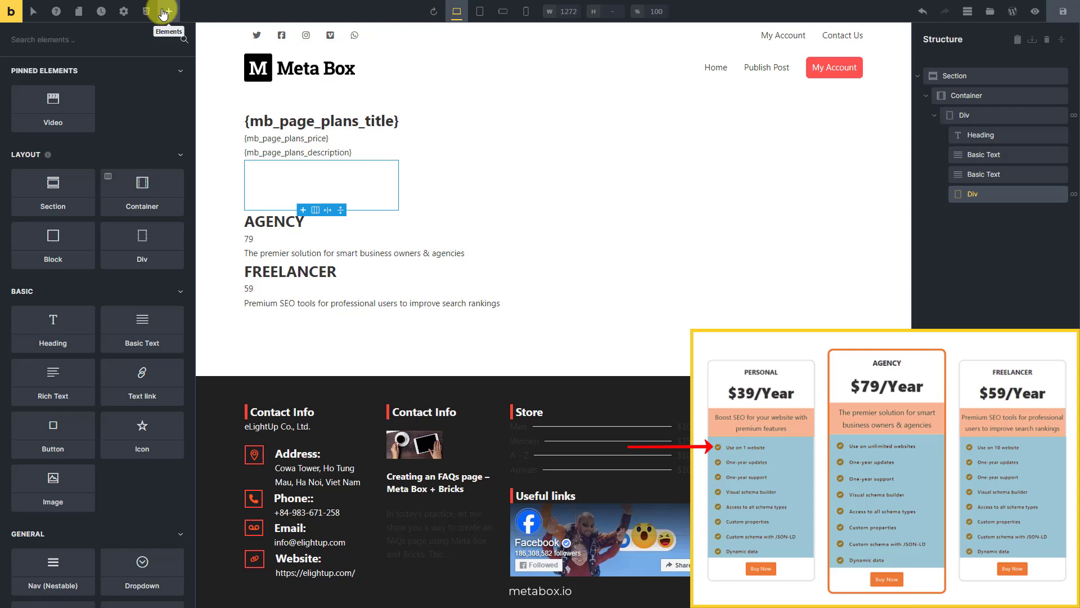
type("icon")
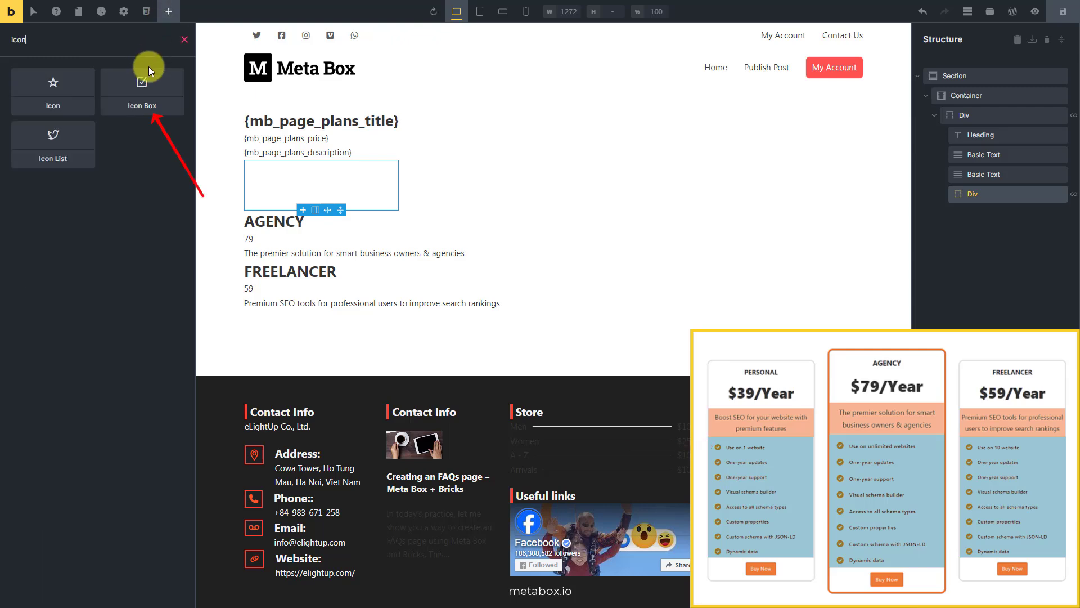
left_click(151, 89)
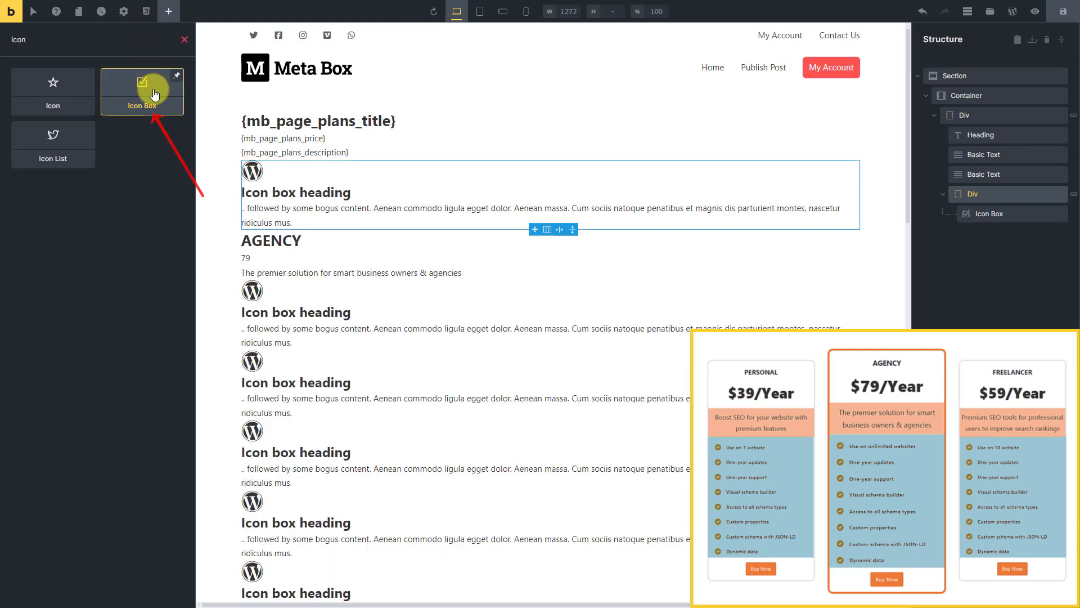
Change the Icon Box's icon to the circled check mark from the Fontawesome - Solid library.
left_click(1013, 213)
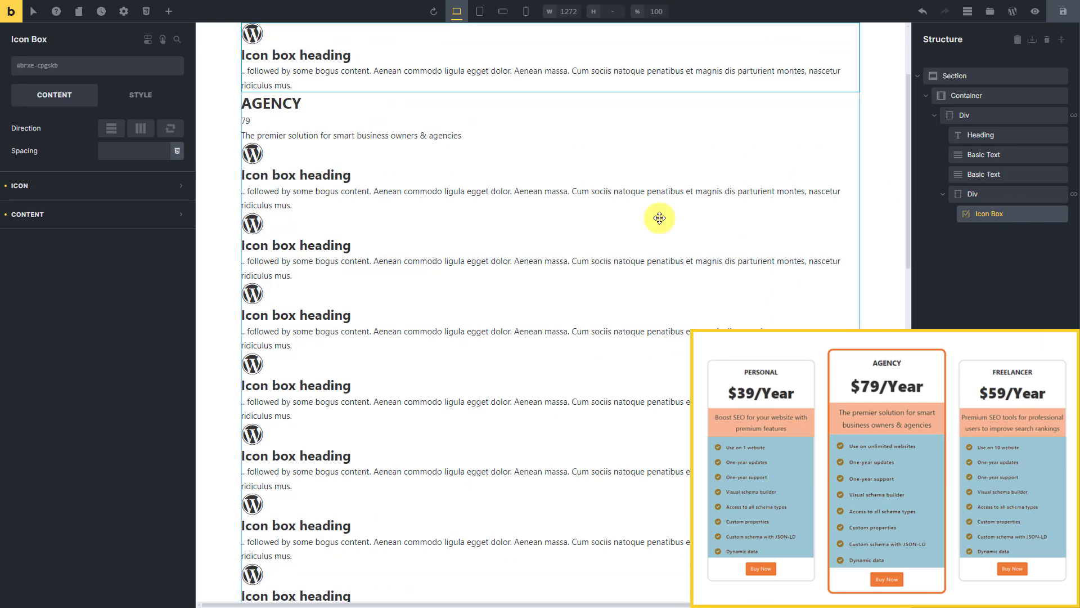
left_click(170, 189)
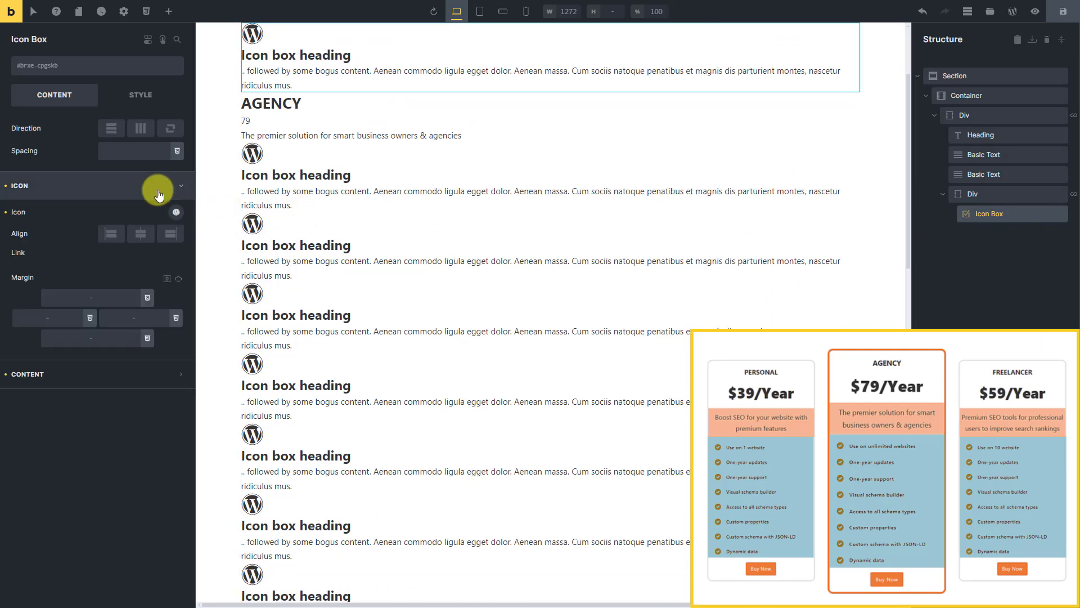
left_click(176, 213)
left_click(159, 243)
left_click(113, 279)
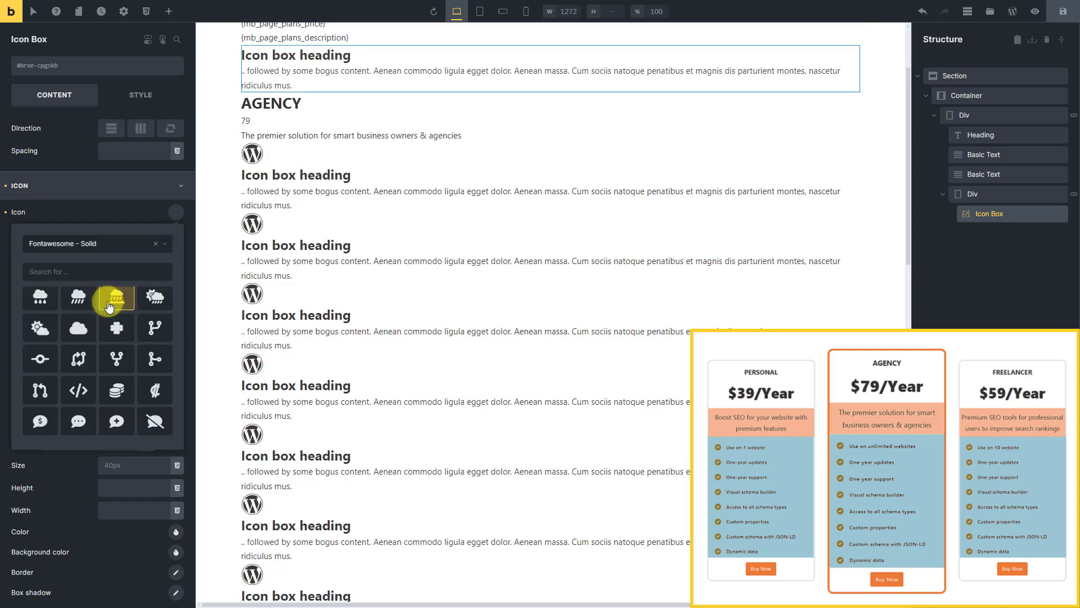
left_click(150, 271)
type("check")
left_click(155, 300)
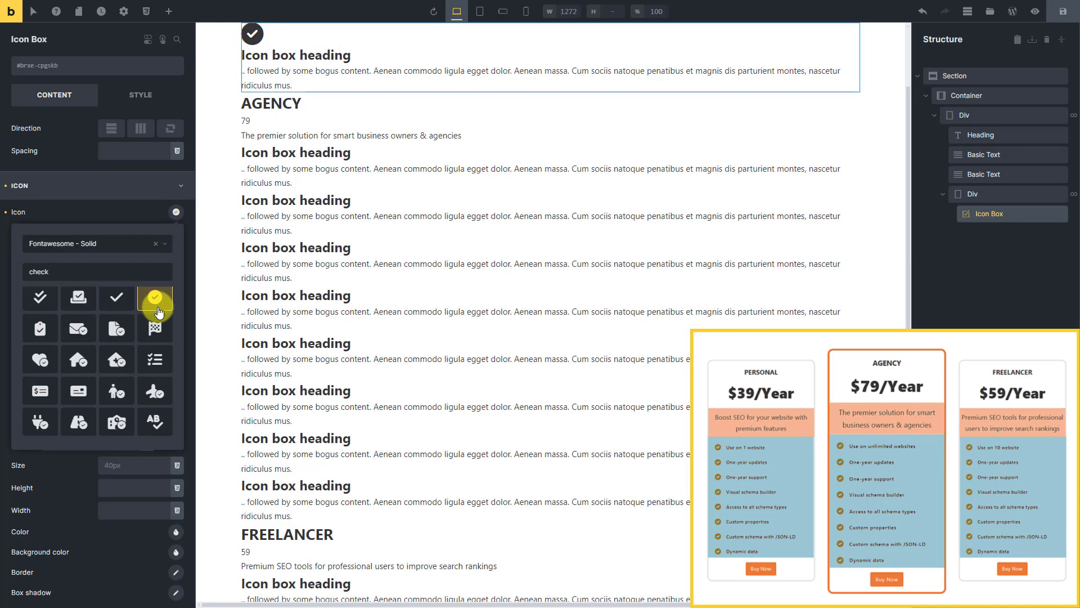
left_click(152, 191)
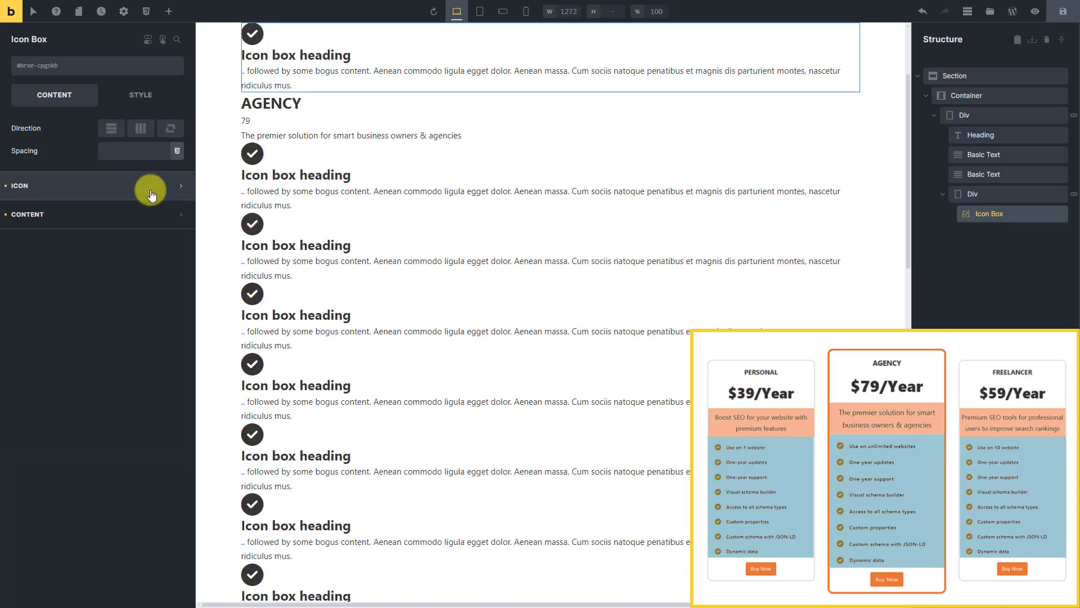
Replace the Icon Box's placeholder content with the dynamic Item (Features) field from Meta Box (Pages).
left_click(136, 214)
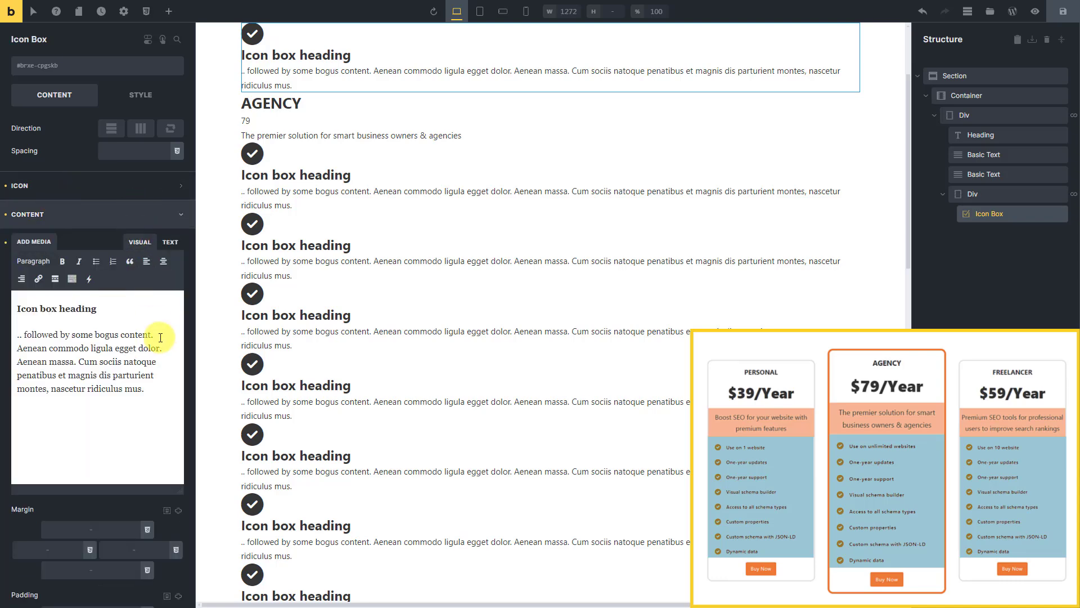
left_click(160, 392)
key("ctrl+a")
key("BackSpace")
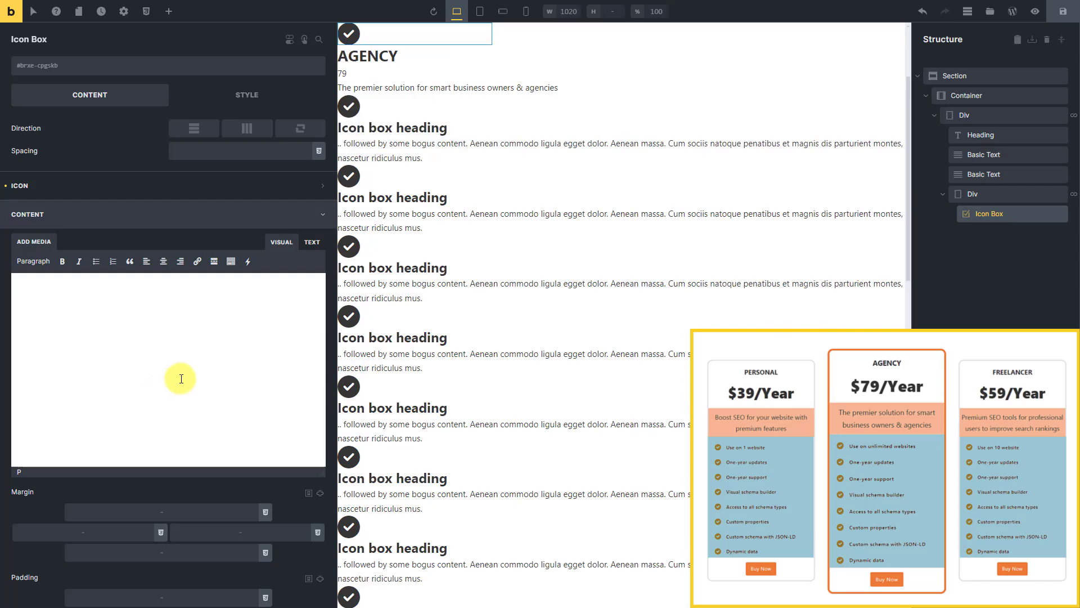
left_click(248, 261)
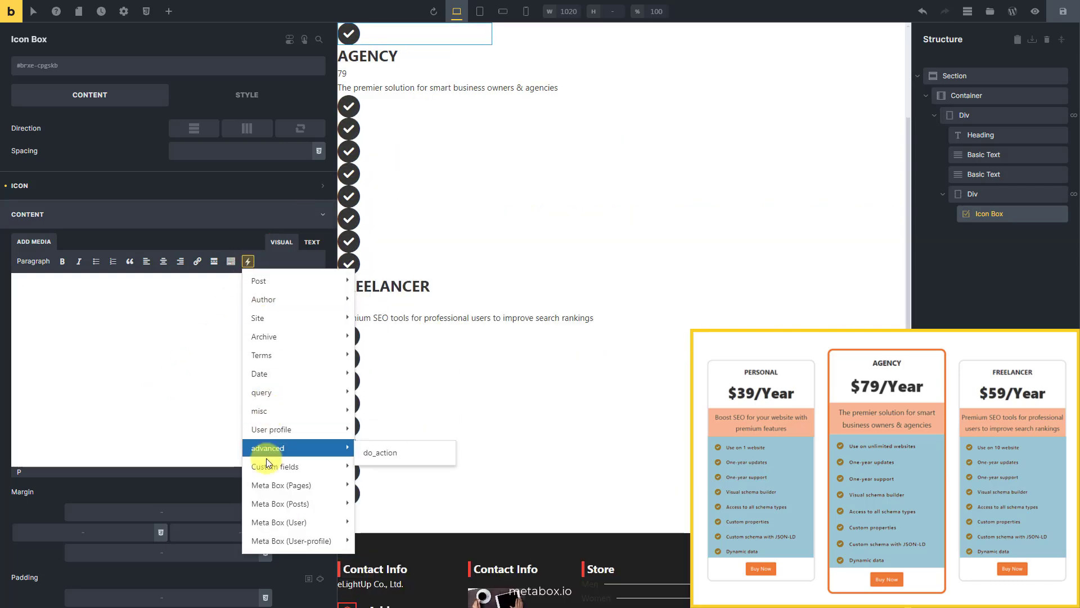
mouse_move(270, 484)
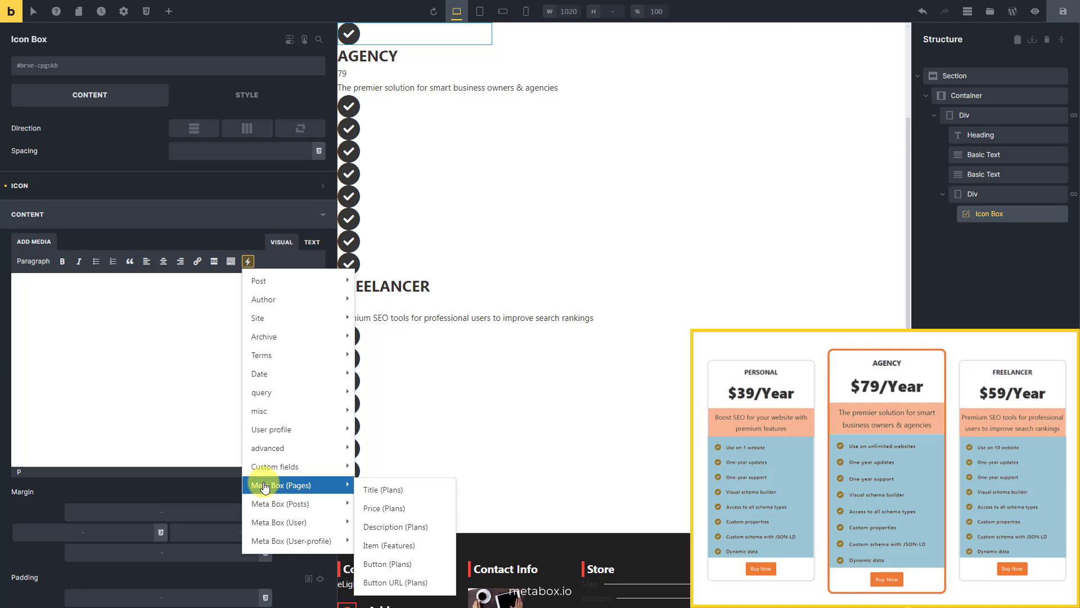
left_click(396, 556)
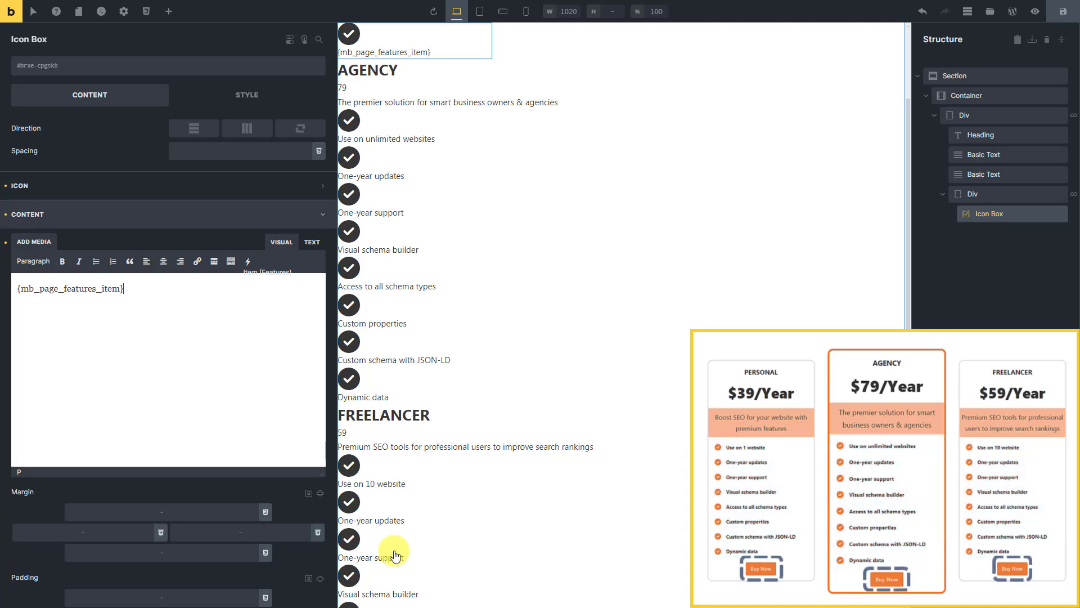
Add a Button element to the outer plans Div, below the nested features Div.
left_click(998, 195)
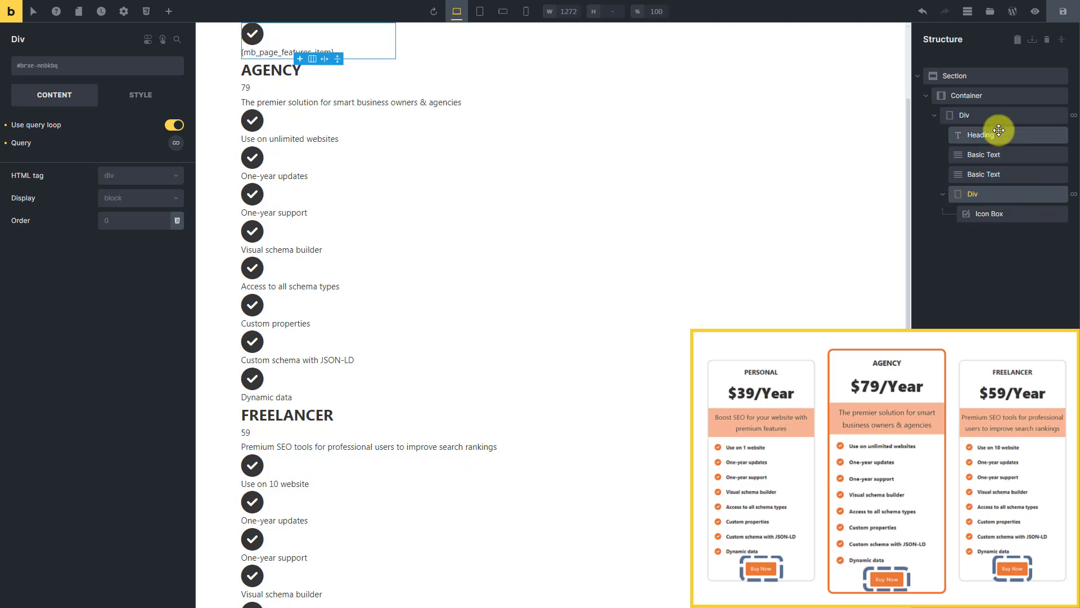
left_click(997, 114)
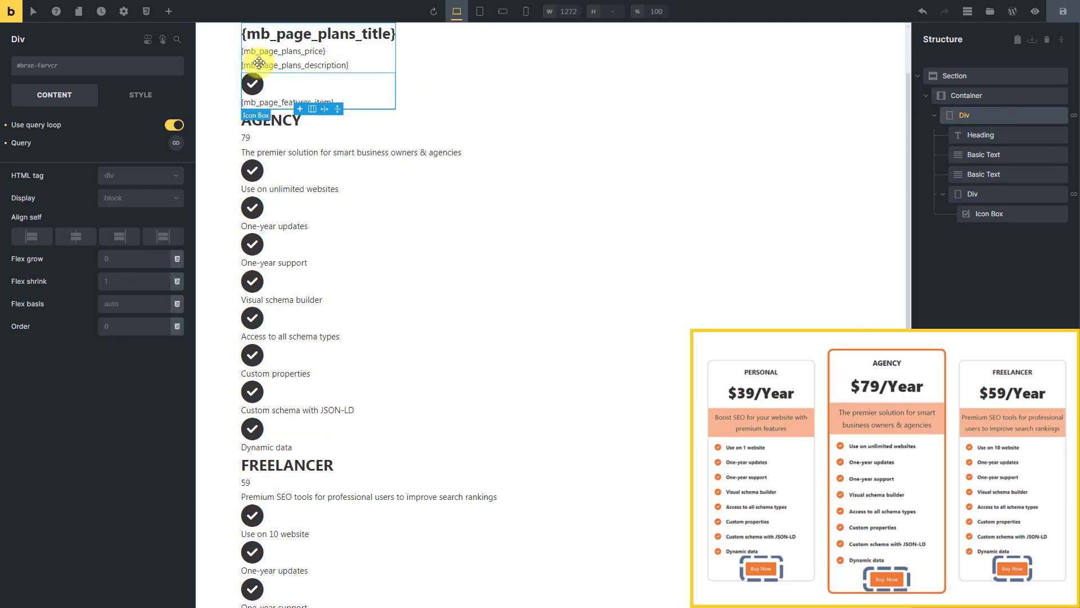
left_click(168, 13)
type("but")
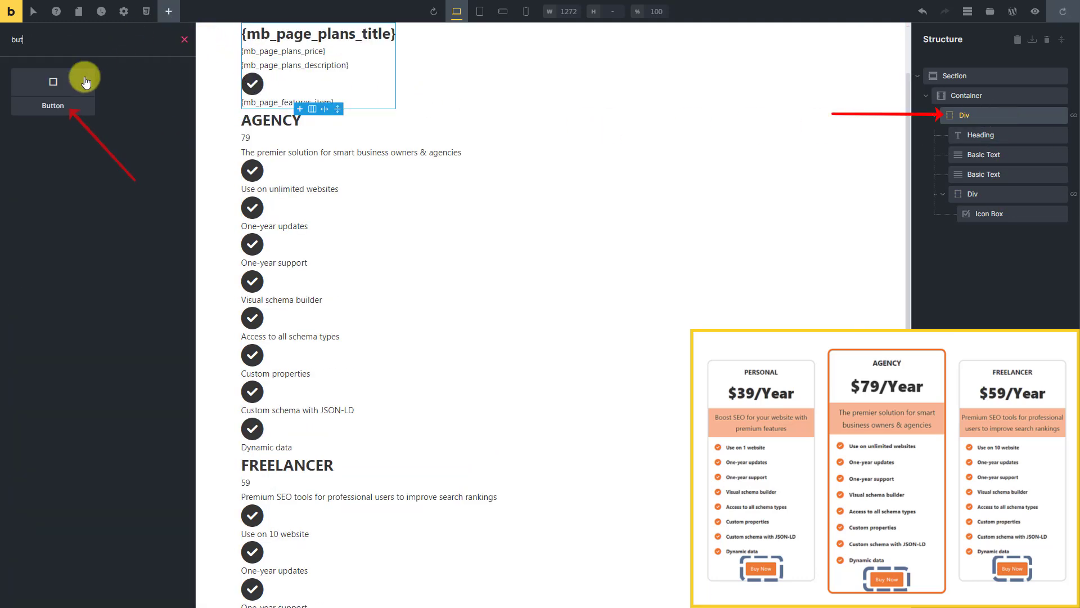
left_click(78, 86)
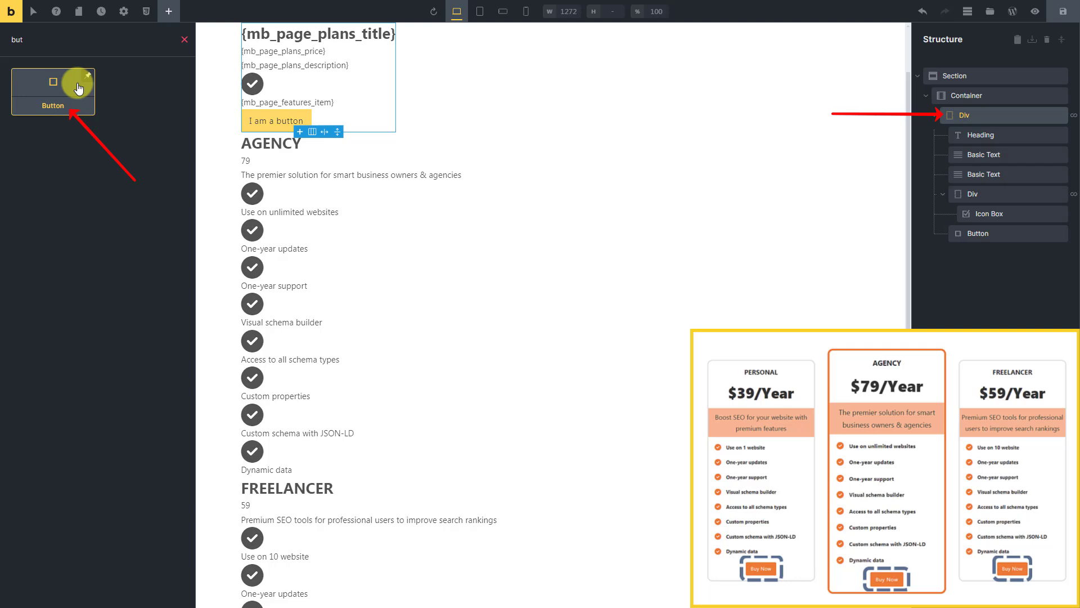
Replace the Button's placeholder text with the dynamic Button (Plans) field from Meta Box (Pages).
left_click(986, 235)
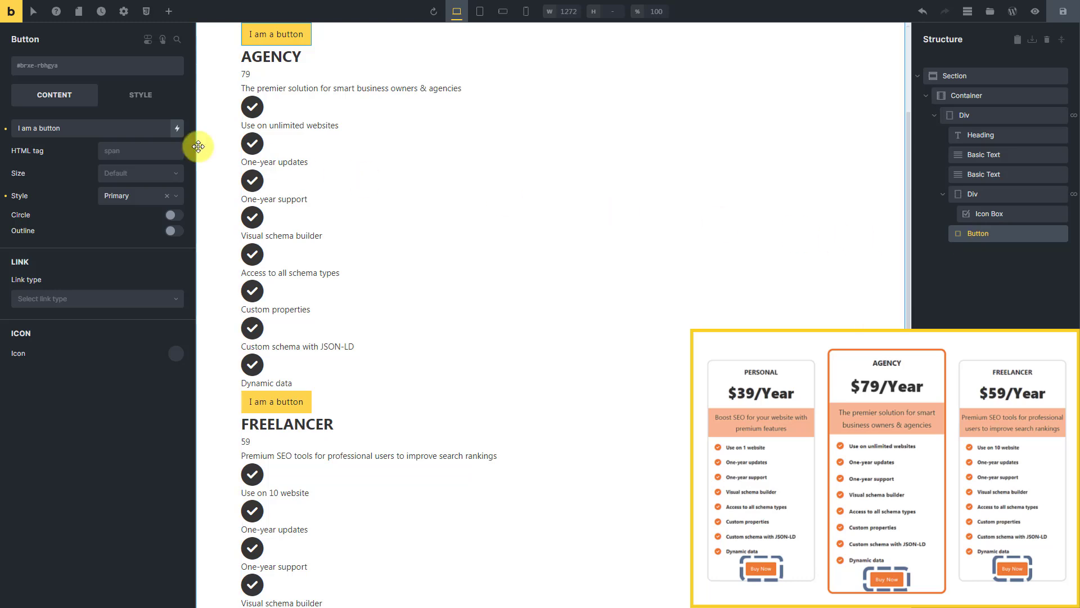
triple_click(145, 129)
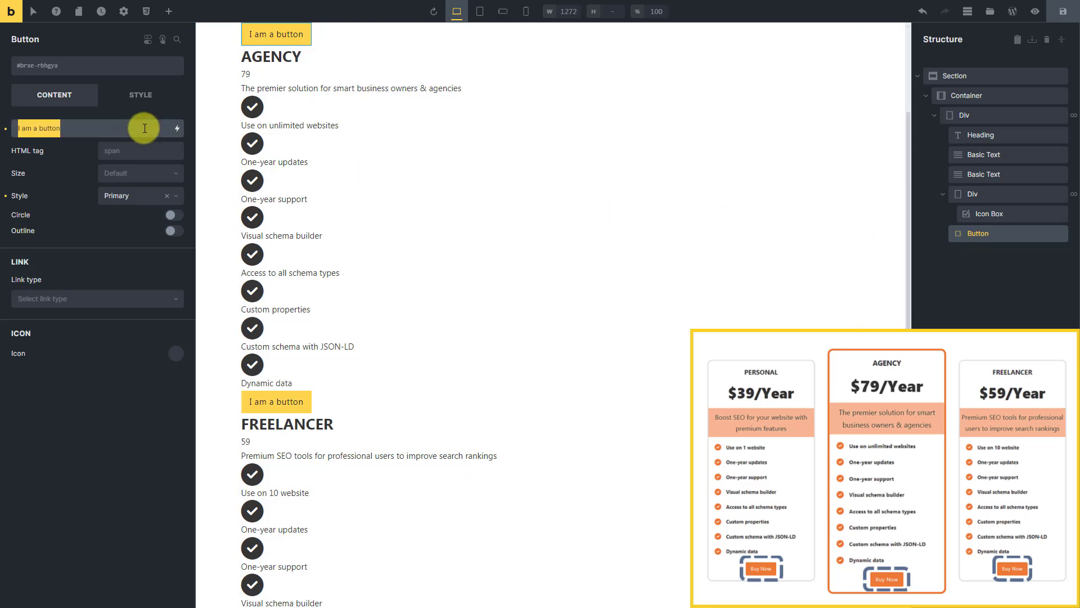
key("BackSpace")
left_click(177, 129)
type("button")
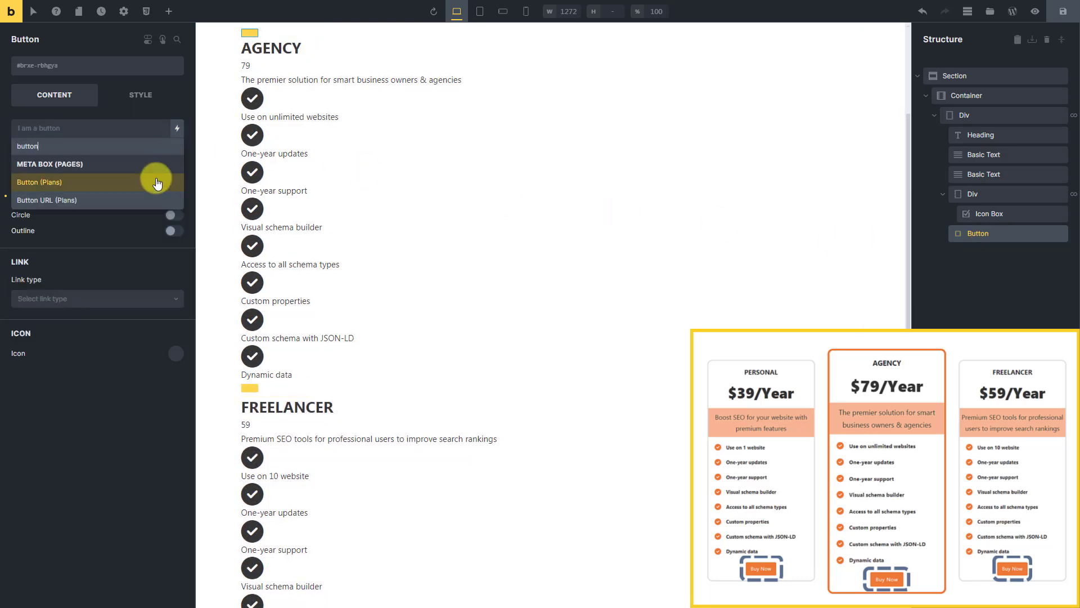
left_click(157, 181)
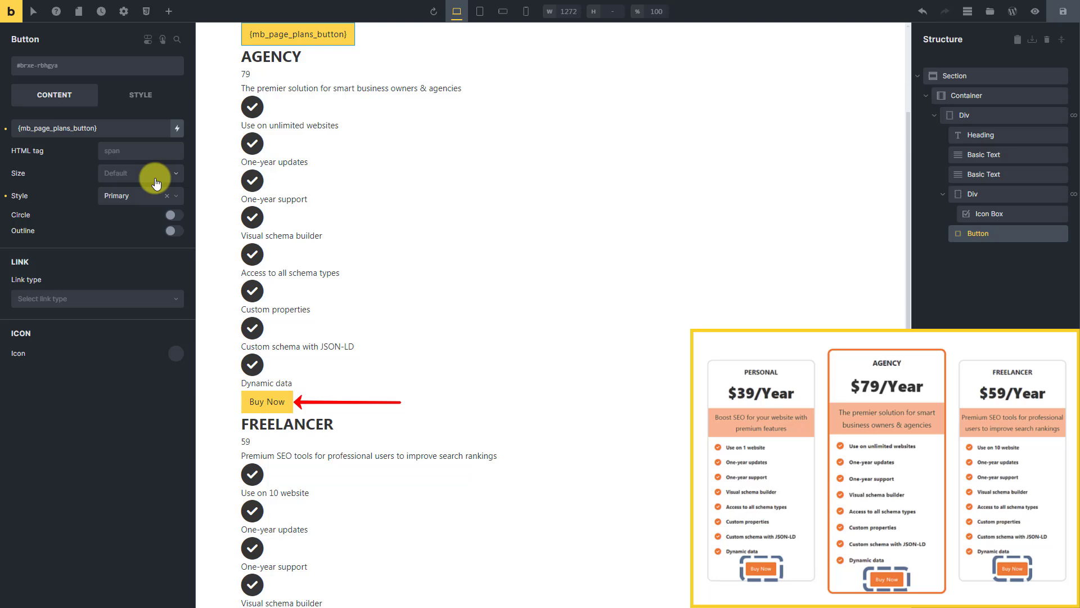
Set the Button's link type to Dynamic Data and link it to the Button URL (Plans) field.
left_click(132, 299)
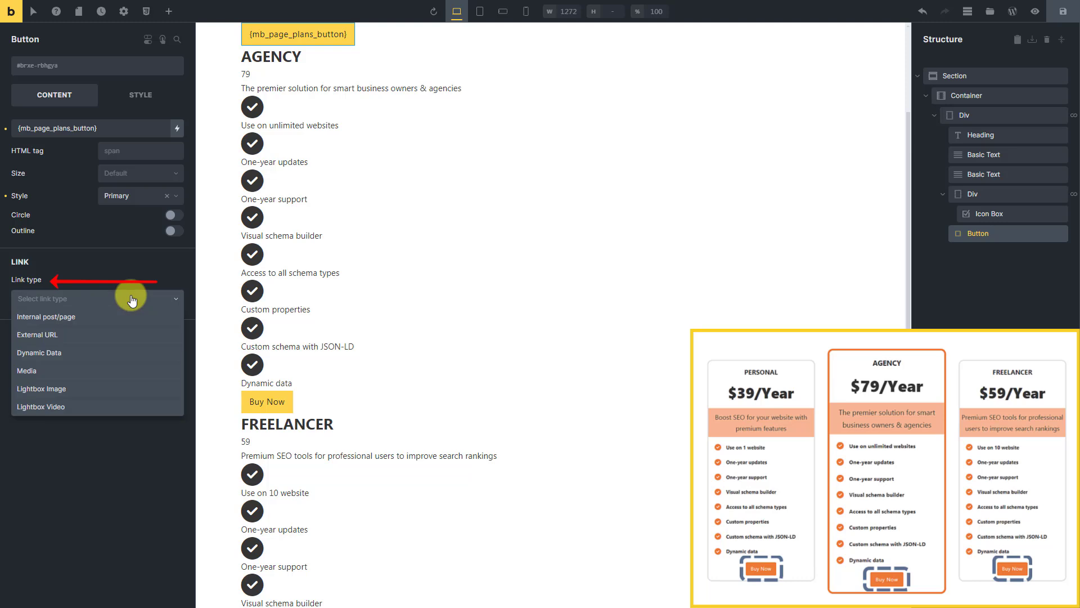
left_click(101, 353)
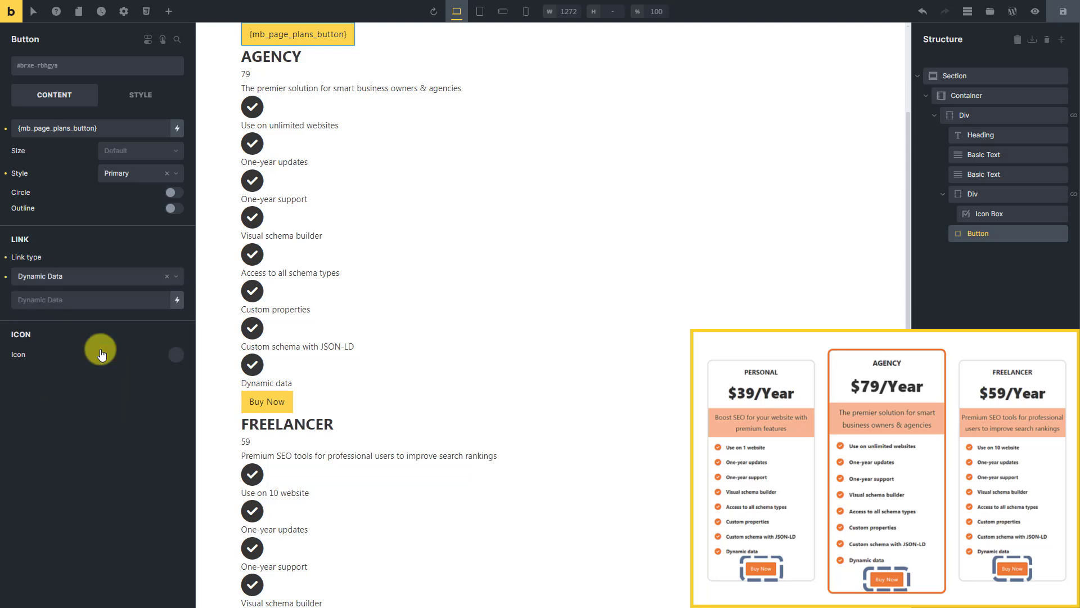
left_click(176, 300)
type("url")
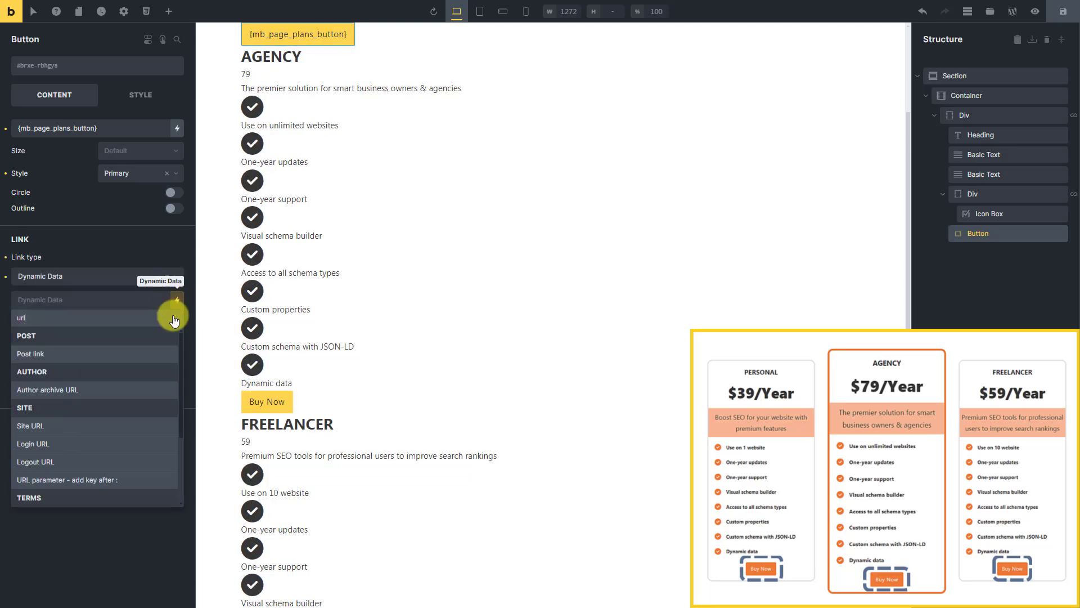
scroll(150, 393, "down", 3)
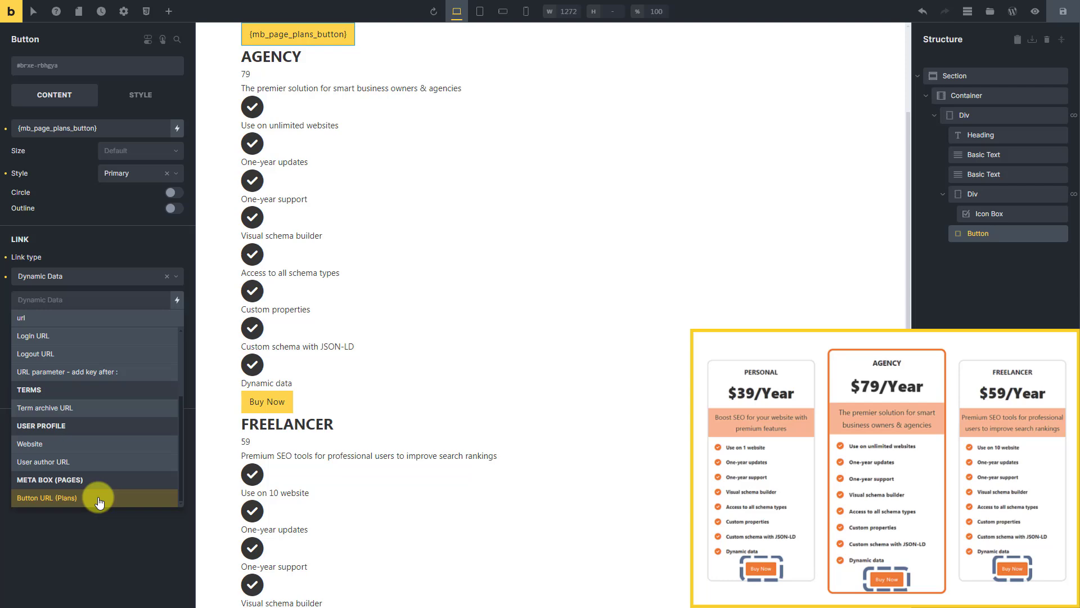
left_click(98, 497)
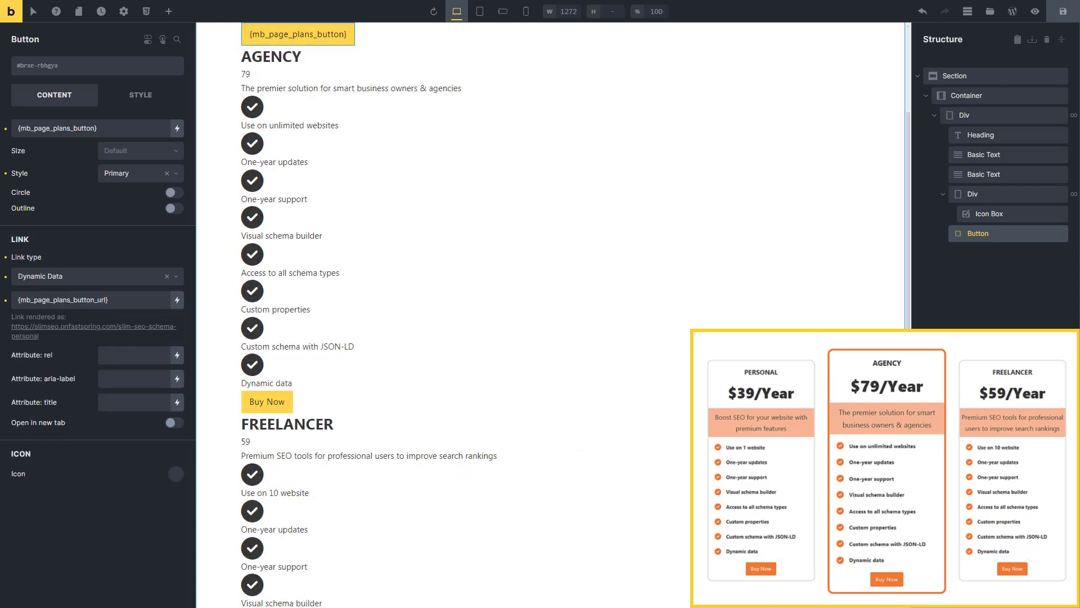
Save the page and open its preview on the live site.
scroll(253, 482, "up", 3)
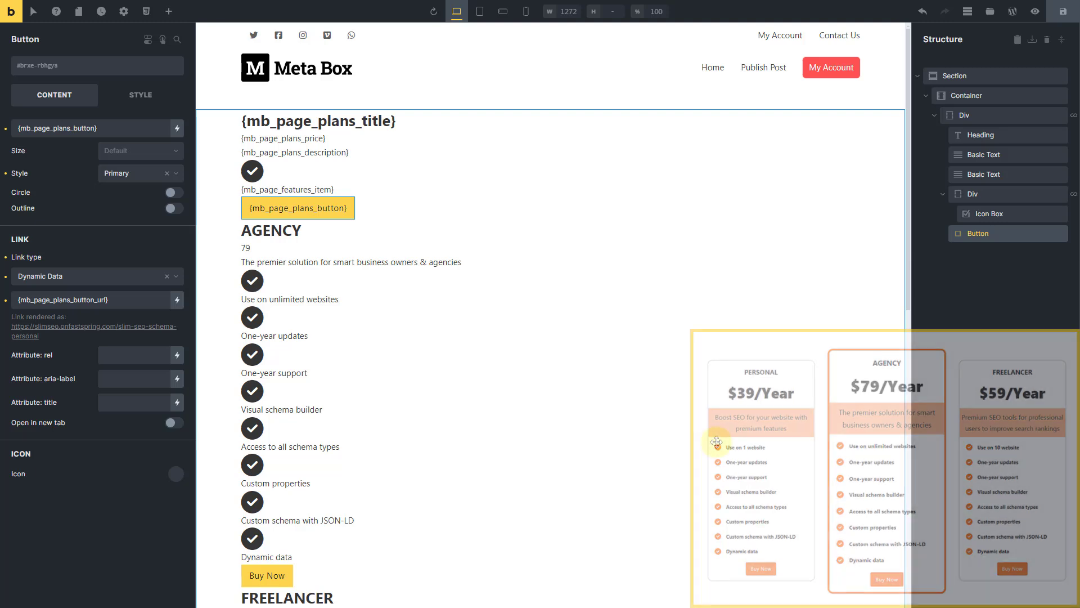
left_click(1061, 13)
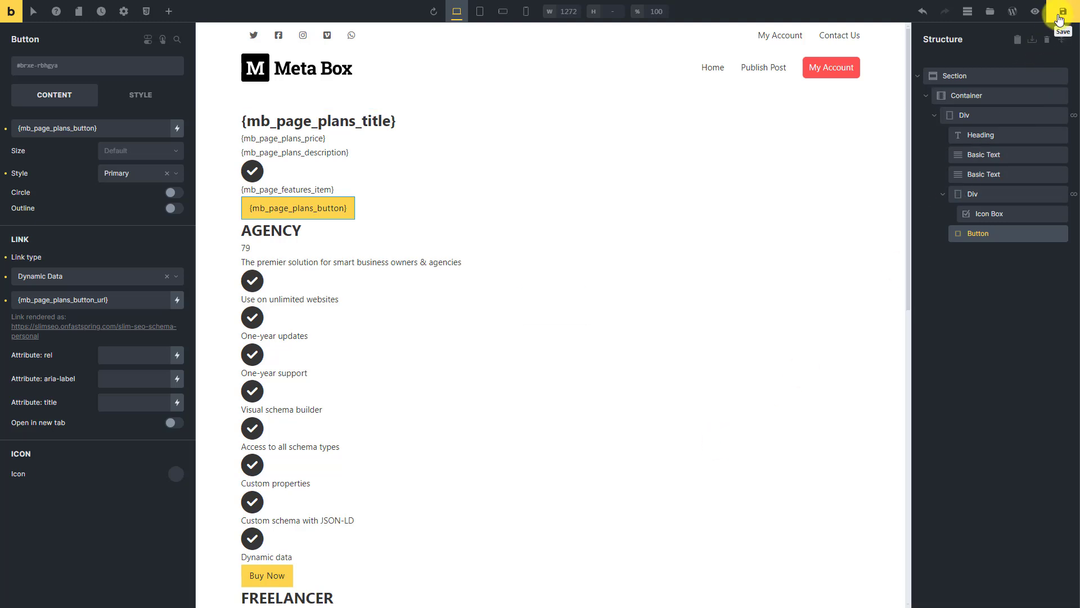
left_click(1036, 13)
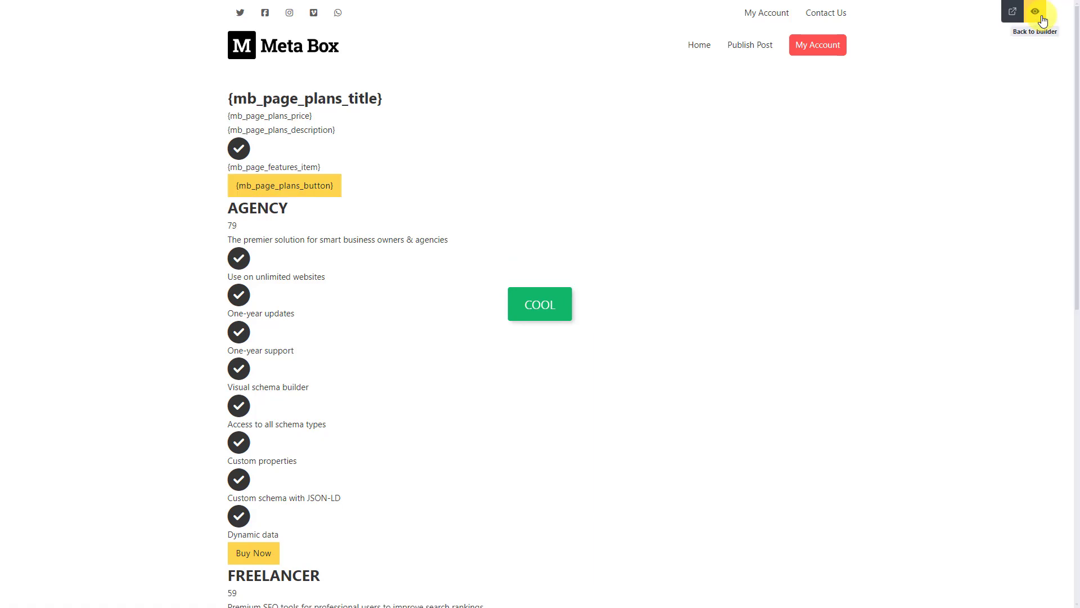
left_click(1012, 16)
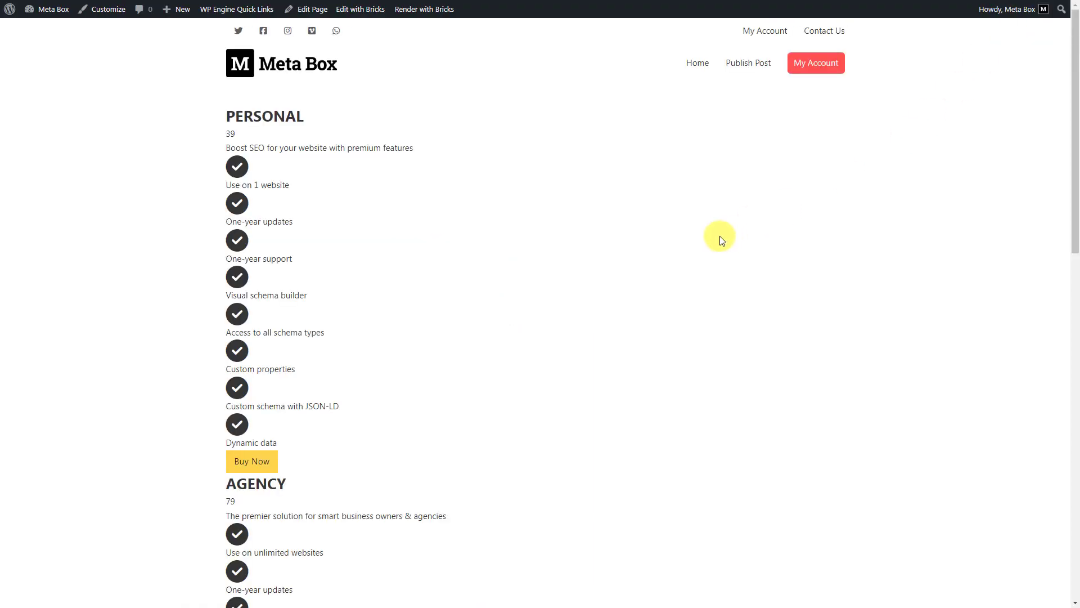
Review the plans' details, features and buttons on the live page preview.
scroll(721, 239, "down", 7)
scroll(720, 239, "down", 7)
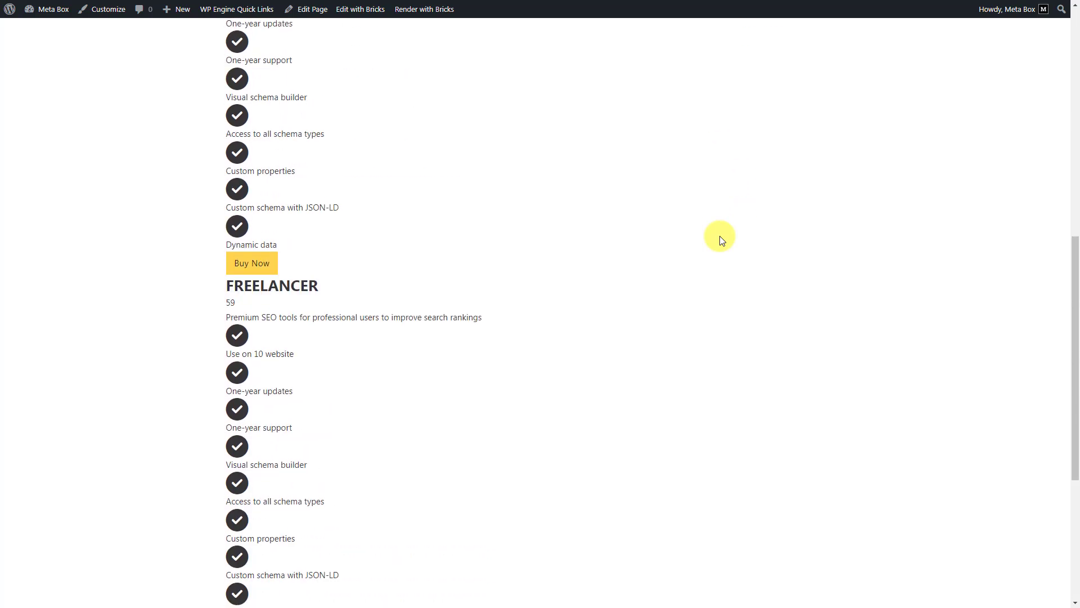
scroll(720, 235, "up", 11)
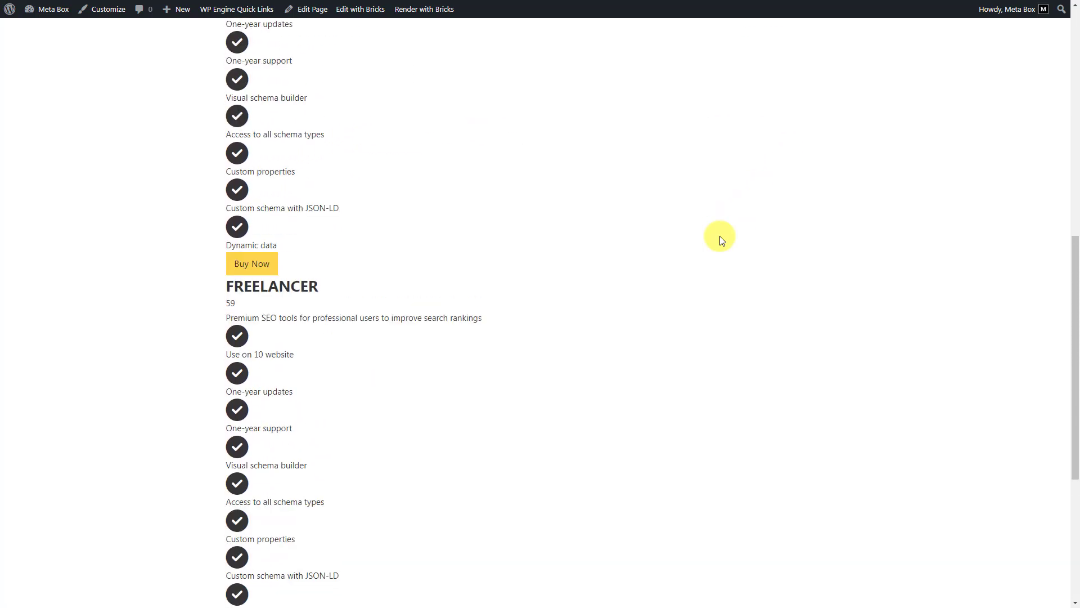
scroll(722, 240, "up", 3)
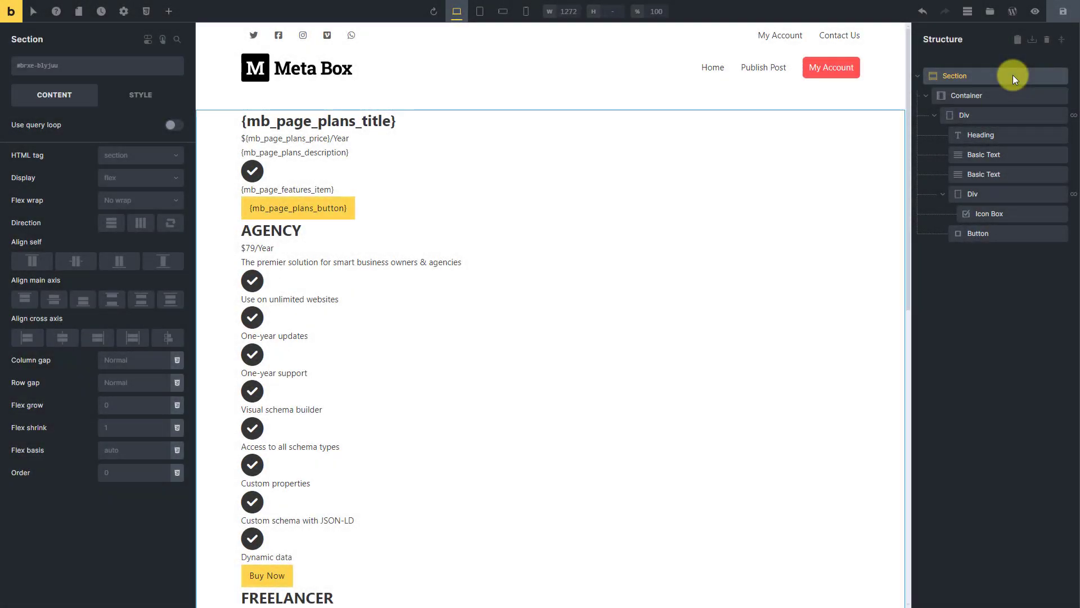
Set the Container's flex wrap to Wrap, its direction to horizontal and its main axis alignment to Space between.
left_click(1008, 95)
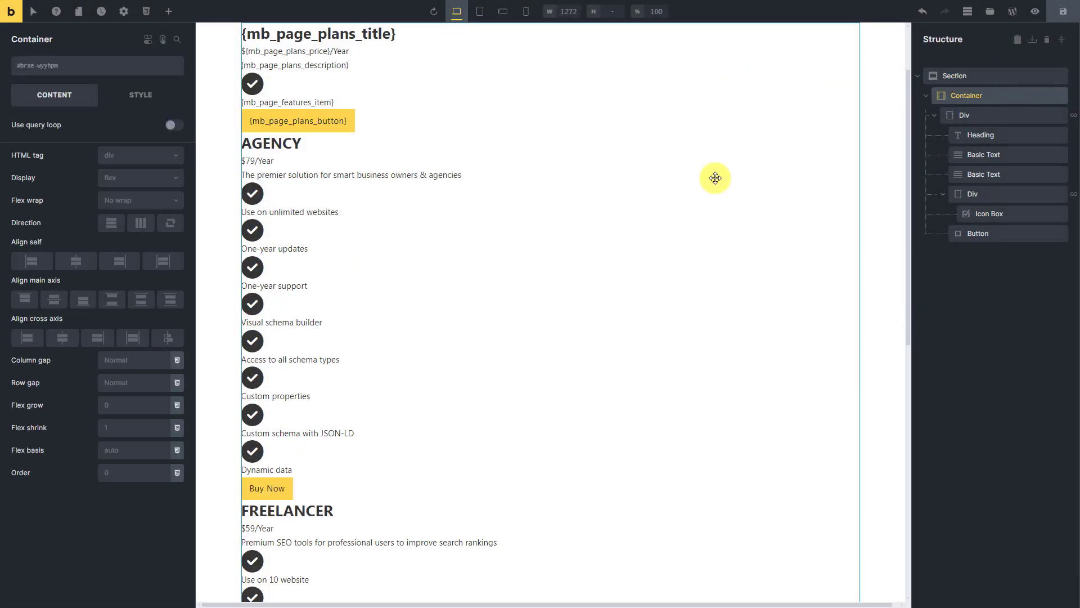
left_click(165, 201)
left_click(144, 232)
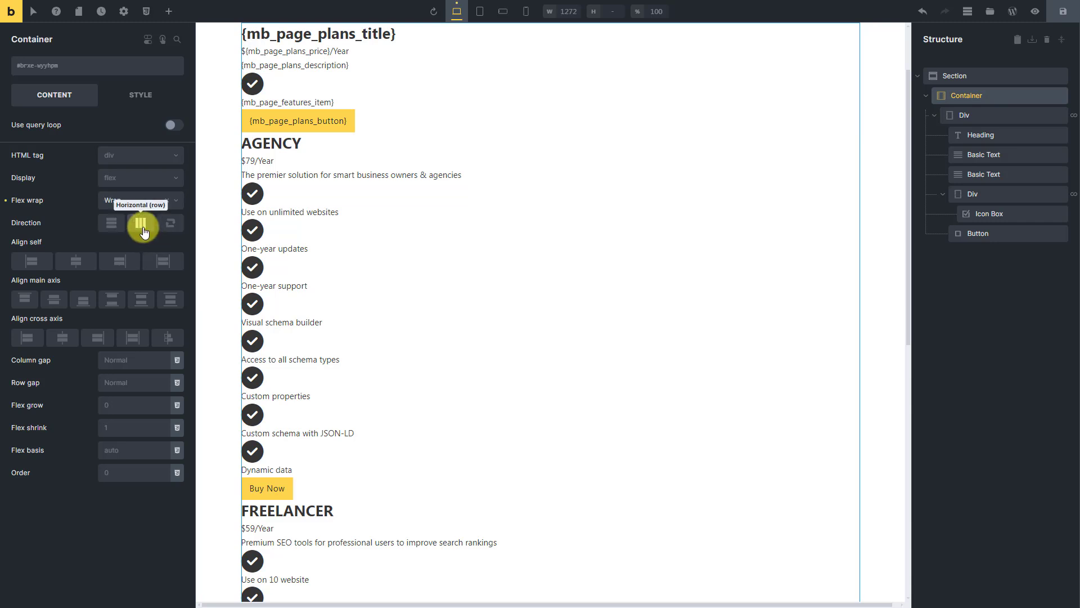
left_click(142, 228)
left_click(112, 304)
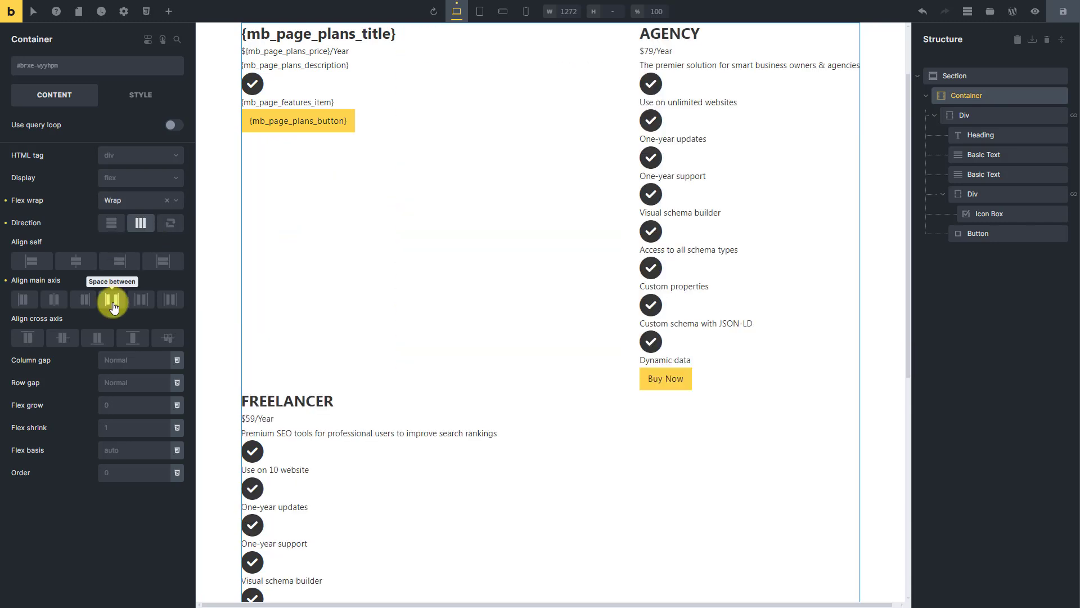
Set the Container's top and bottom margins to 100.
left_click(139, 96)
left_click(123, 160)
left_click(110, 201)
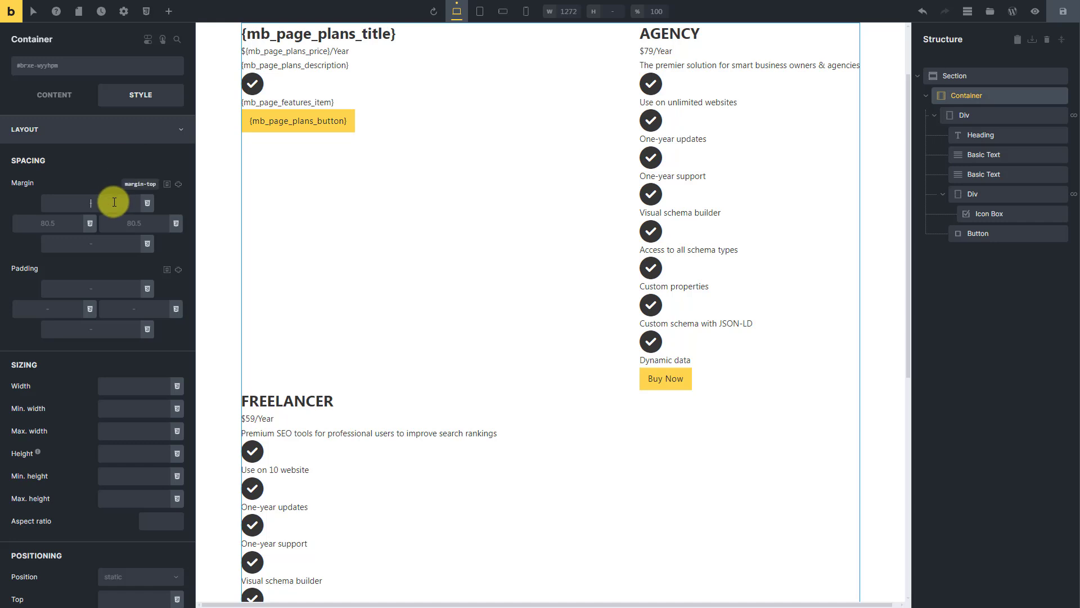
type("100")
left_click(111, 244)
type("100")
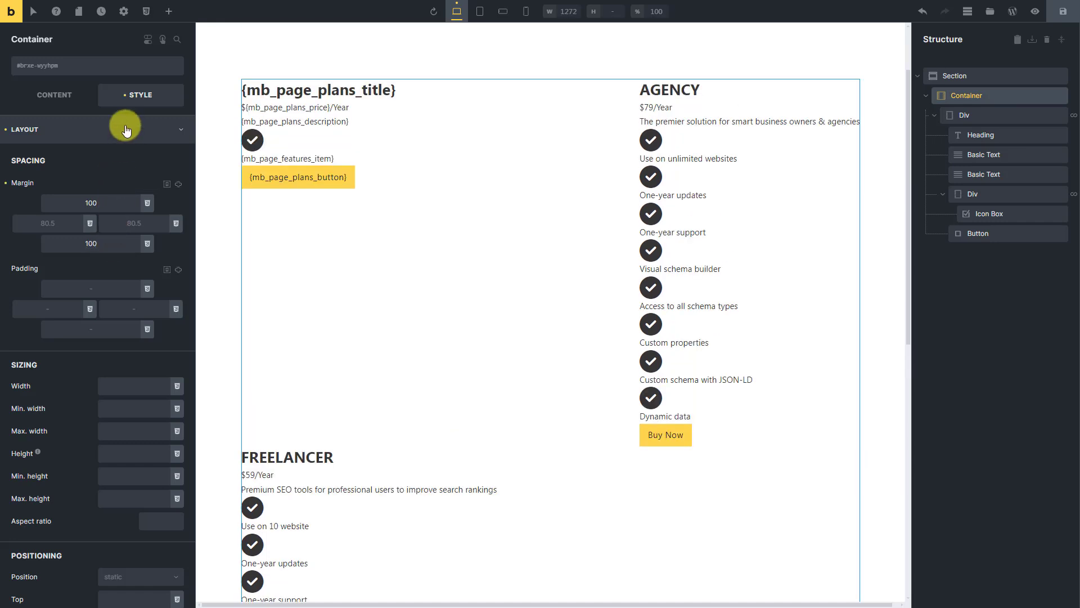
left_click(120, 128)
Center-align the Container's text in its typography settings.
left_click(113, 158)
left_click(89, 247)
left_click(109, 158)
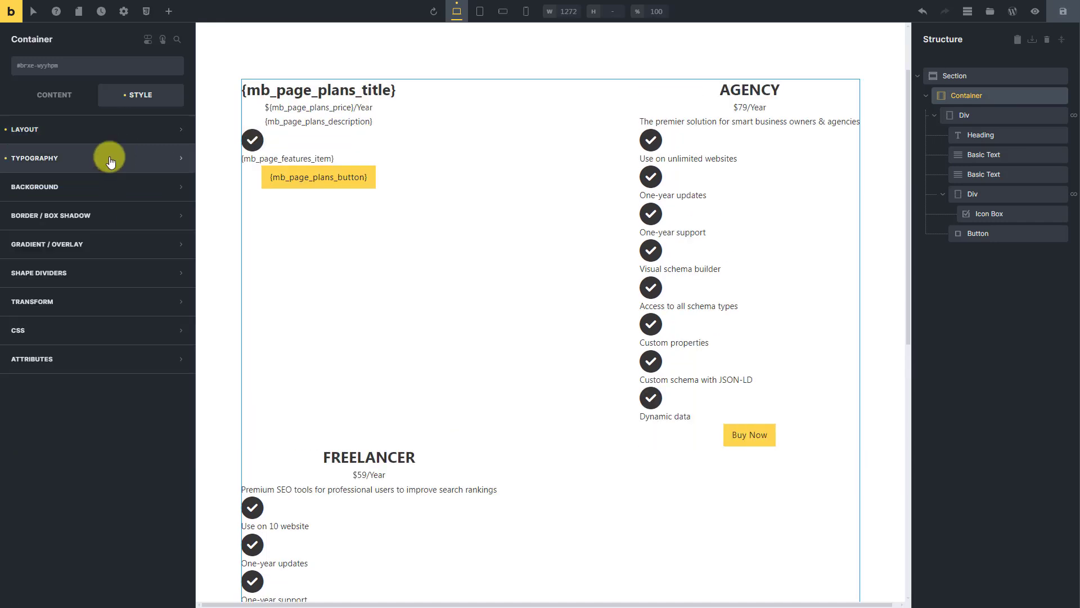
Set the outer plans Div's width to 30%.
left_click(1010, 114)
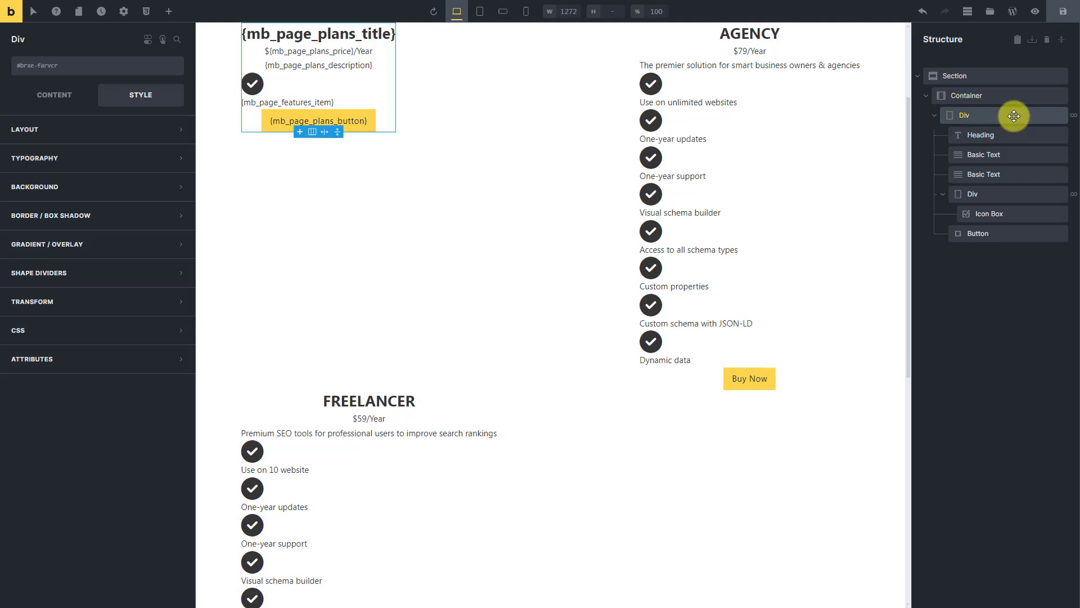
left_click(142, 139)
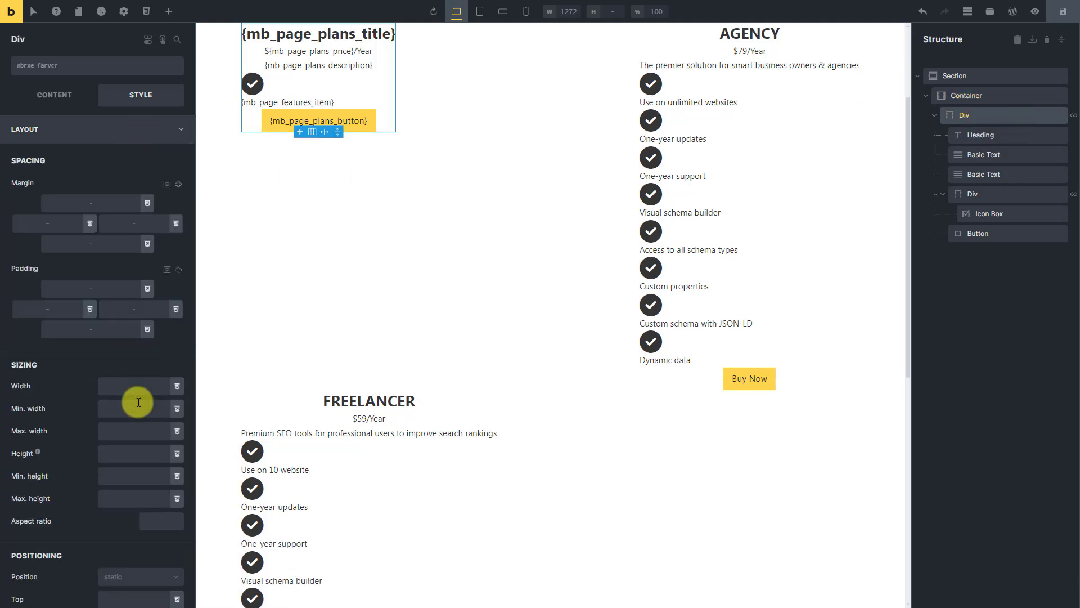
left_click(137, 386)
type("30%")
left_click(134, 140)
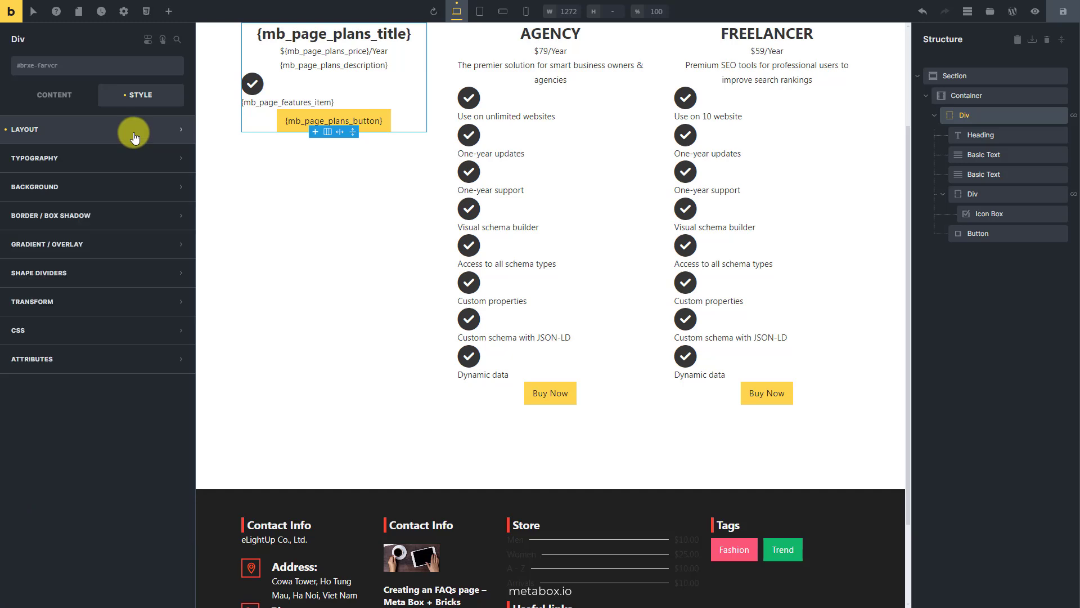
Give the outer plans Div a solid light grey border with a width of 3 on all sides.
left_click(113, 215)
left_click(174, 242)
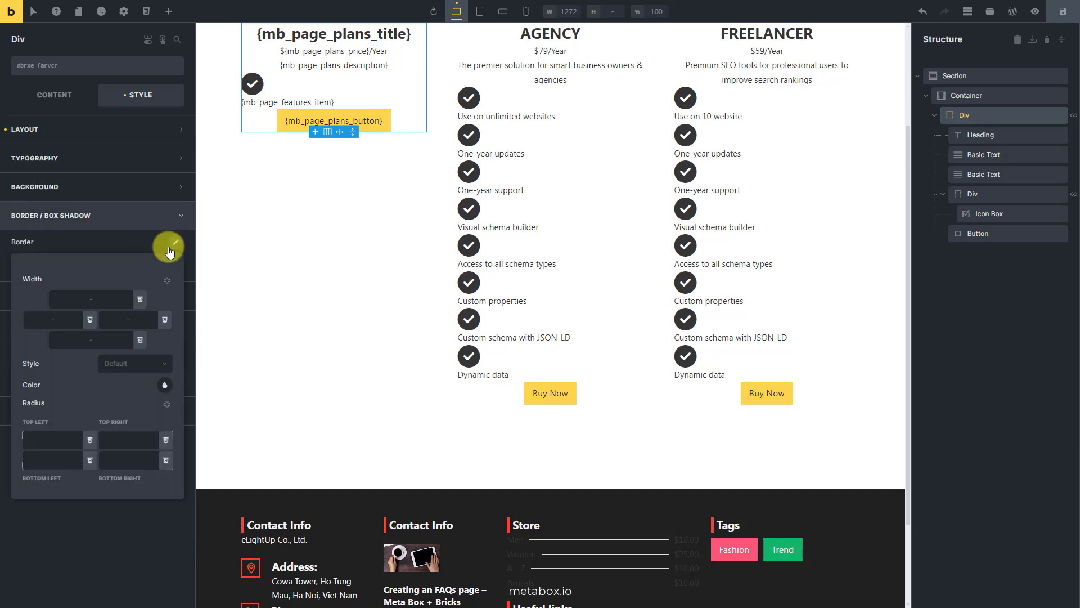
left_click(108, 301)
left_click(141, 366)
left_click(111, 417)
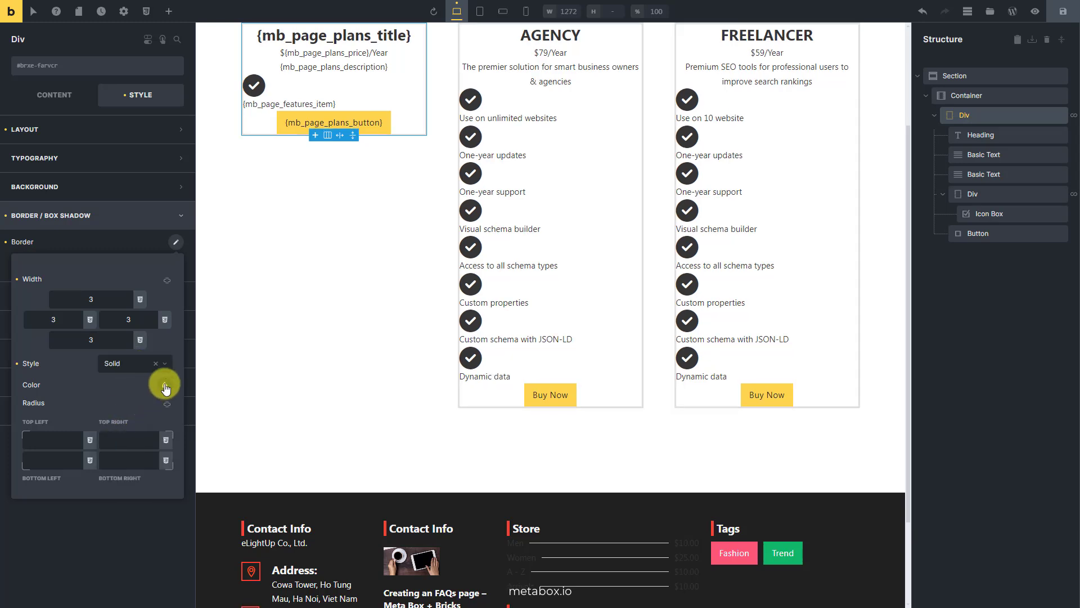
left_click(164, 385)
left_click(63, 413)
left_click(105, 385)
Round all four corners of the outer plans Div's border with a radius of 15.
left_click(70, 440)
type("15")
left_click(135, 440)
type("15")
left_click(62, 461)
type("15")
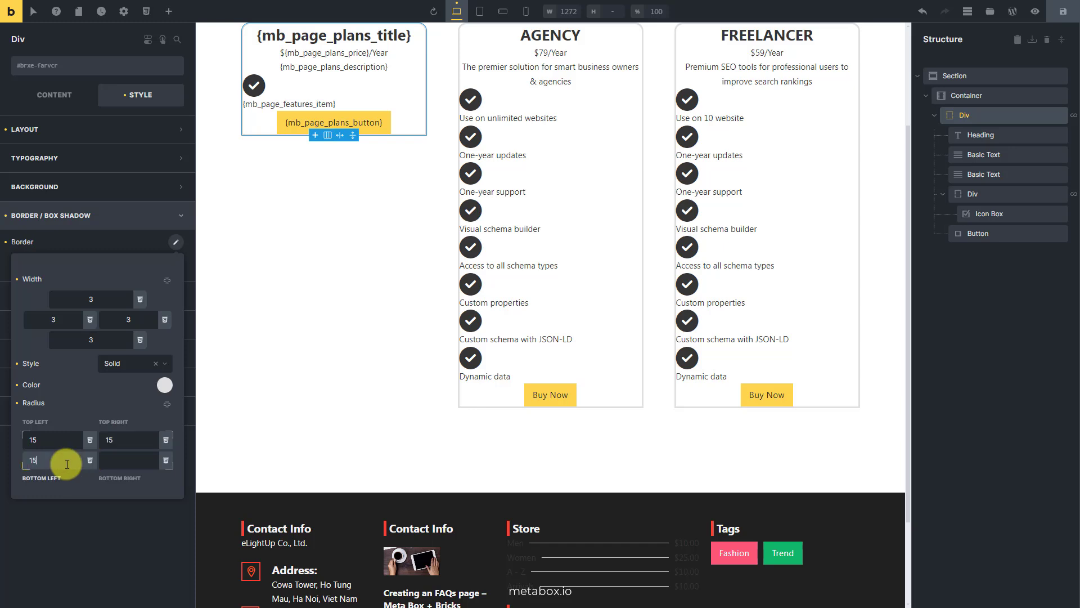
left_click(135, 460)
type("15")
left_click(149, 215)
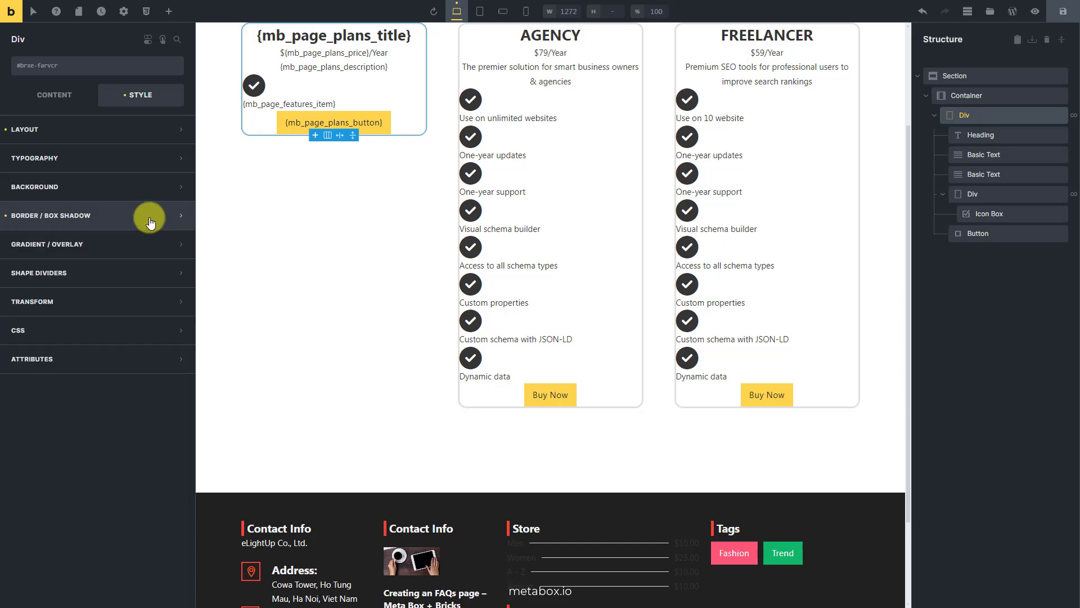
Set the plan title Heading's top margin to 20.
left_click(957, 135)
left_click(166, 130)
left_click(120, 197)
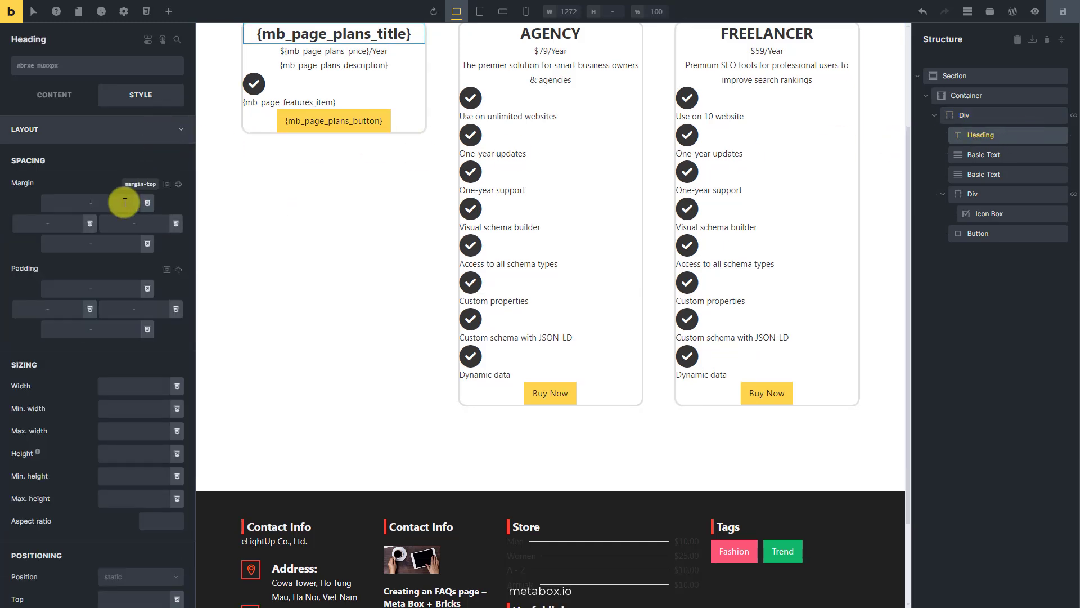
type("20")
left_click(145, 128)
Set the plan title Heading's font size to 20.
left_click(139, 157)
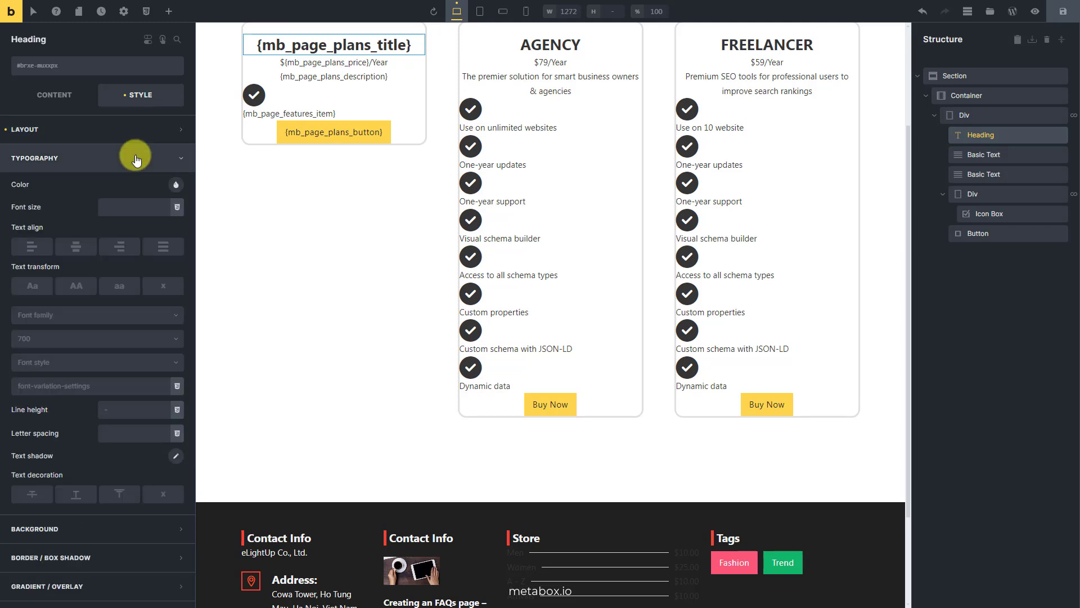
left_click(141, 207)
type("20")
left_click(140, 157)
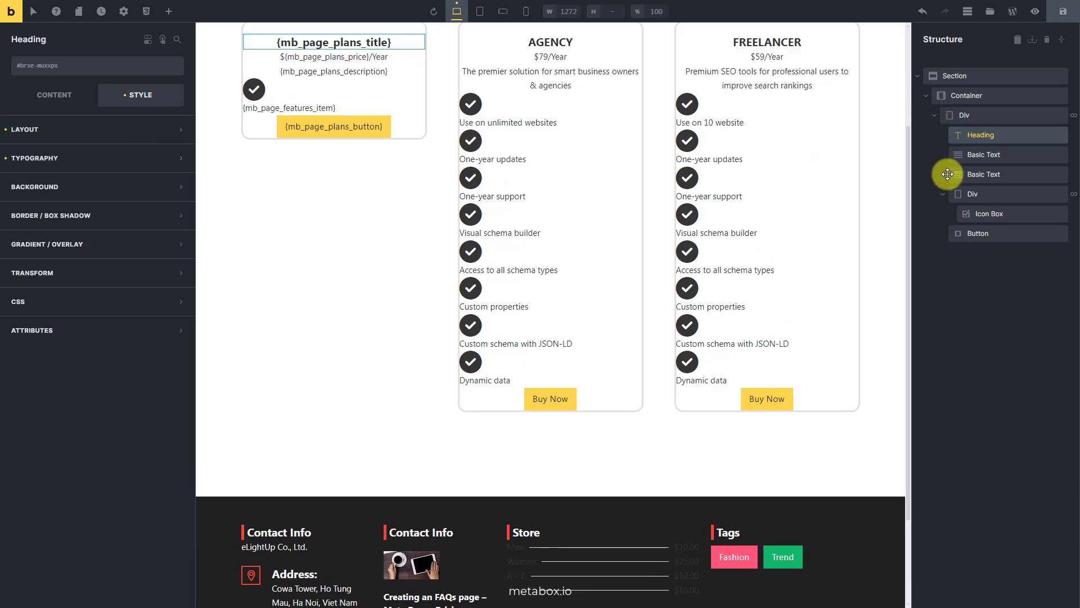
Set the top and bottom margins of the plan price Basic Text to 10.
left_click(1032, 157)
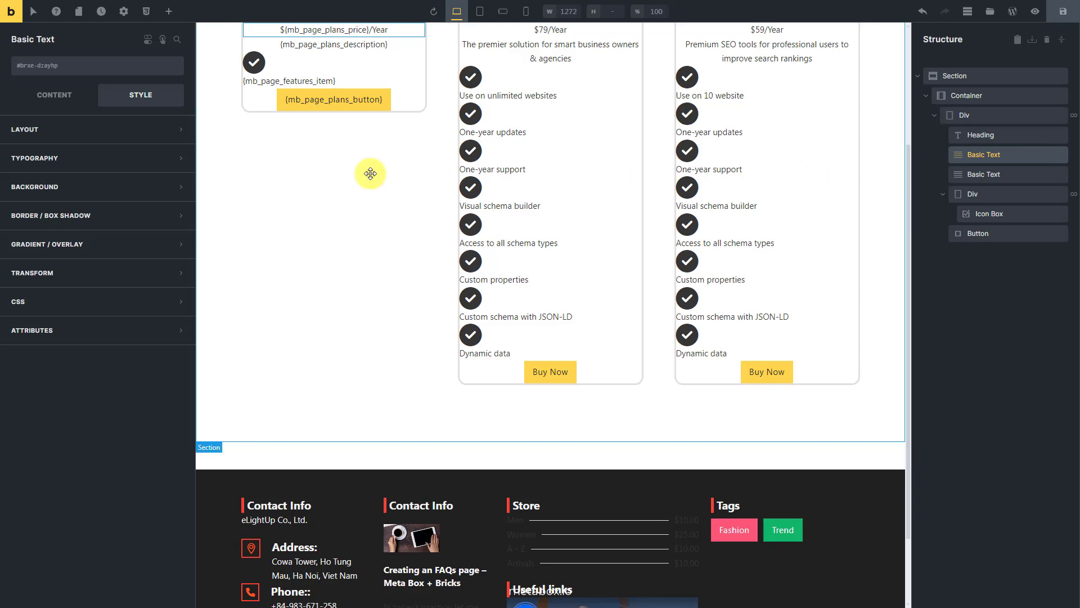
left_click(164, 131)
left_click(118, 203)
type("1")
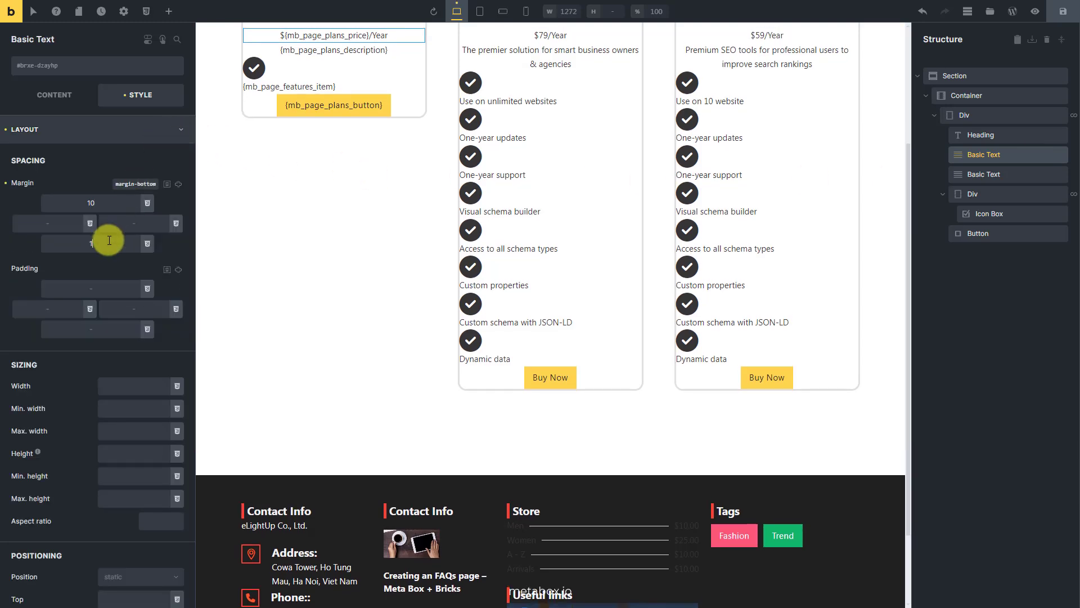
type("0")
left_click(138, 129)
Set the plan price text's font size to 45 and its font weight to 800.
left_click(118, 160)
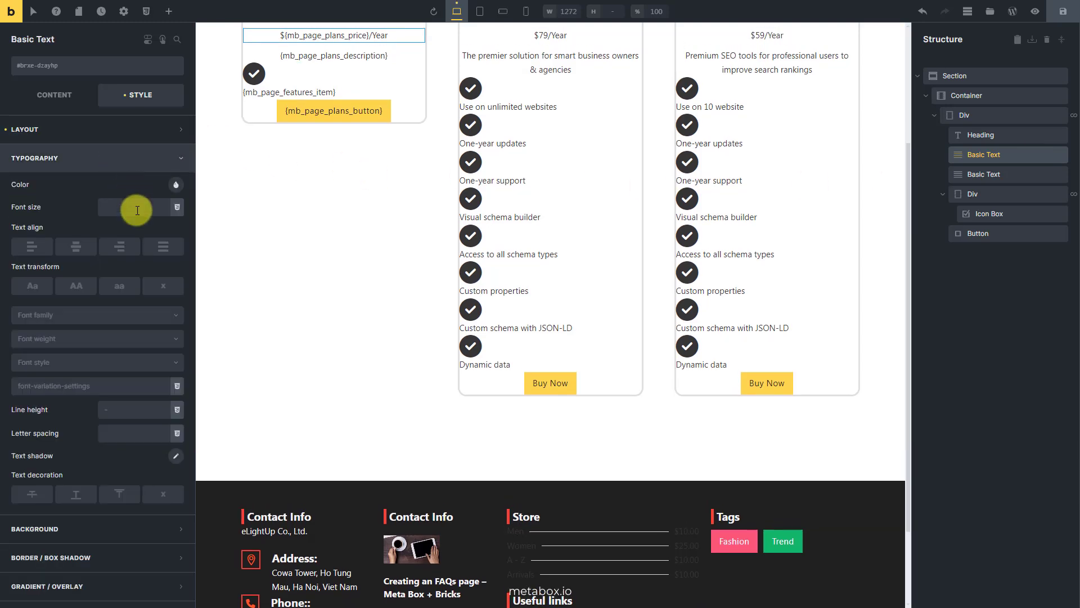
left_click(137, 207)
type("45")
left_click(104, 339)
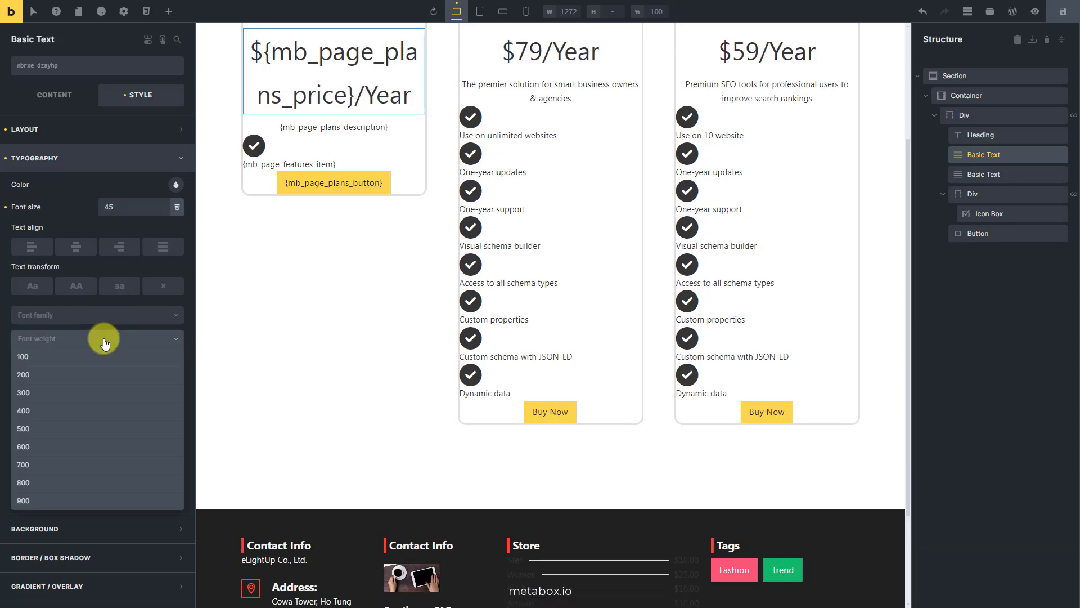
left_click(43, 482)
left_click(141, 163)
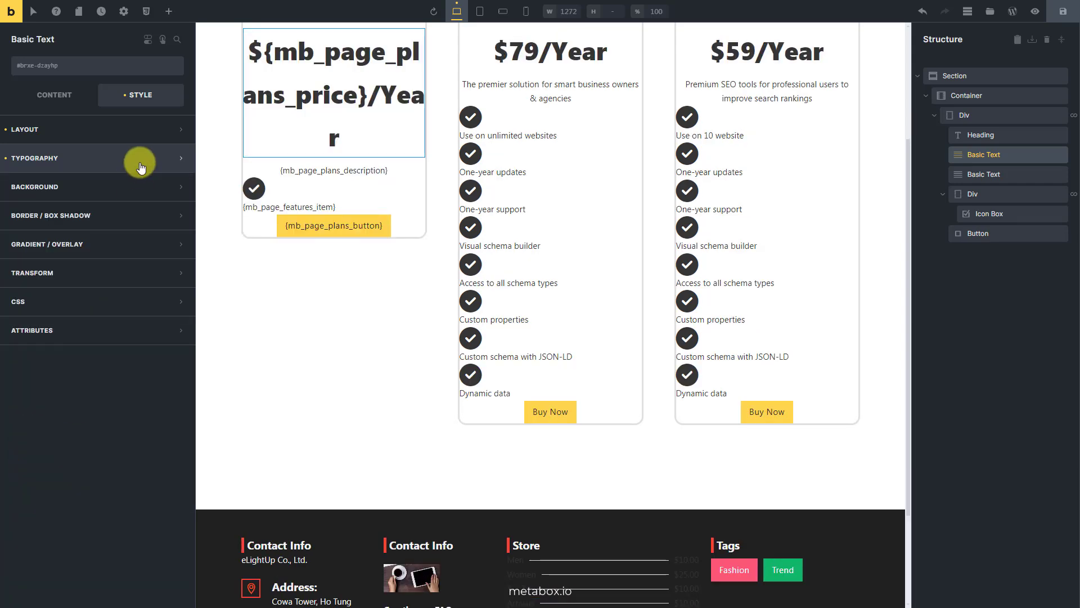
Set the top and bottom padding of the plan description Basic Text to 10.
left_click(1020, 173)
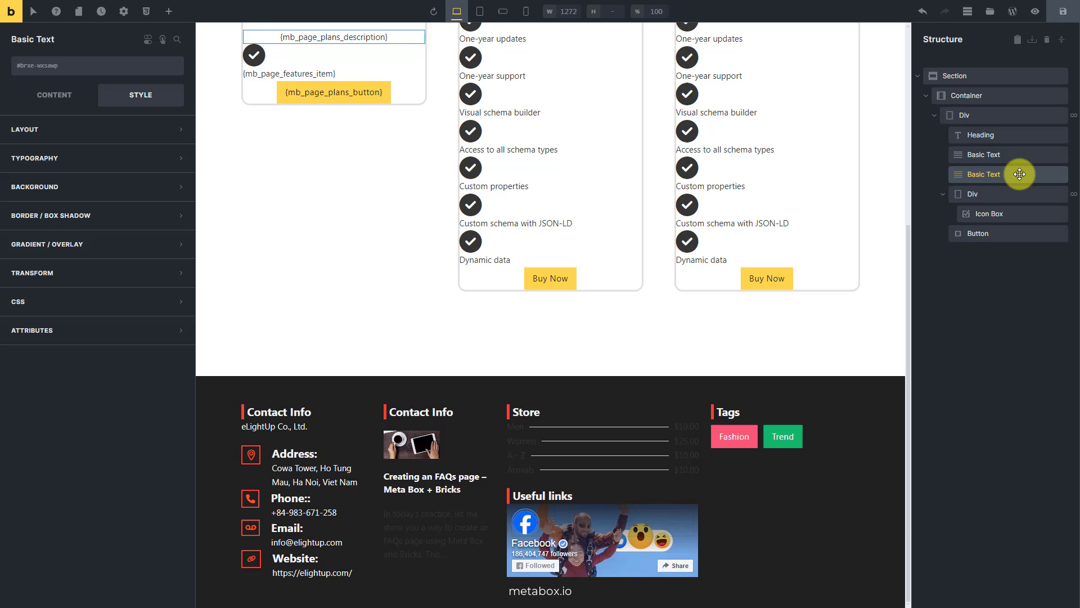
left_click(140, 129)
left_click(111, 288)
type("10")
left_click(118, 330)
type("10")
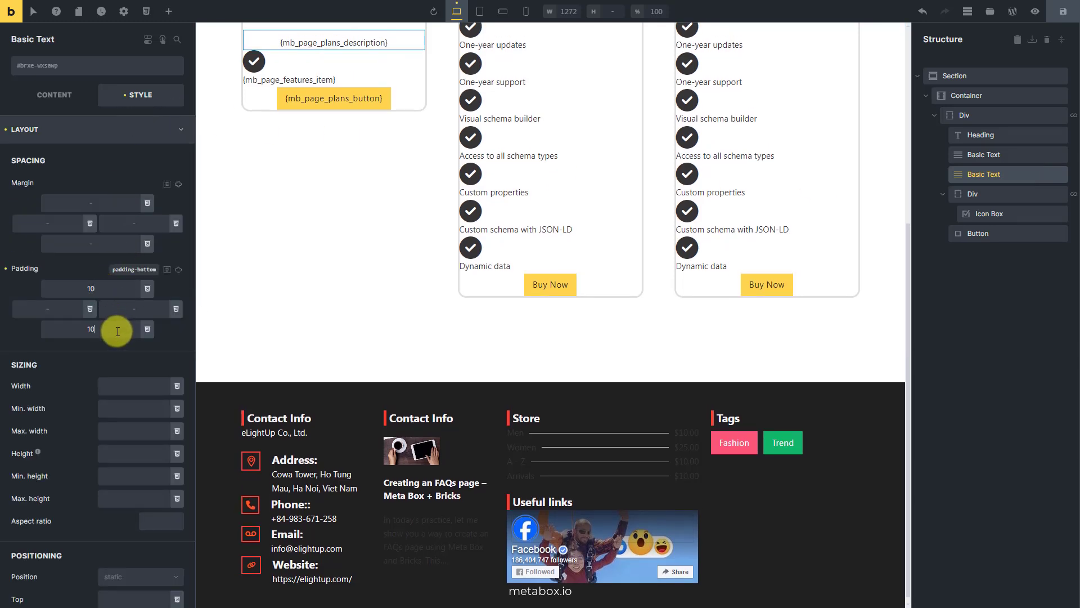
left_click(155, 129)
Set the plan description text's font size to 20 and center-align it.
left_click(138, 158)
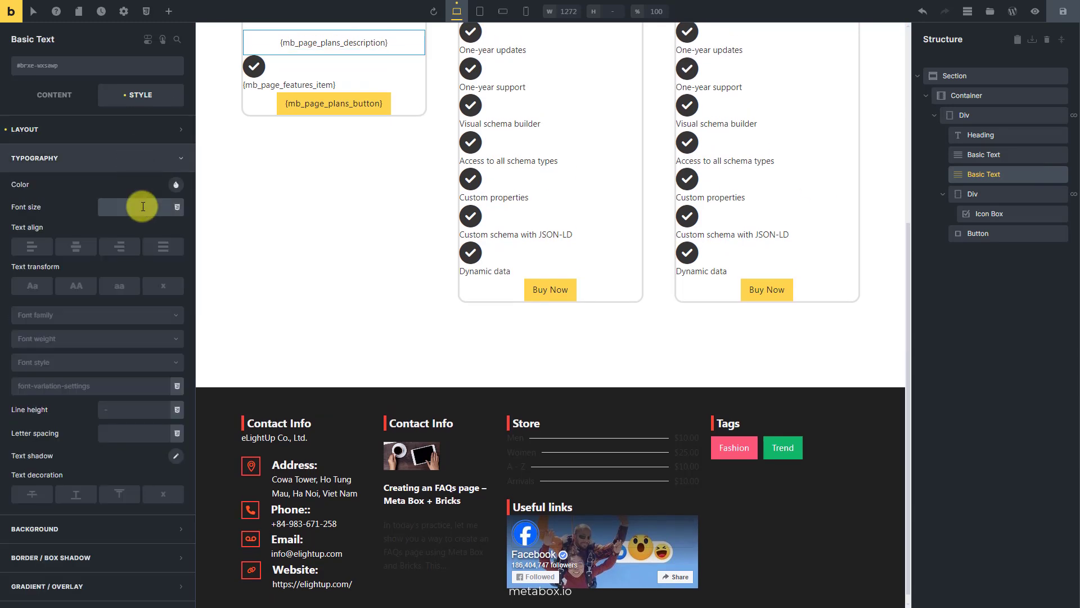
left_click(143, 206)
type("20")
left_click(78, 250)
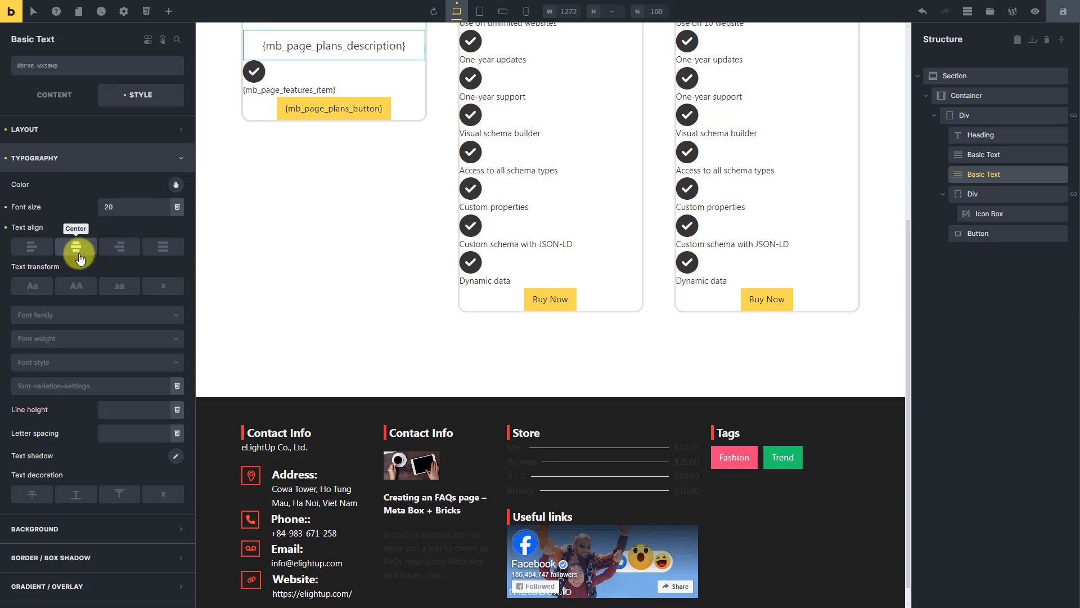
left_click(121, 157)
Set the plan description text's background color to #f7b793.
left_click(121, 186)
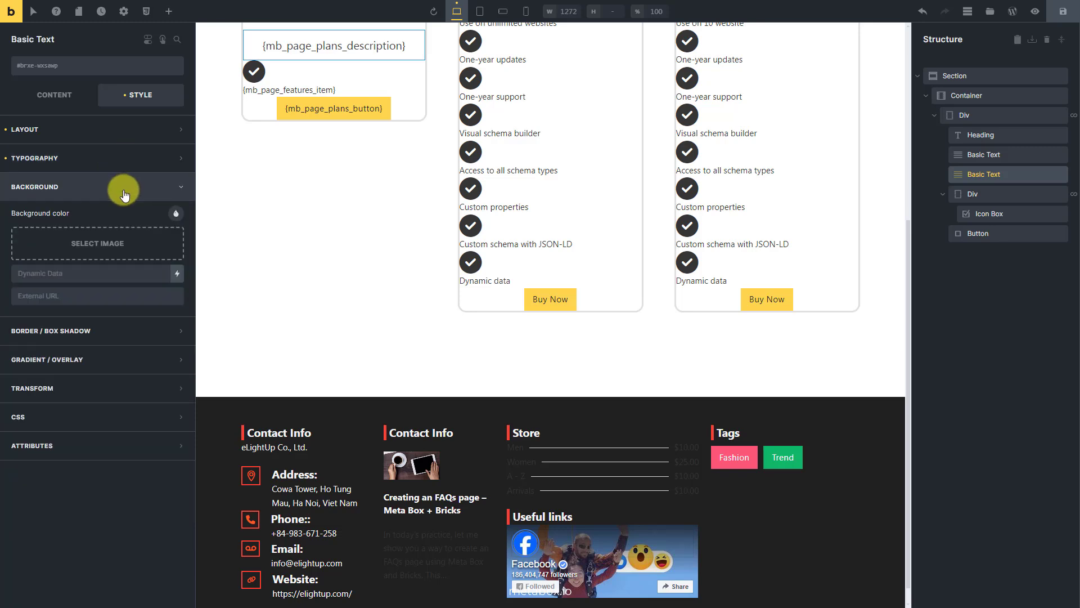
left_click(175, 215)
left_click(128, 417)
type("#f7b793")
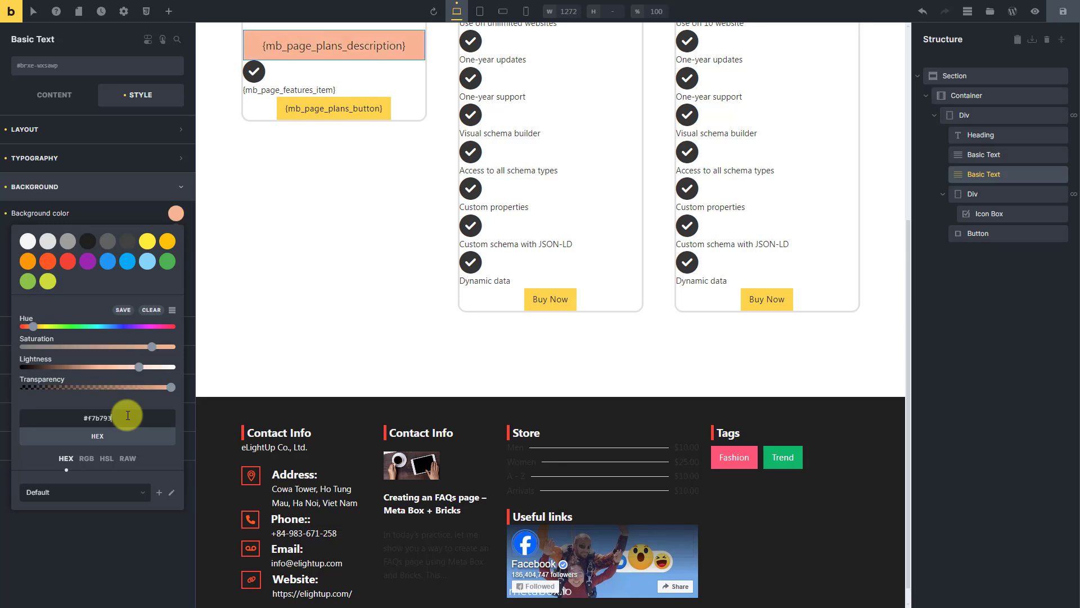
left_click(137, 193)
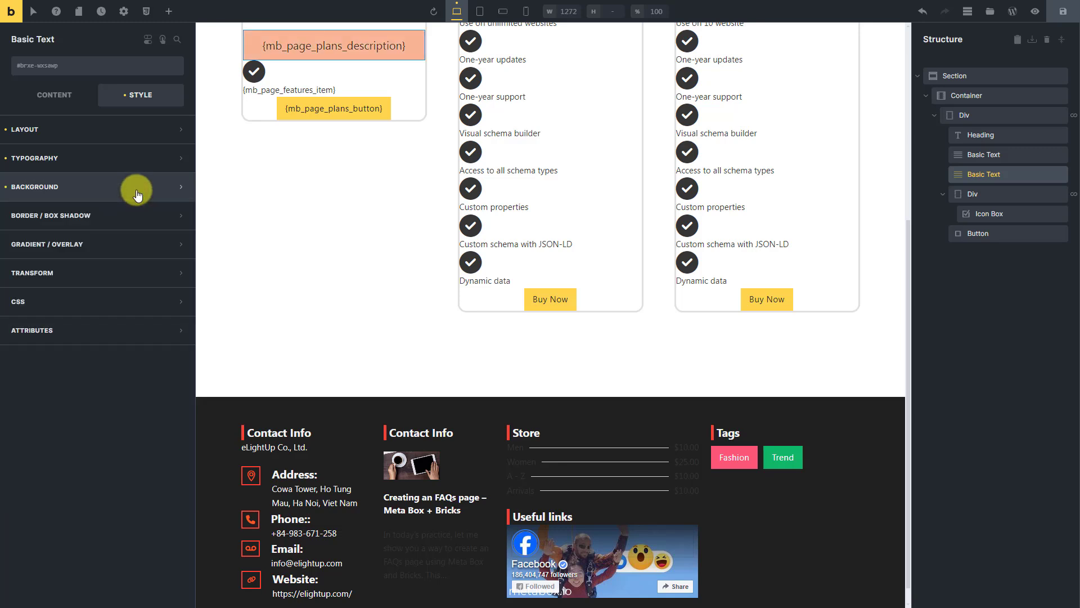
Set the nested features Div's margins to 15 at the top, 20 on the left and 15 at the bottom.
left_click(1038, 194)
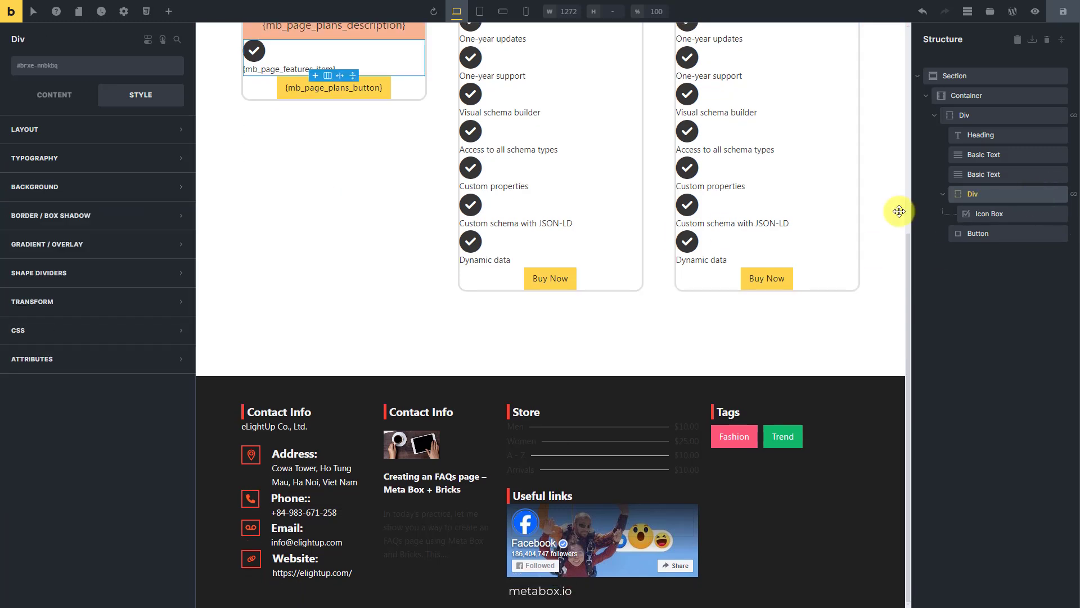
left_click(34, 130)
left_click(108, 199)
type("15")
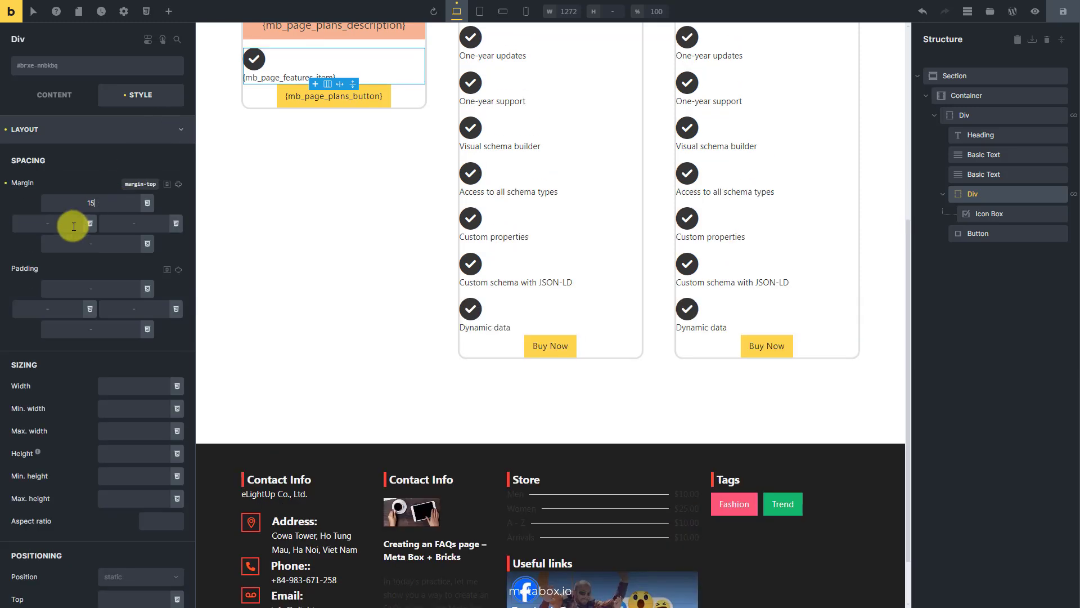
left_click(74, 226)
type("20")
left_click(113, 243)
type("15")
left_click(138, 128)
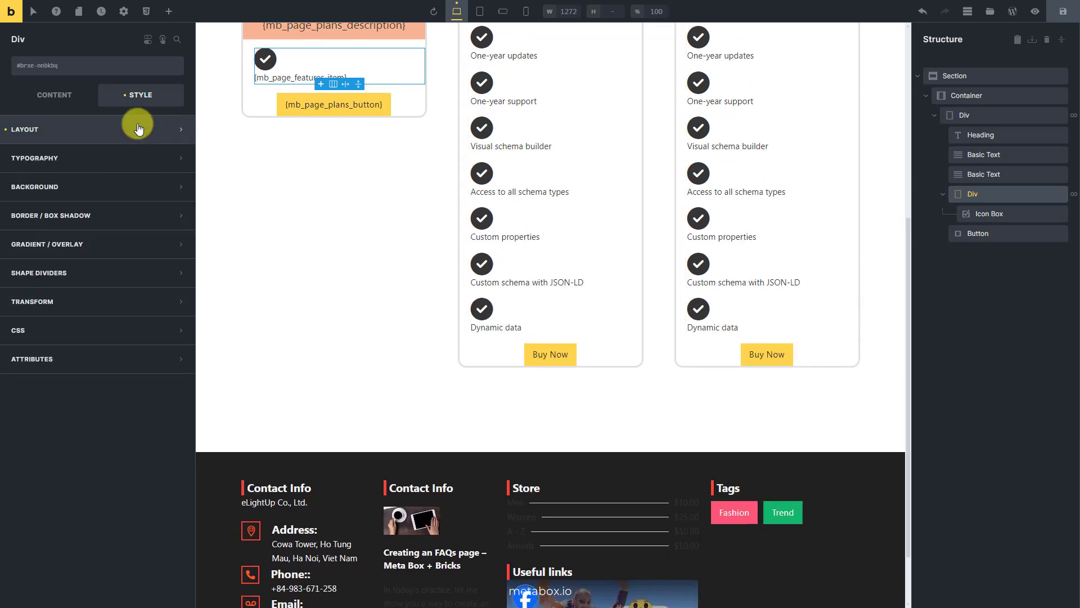
Set the direction of the Icon Box inside the nested features Div to horizontal (row).
left_click(1007, 214)
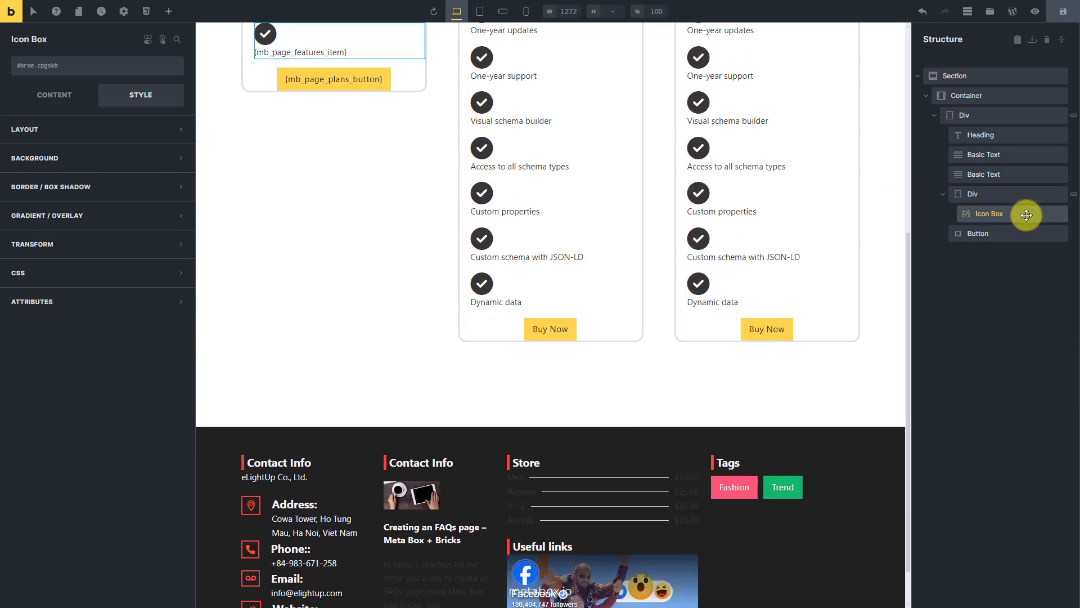
left_click(66, 103)
left_click(139, 127)
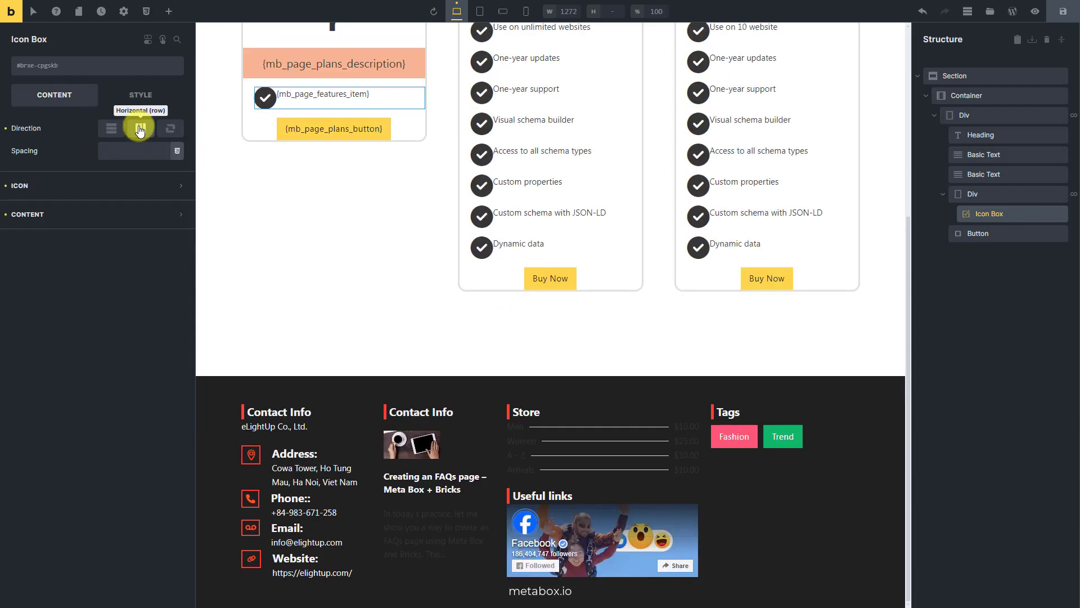
Center-align the Icon Box's icon, with a right margin of 15 and a size of 20px.
left_click(113, 184)
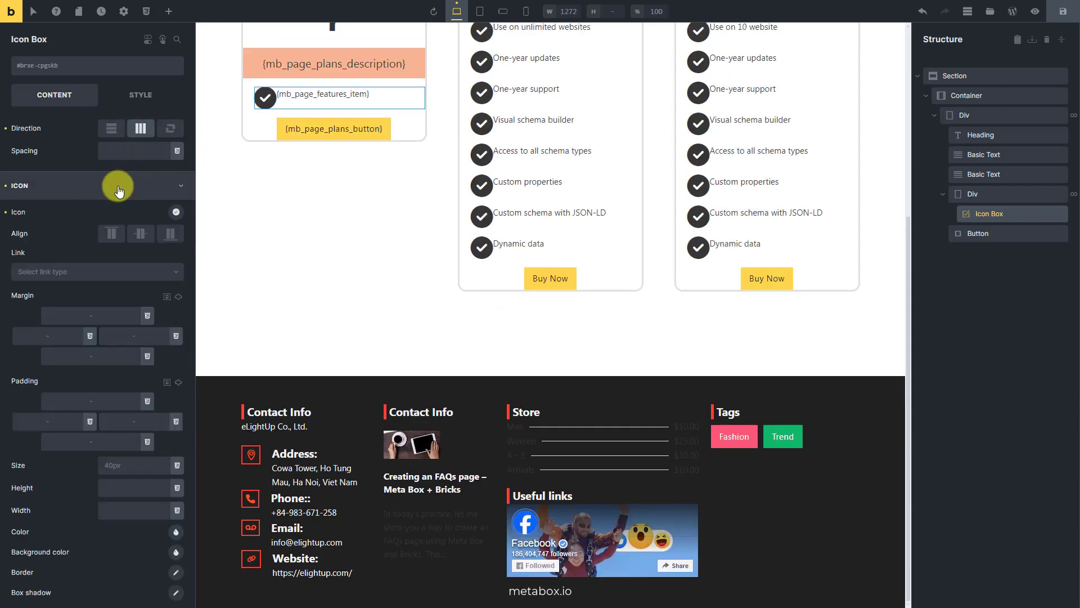
left_click(142, 237)
left_click(145, 336)
type("15")
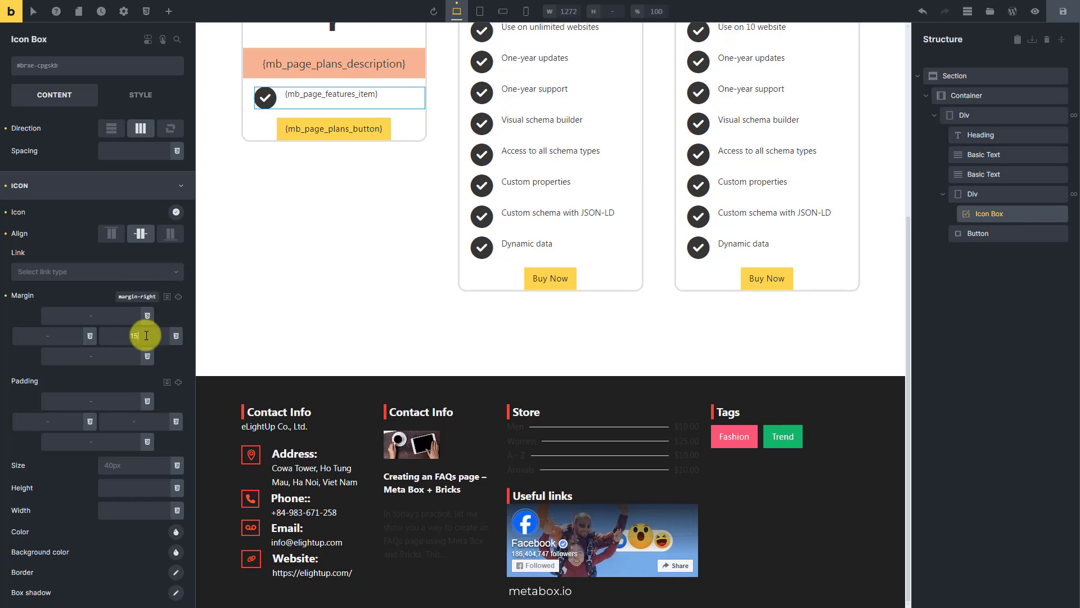
left_click(144, 466)
type("20")
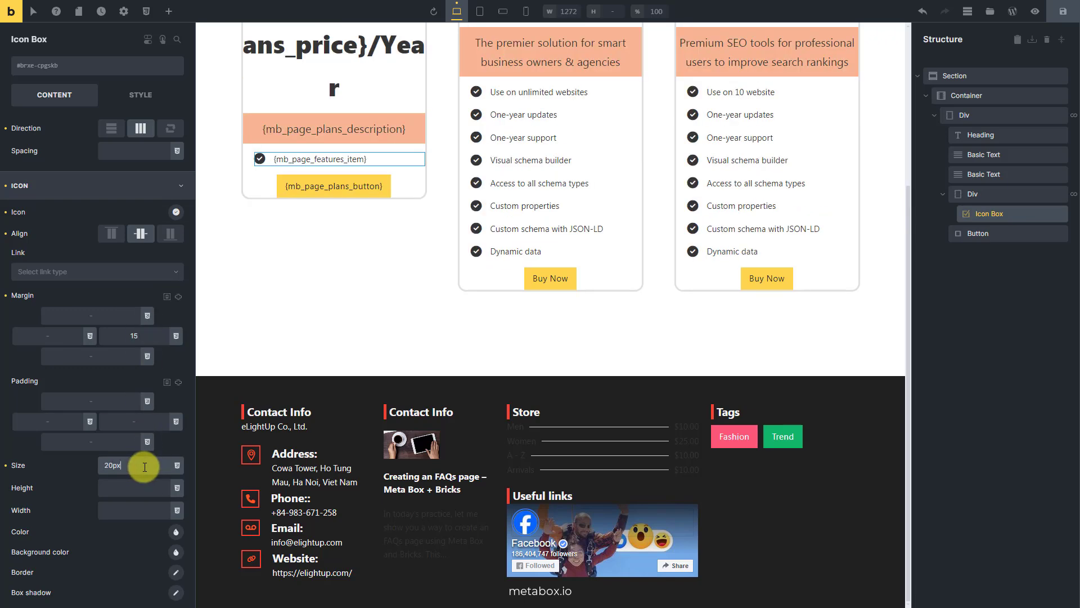
Set the Icon Box's icon color to #ef7a37.
left_click(175, 531)
left_click(138, 518)
type("#ef7a37")
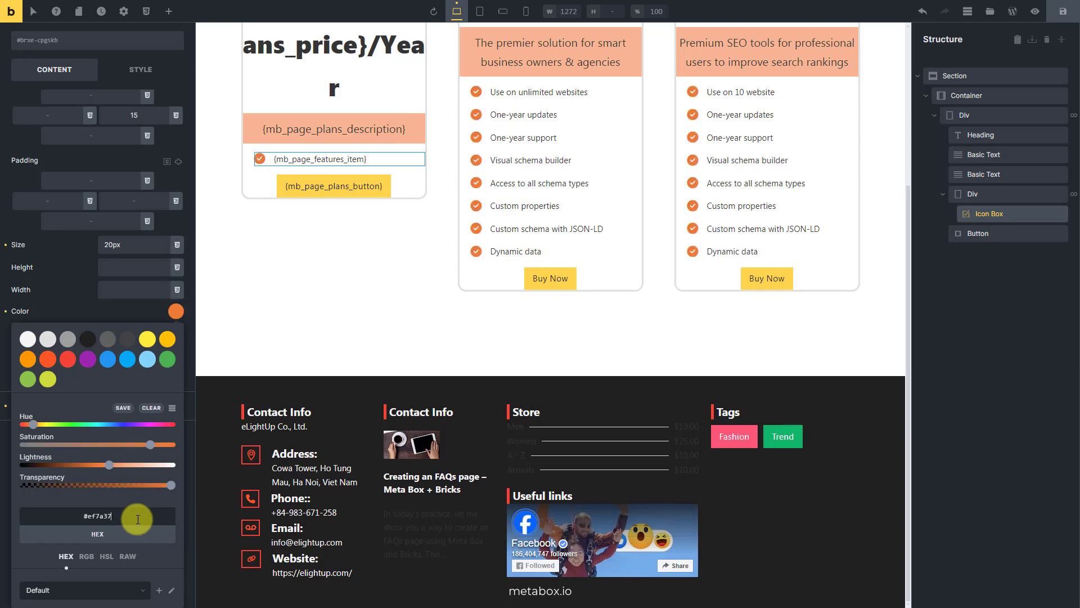
scroll(136, 513, "up", 5)
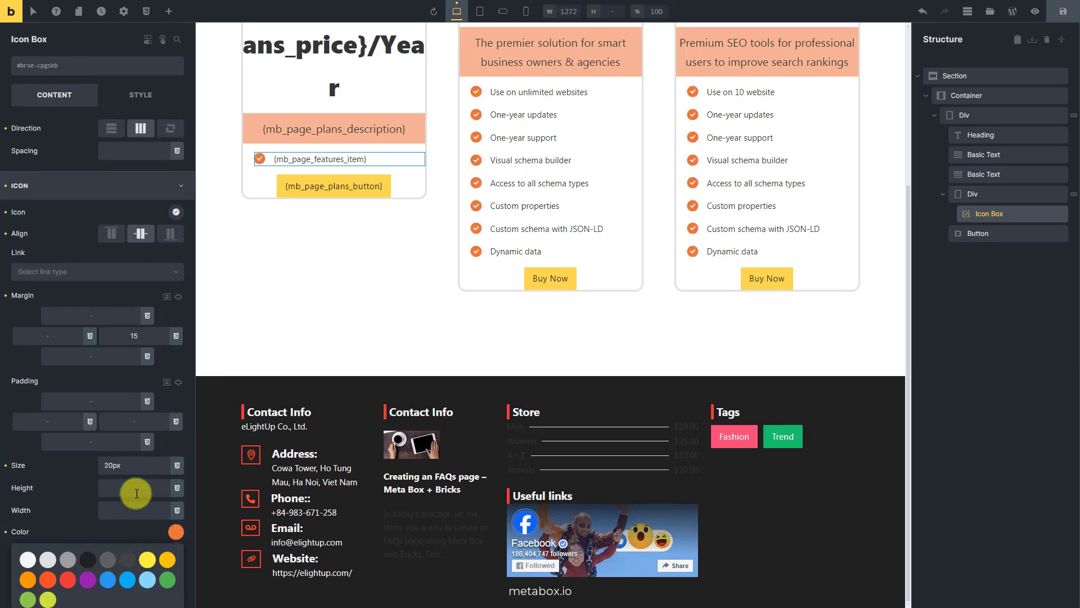
left_click(113, 189)
Make the {mb_page_features_item} text in the Icon Box's content bold.
left_click(115, 221)
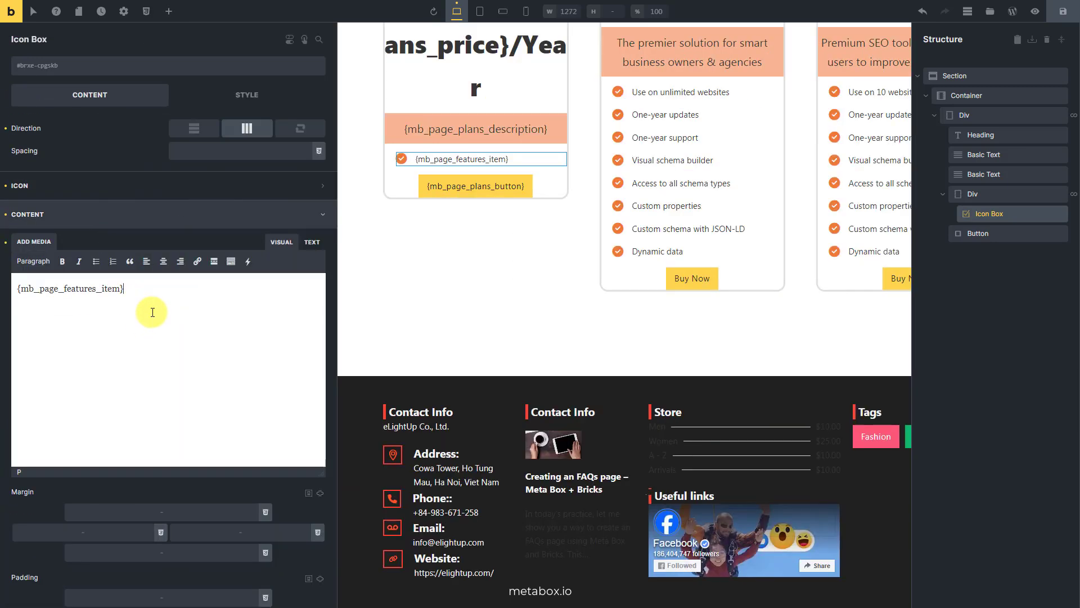
triple_click(161, 284)
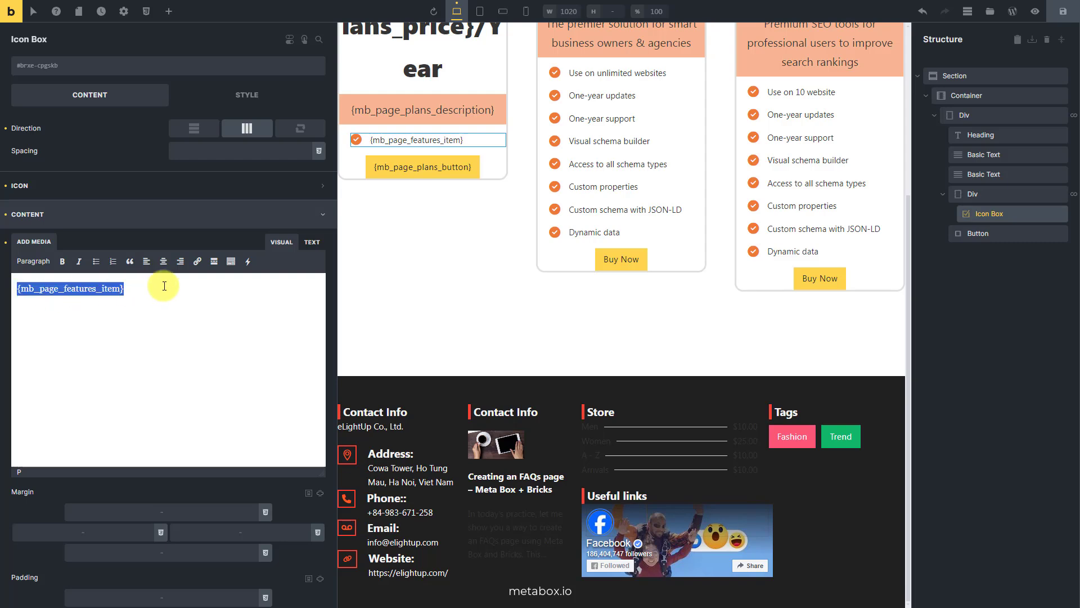
left_click(63, 262)
left_click(152, 220)
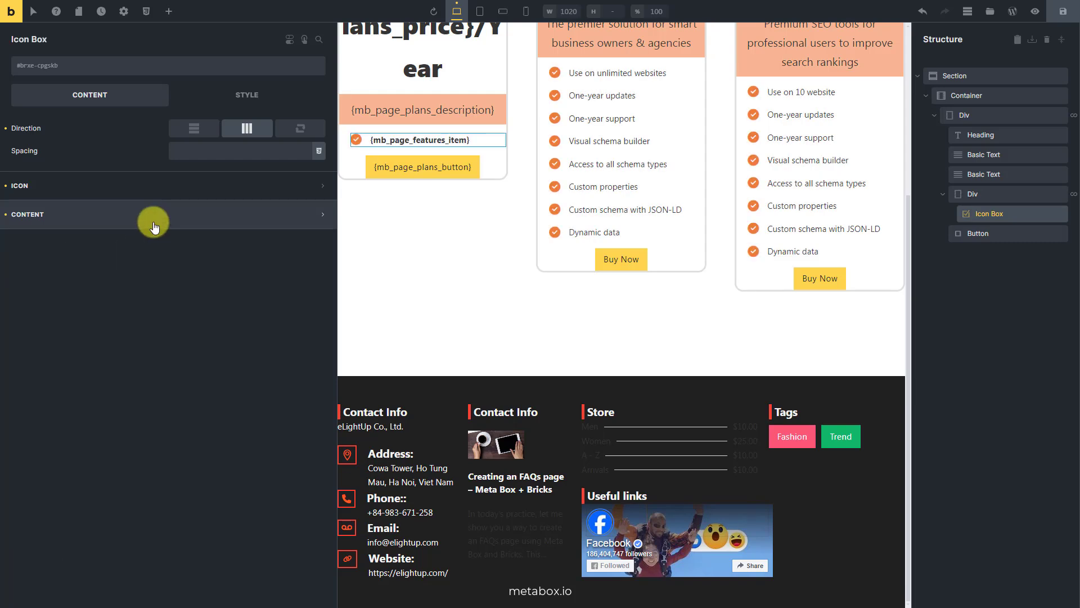
Set the Icon Box's top and bottom margins to 20.
left_click(243, 93)
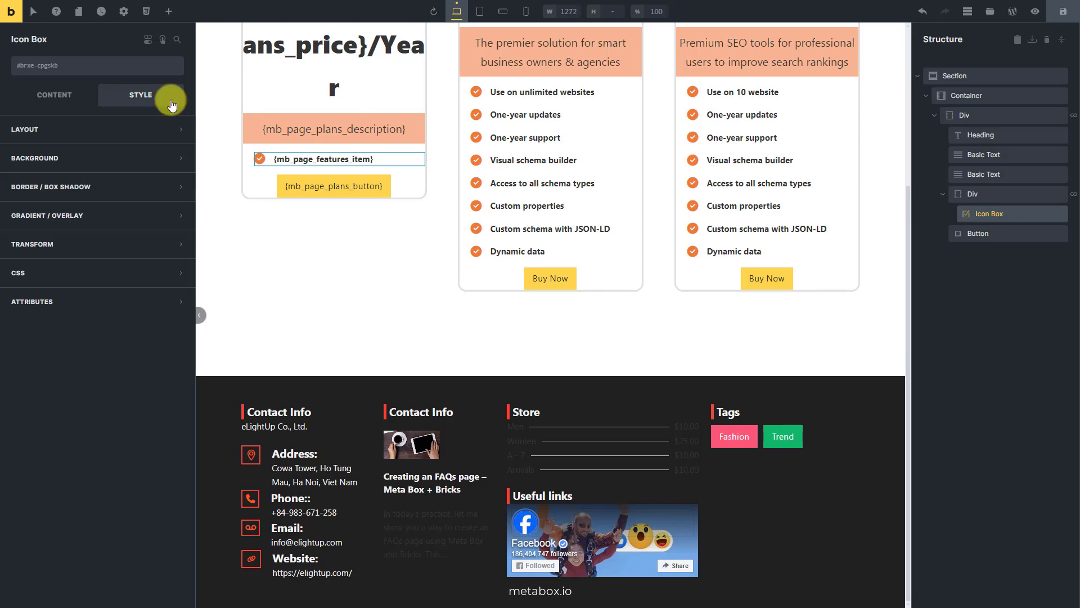
left_click(135, 130)
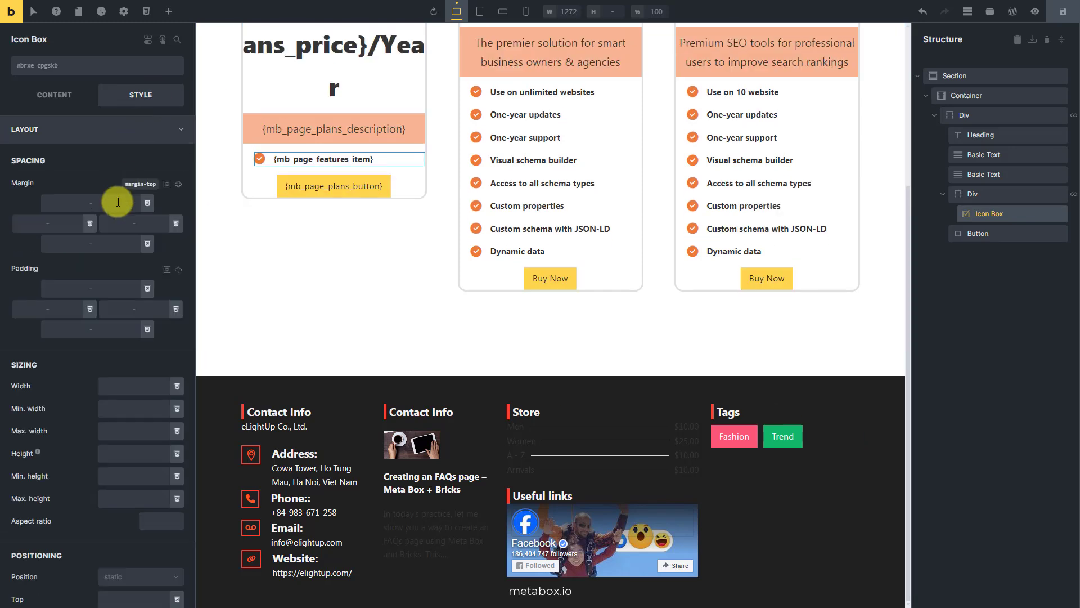
left_click(116, 202)
type("20")
left_click(111, 244)
type("20")
left_click(132, 128)
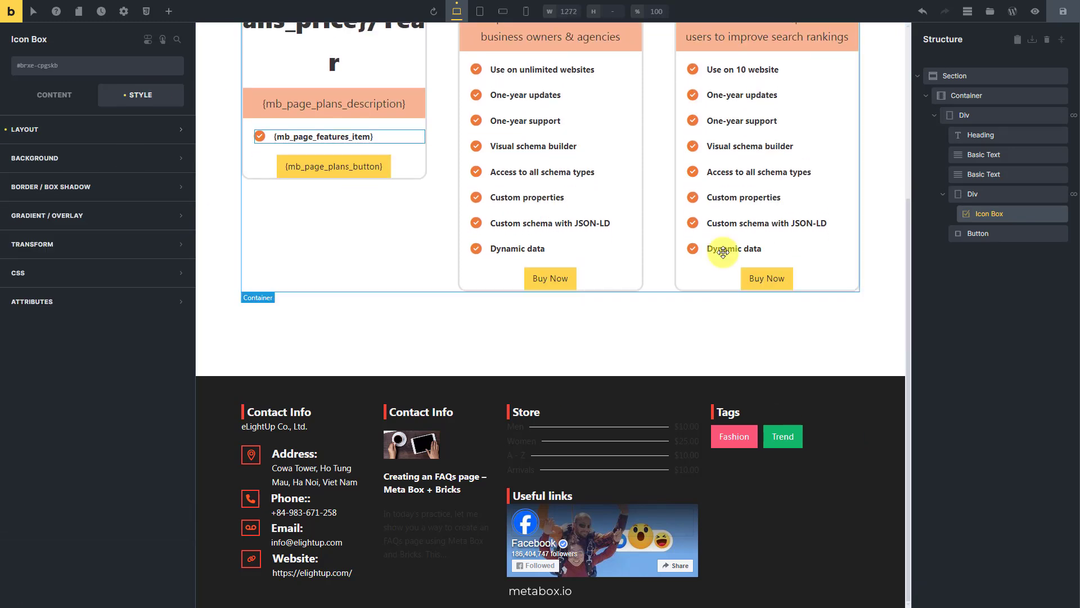
Set the plan Button's bottom margin to 15.
left_click(1033, 234)
left_click(144, 130)
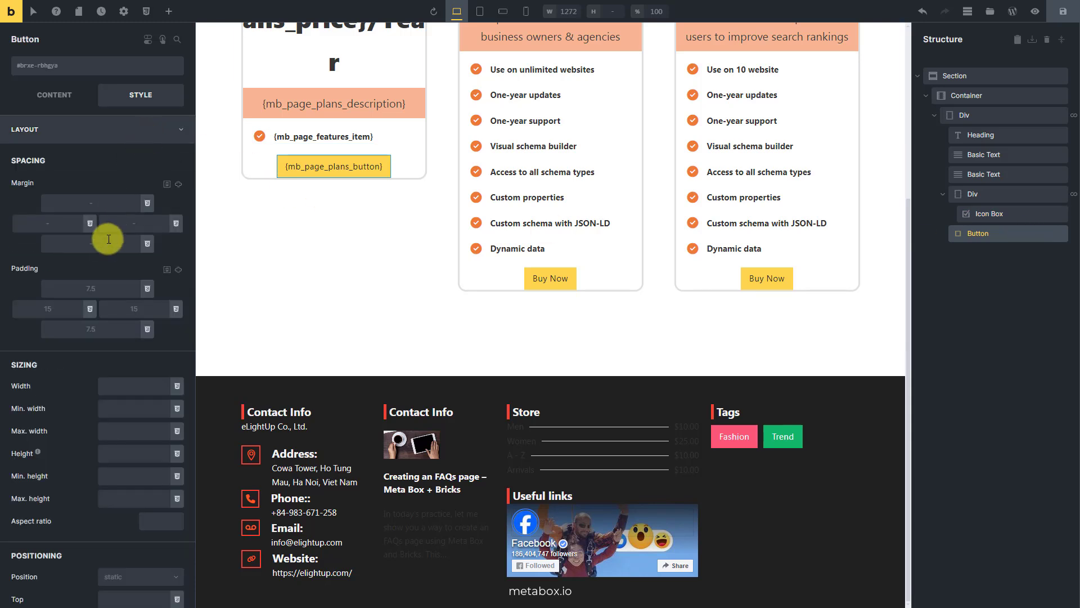
left_click(106, 244)
type("15")
left_click(130, 131)
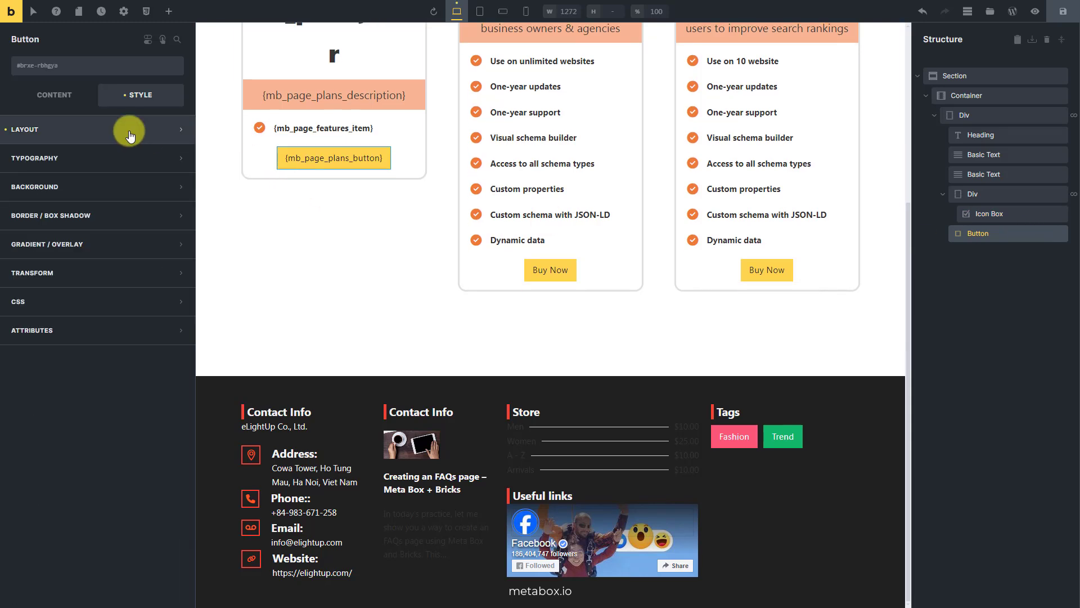
Set the plan Button's text color to the #f5f5f5 palette swatch.
left_click(121, 158)
left_click(175, 184)
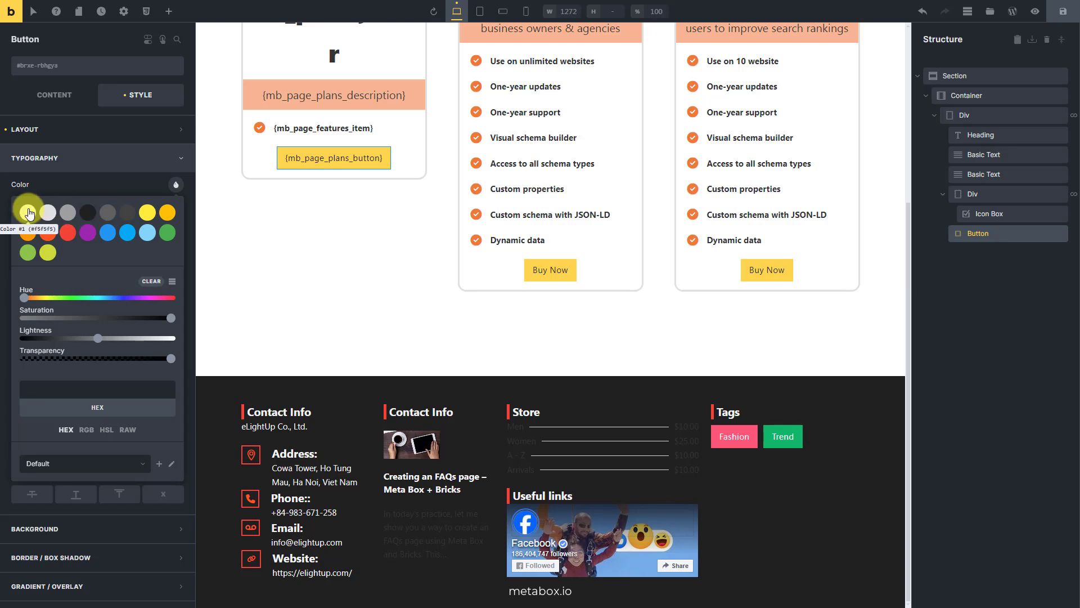
left_click(27, 213)
left_click(117, 157)
Set the plan Button's background color to #ef7a37.
left_click(115, 187)
left_click(177, 214)
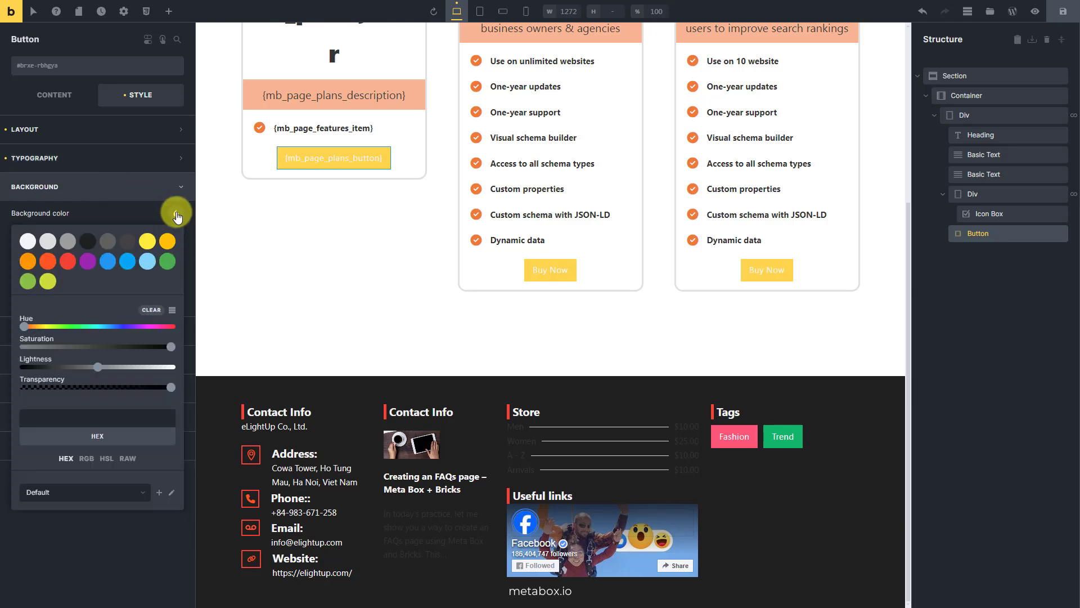
left_click(151, 416)
type("#ef7a37")
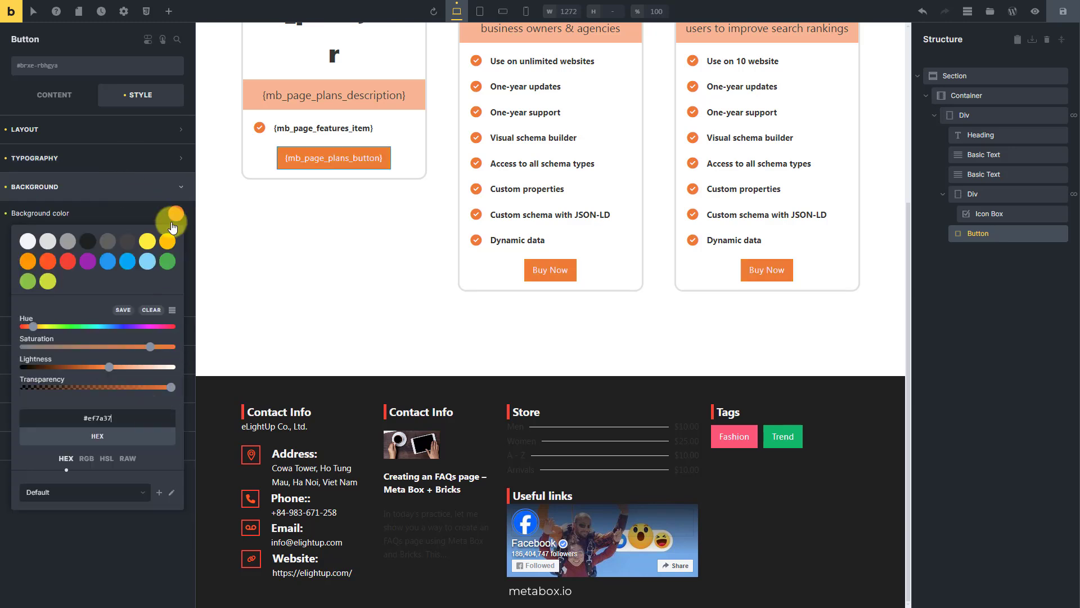
left_click(153, 185)
Give the plan Button a solid border style and a corner radius of 3.
left_click(140, 215)
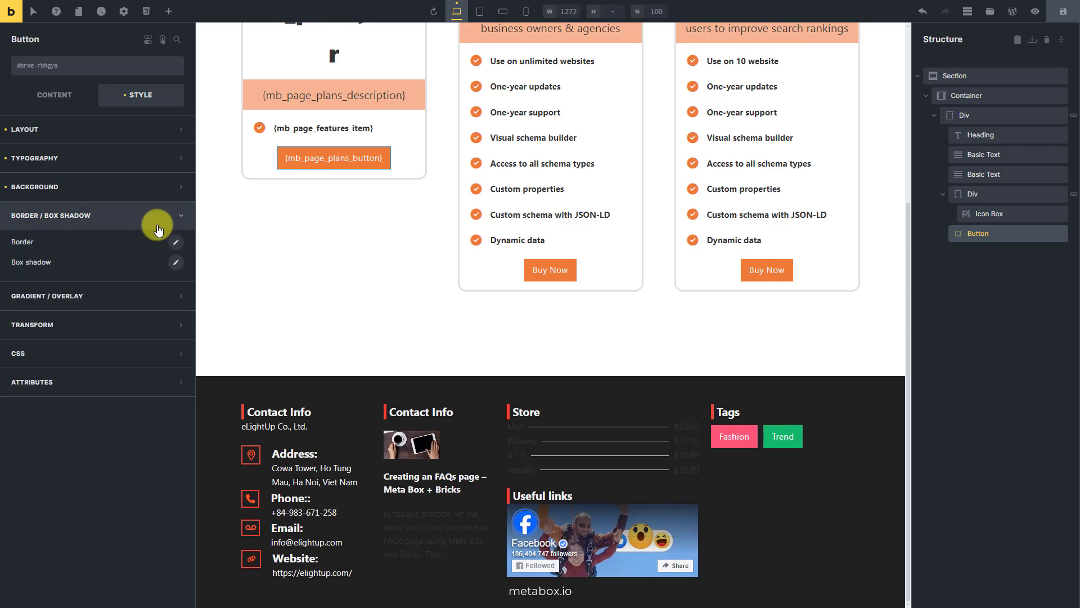
left_click(176, 242)
left_click(129, 367)
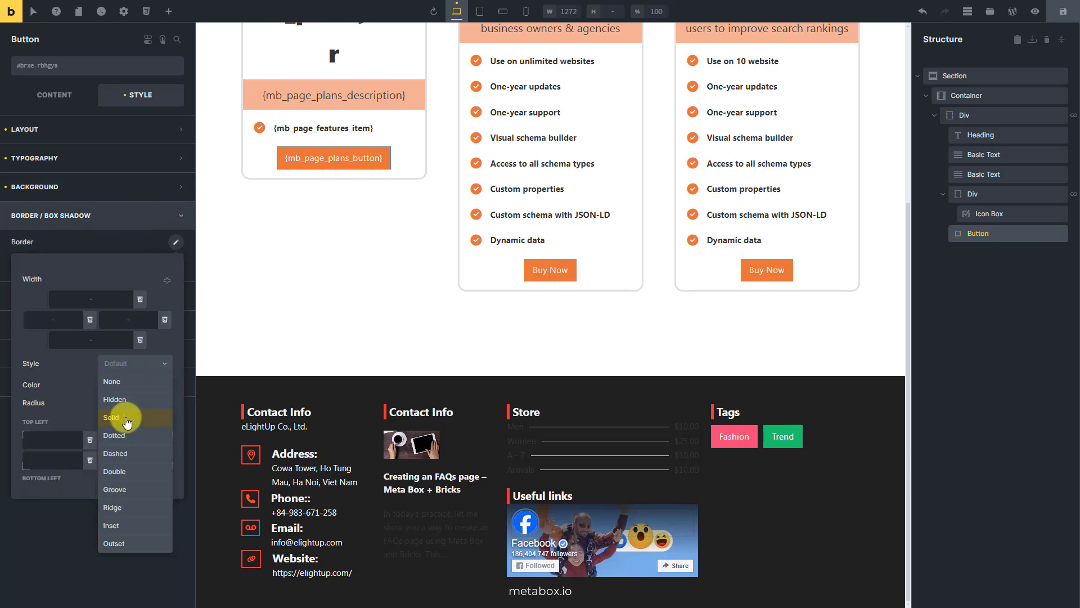
left_click(121, 417)
left_click(62, 440)
type("3")
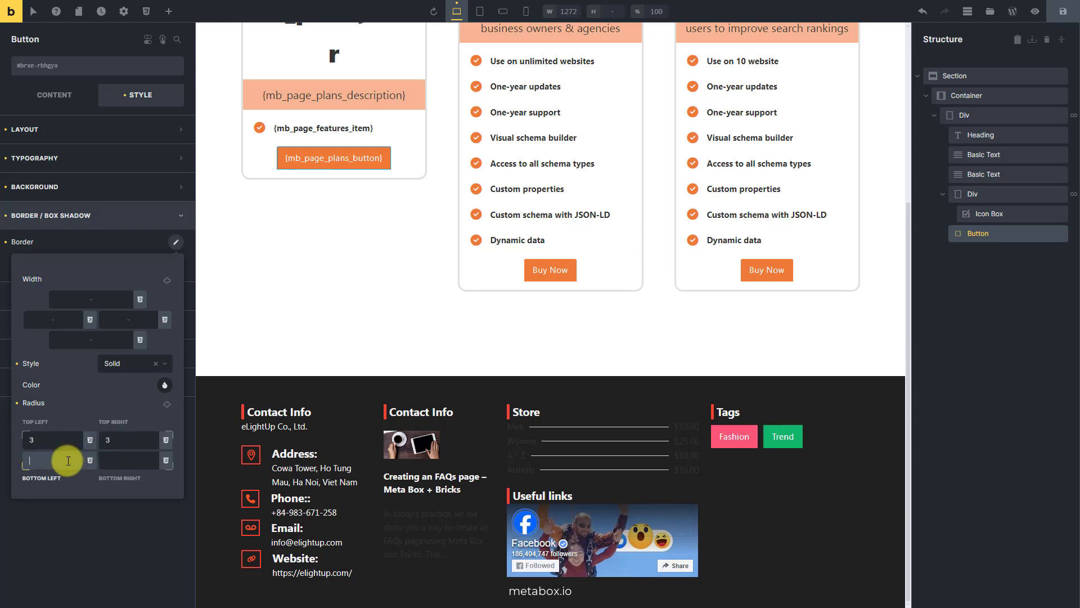
left_click(151, 225)
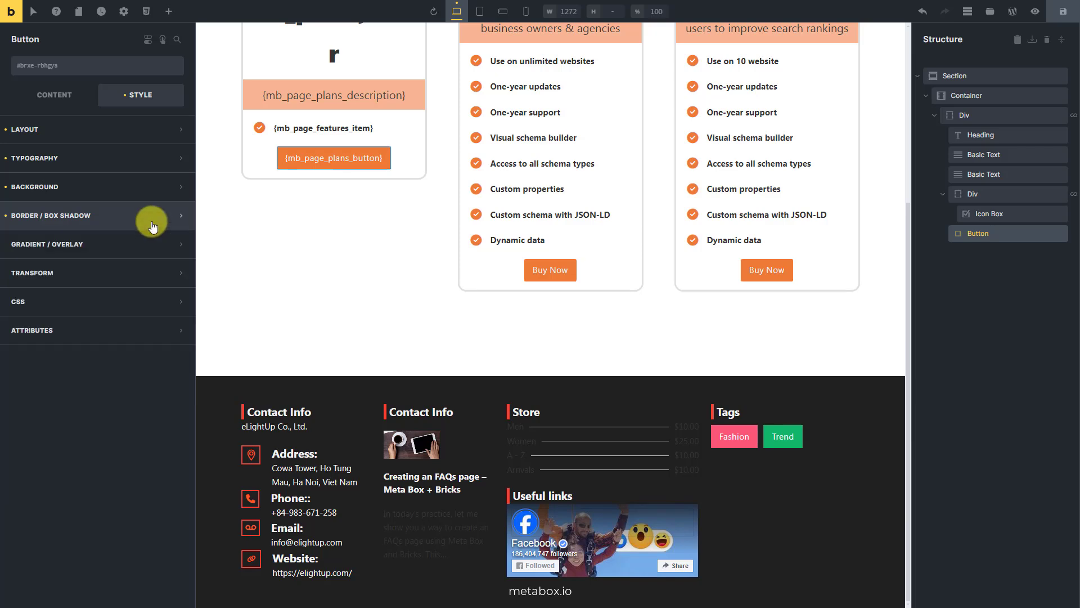
Preview the styled pricing table and view the page on the frontend.
scroll(525, 309, "up", 5)
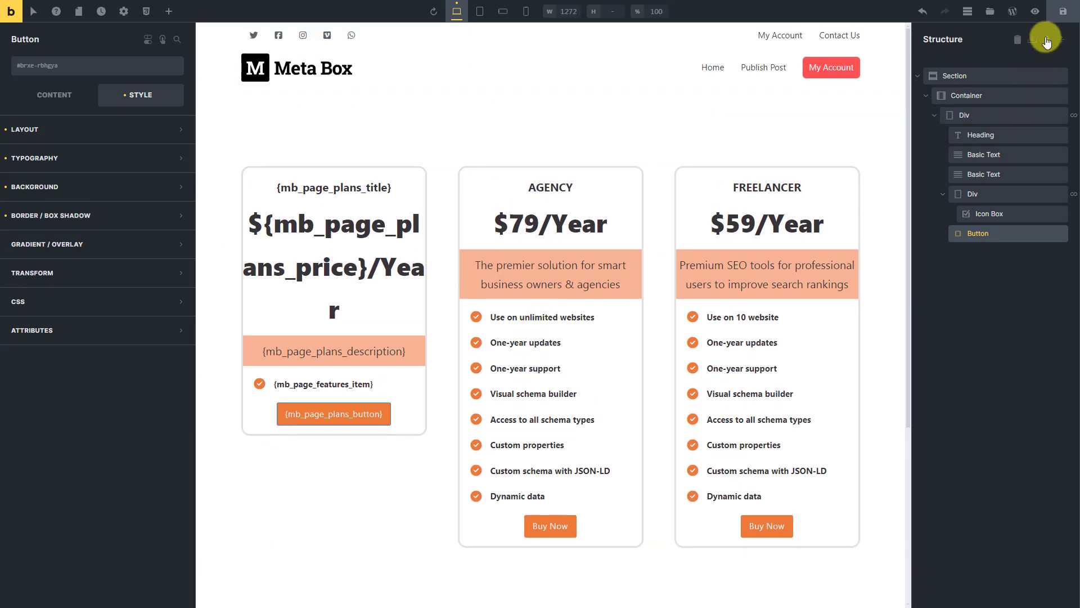
left_click(1035, 11)
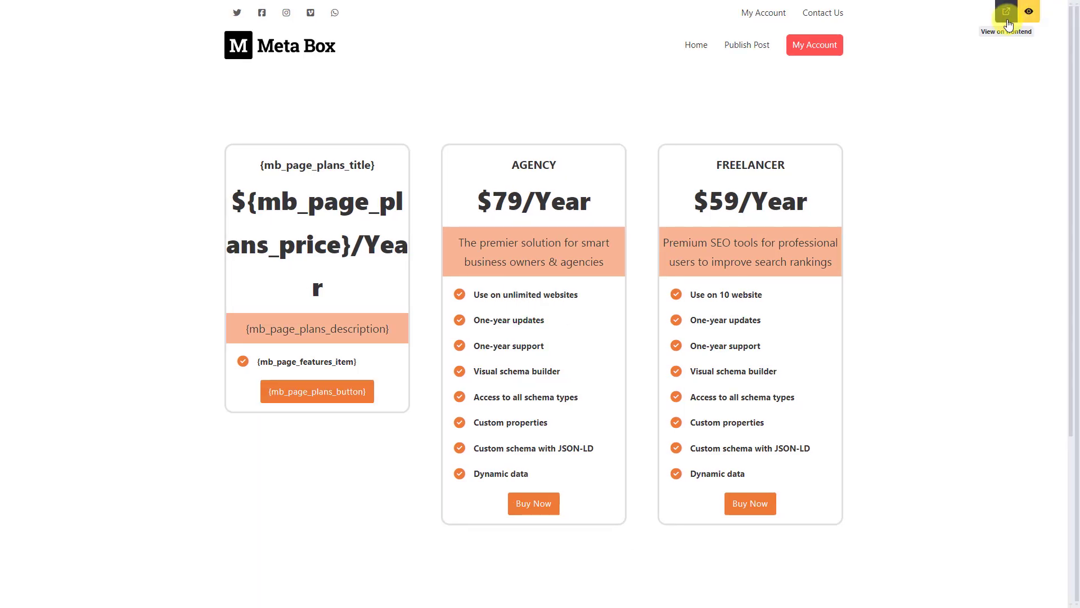
left_click(1007, 12)
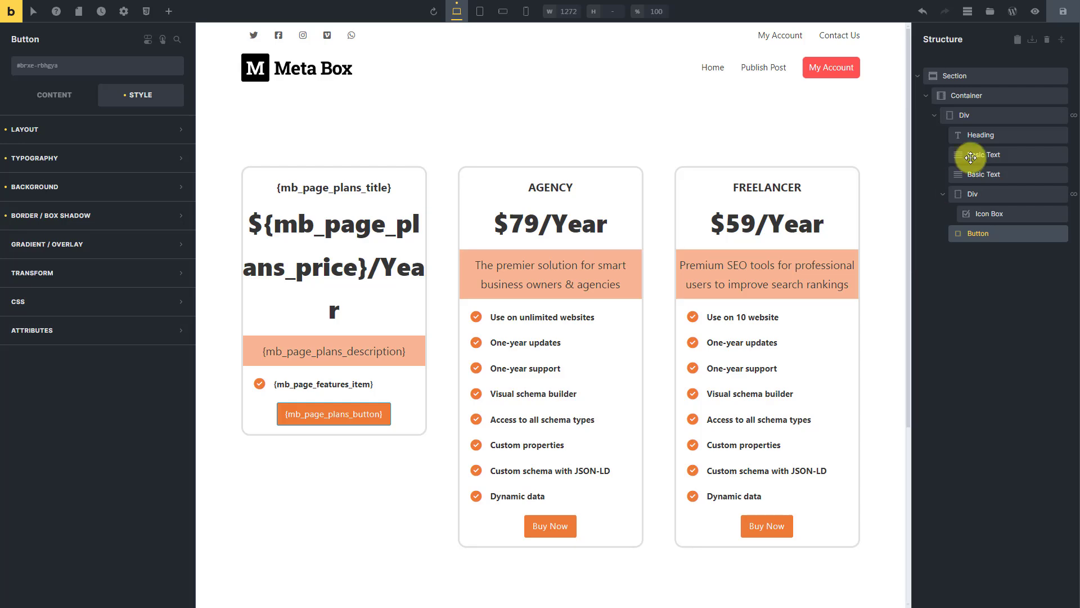
Create the CSS class .mb-pricing-container on the Container around the plan cards.
left_click(1005, 93)
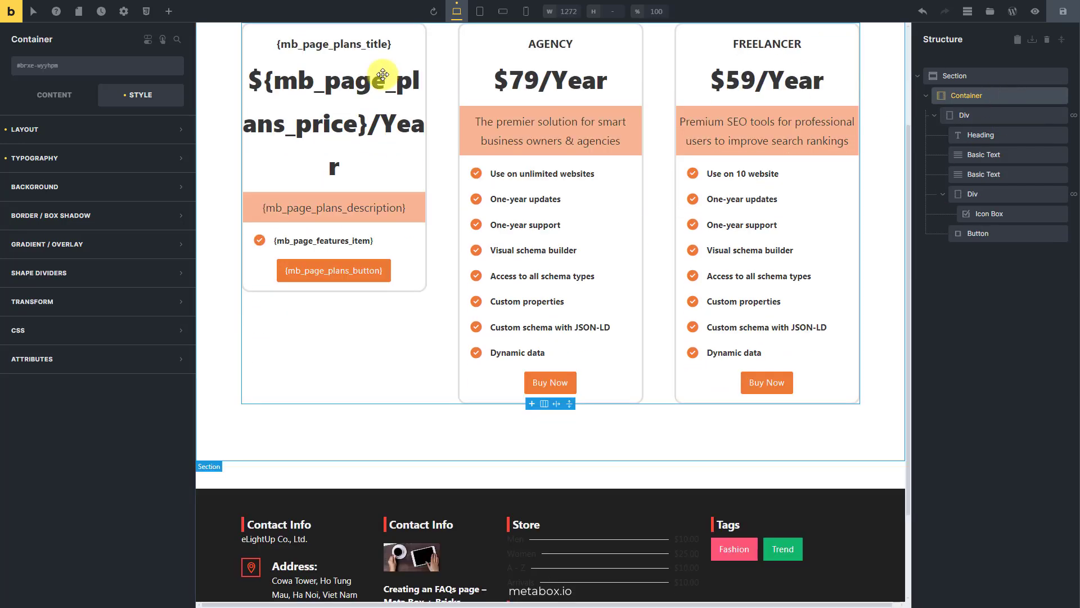
left_click(112, 66)
type(".mb-pricing-container")
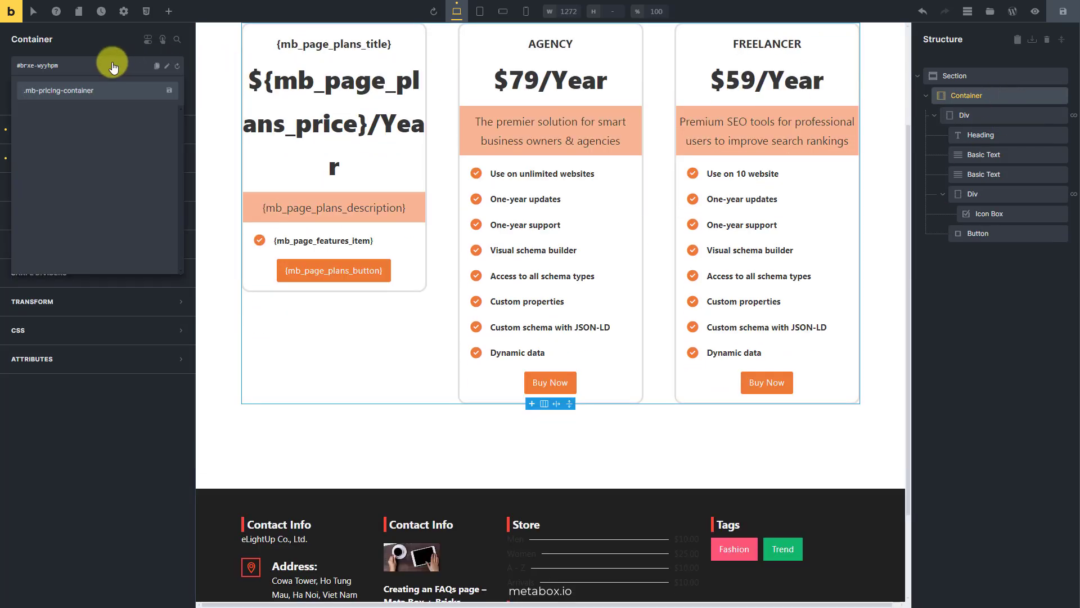
left_click(169, 91)
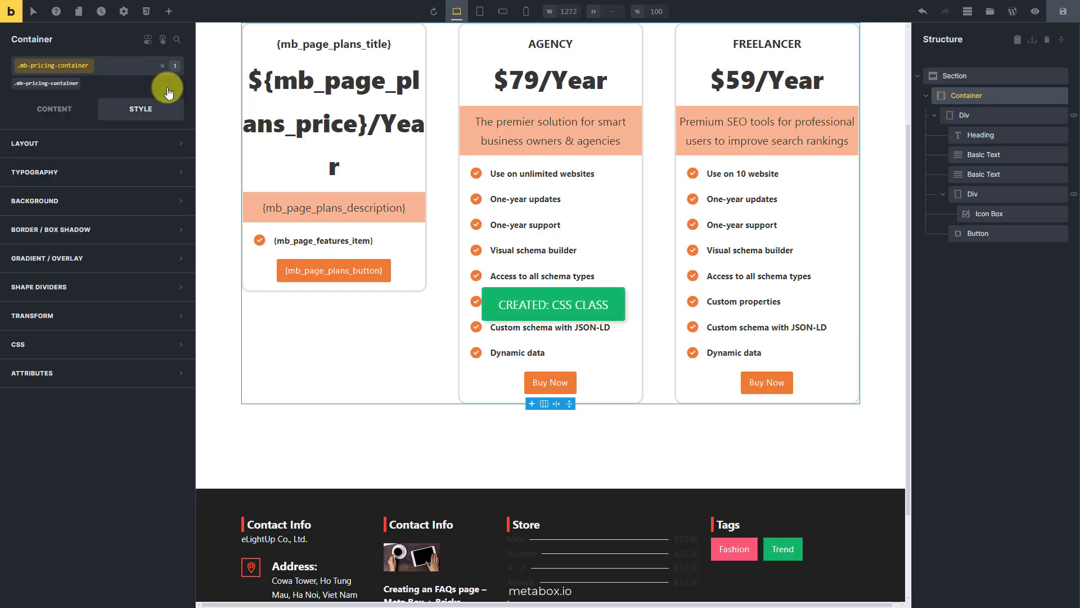
Create the CSS class .mb-pricing-tables on the outer plan Div inside the Container.
left_click(1005, 116)
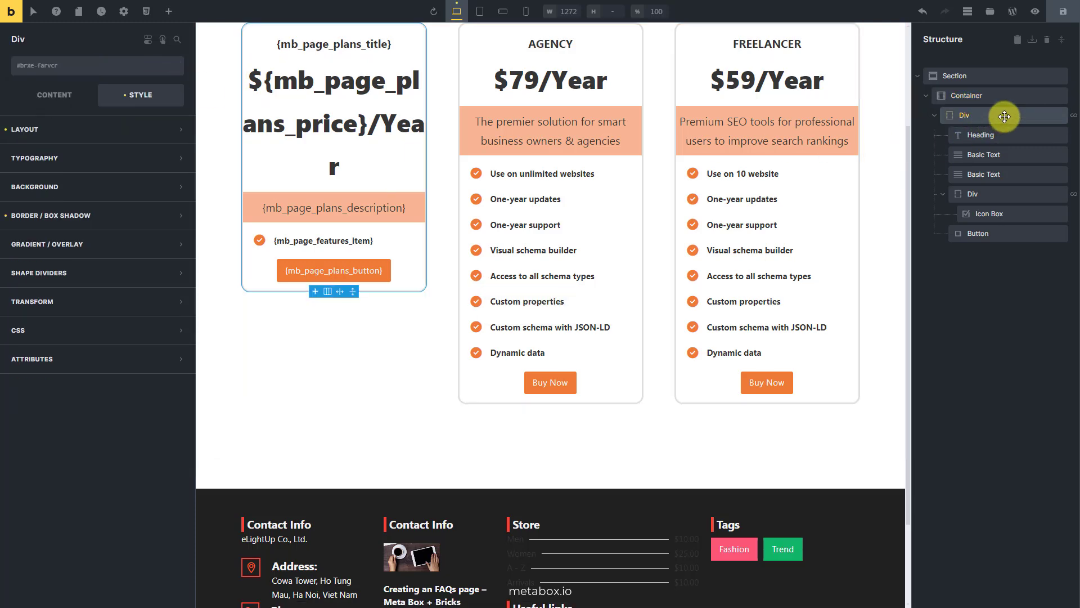
left_click(108, 68)
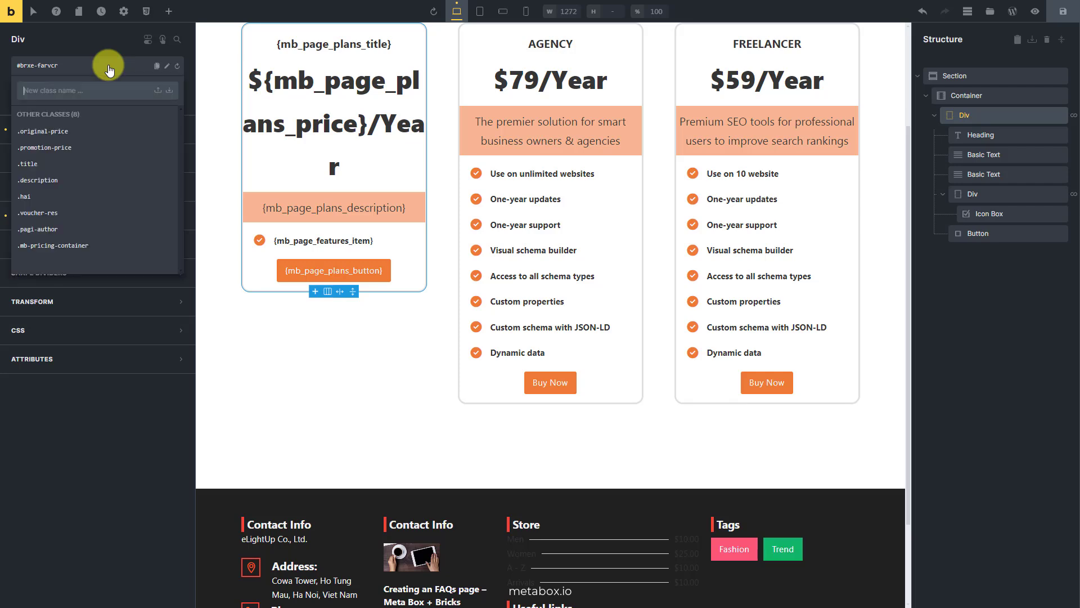
type(".mb-pricing-tables")
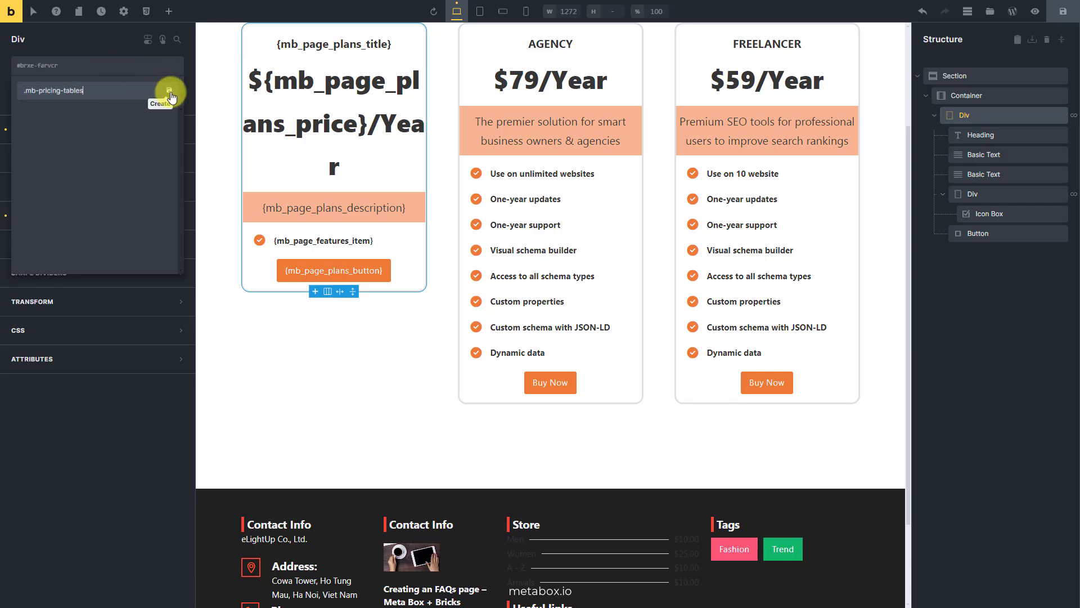
left_click(168, 91)
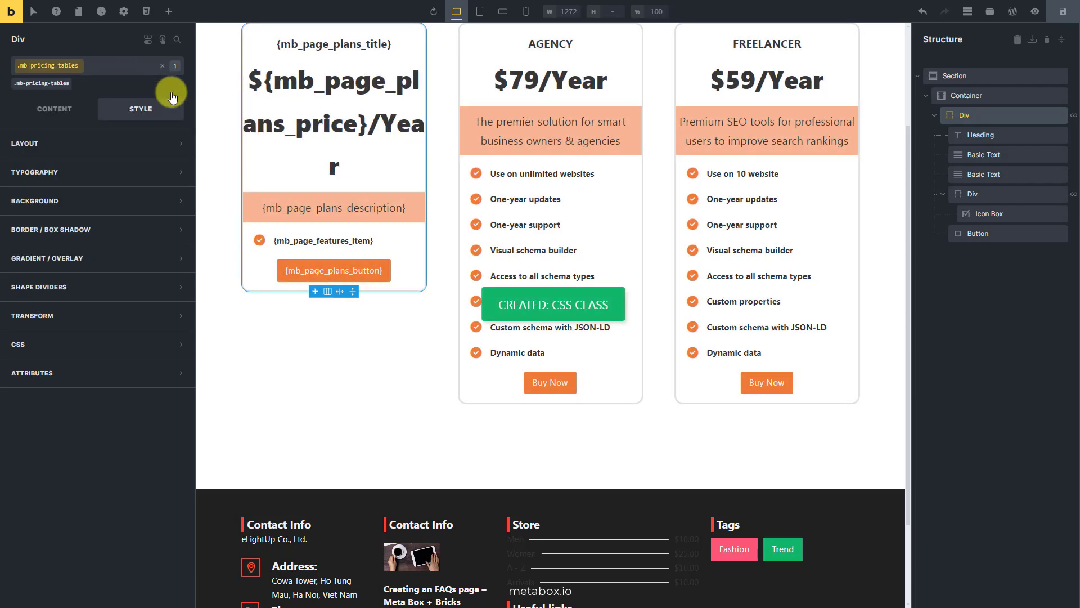
Add custom CSS to .mb-pricing-tables giving .mb-pricing-container's nth-child(2) a 5px solid #ef7a37 border and transform scale(1.1), and save the page.
left_click(109, 343)
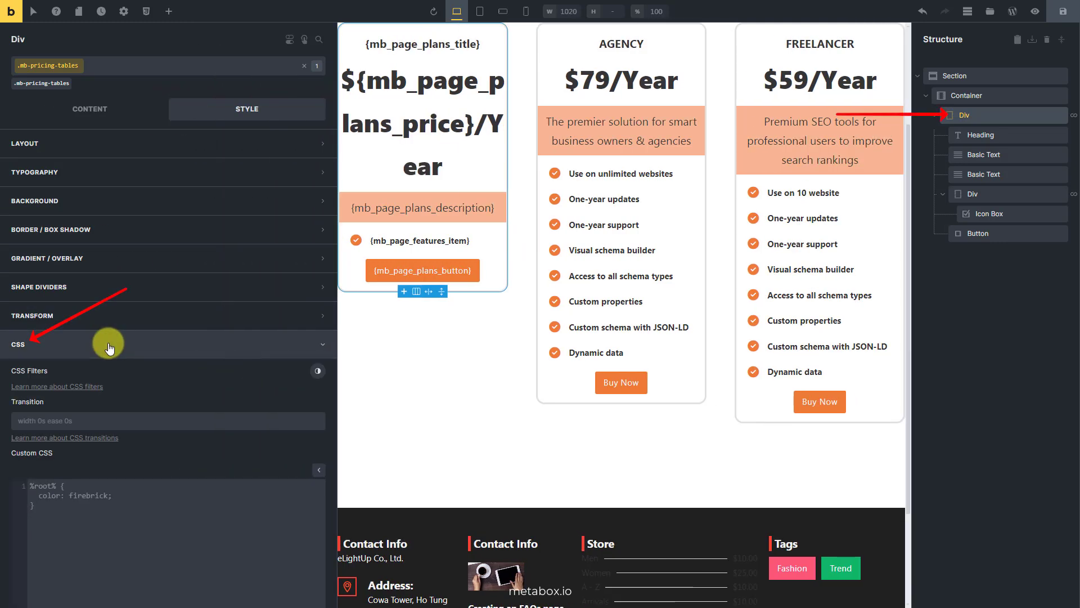
left_click(215, 521)
key("ctrl+a")
type(".mb-pricing-container .mb-pricing-tables:nth-child(2) {     border: 5px solid #ef7a37;     transform: scale(1.1); }")
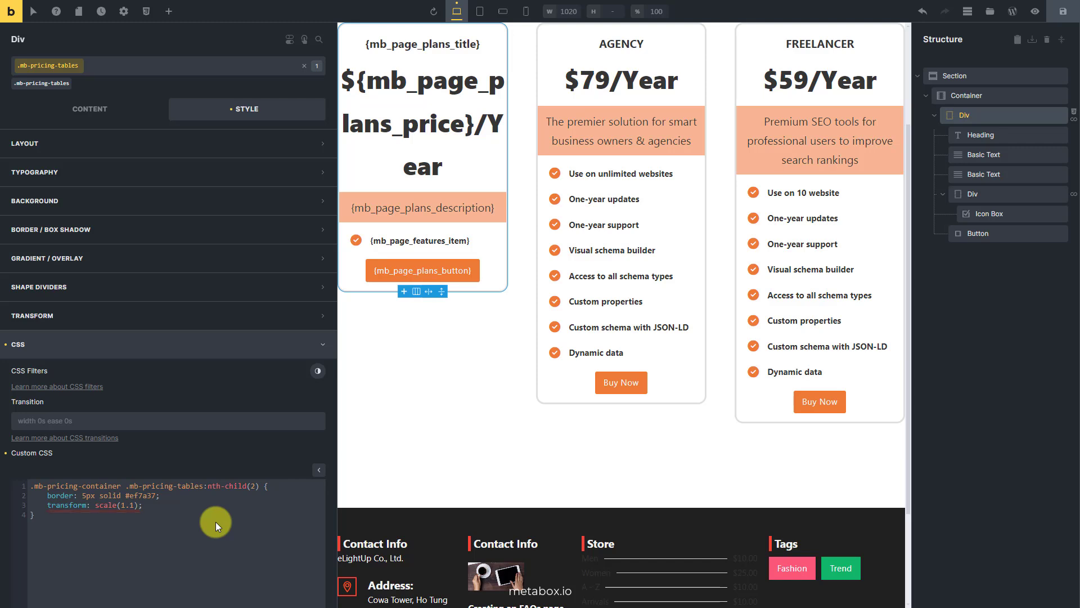
left_click(1065, 14)
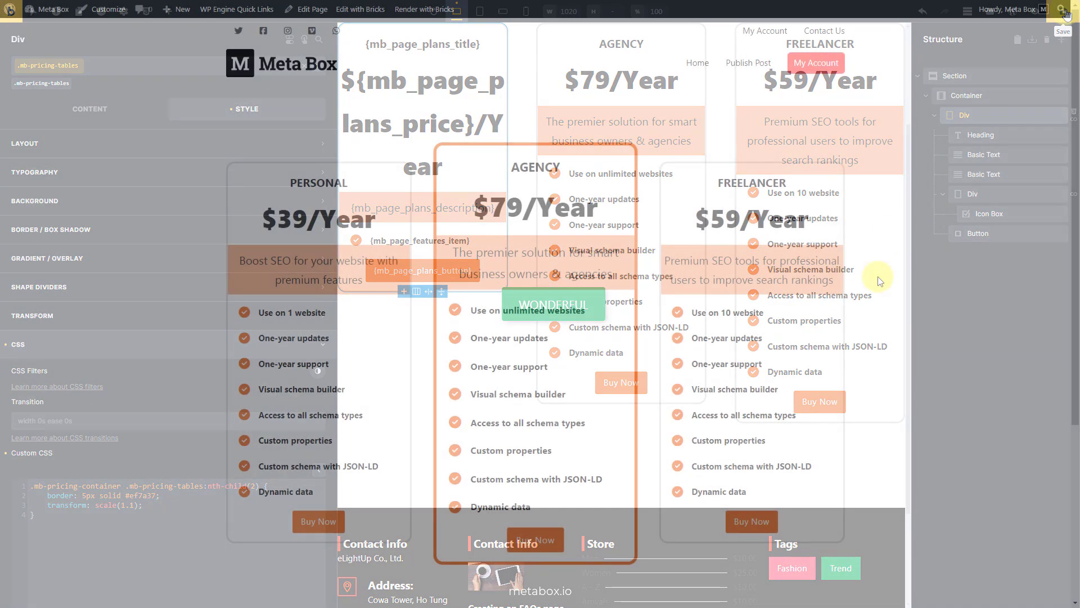